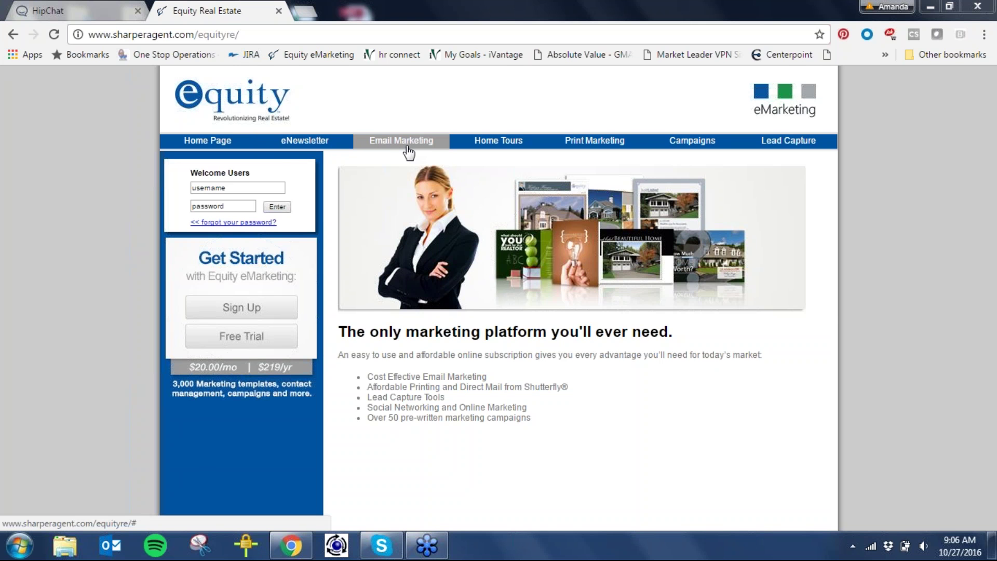
Step: Enter the account username and password and submit to sign in
{"action": "left_click", "coordinate": [275, 187]}
{"action": "type", "text": "amanda"}
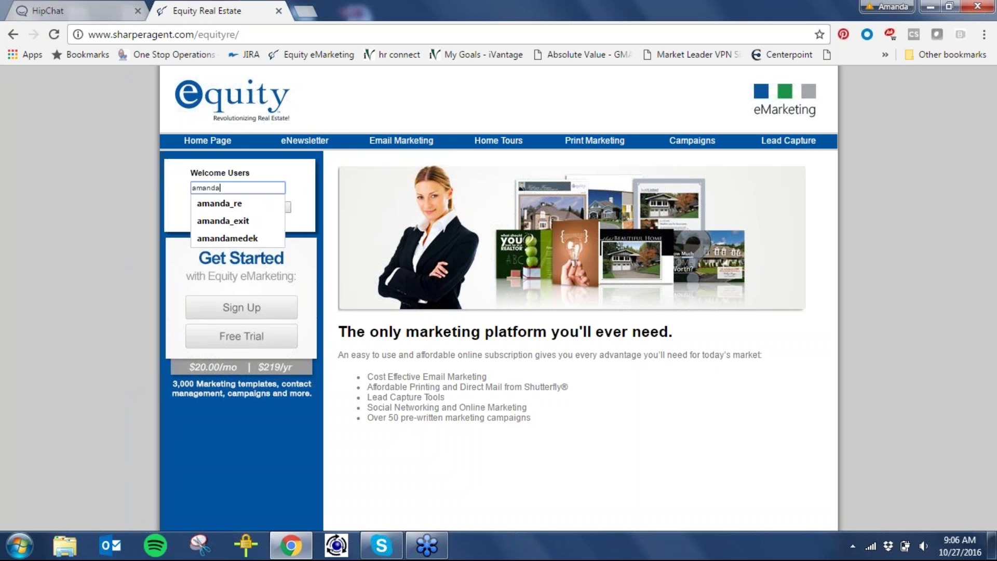
{"action": "type", "text": "_equity"}
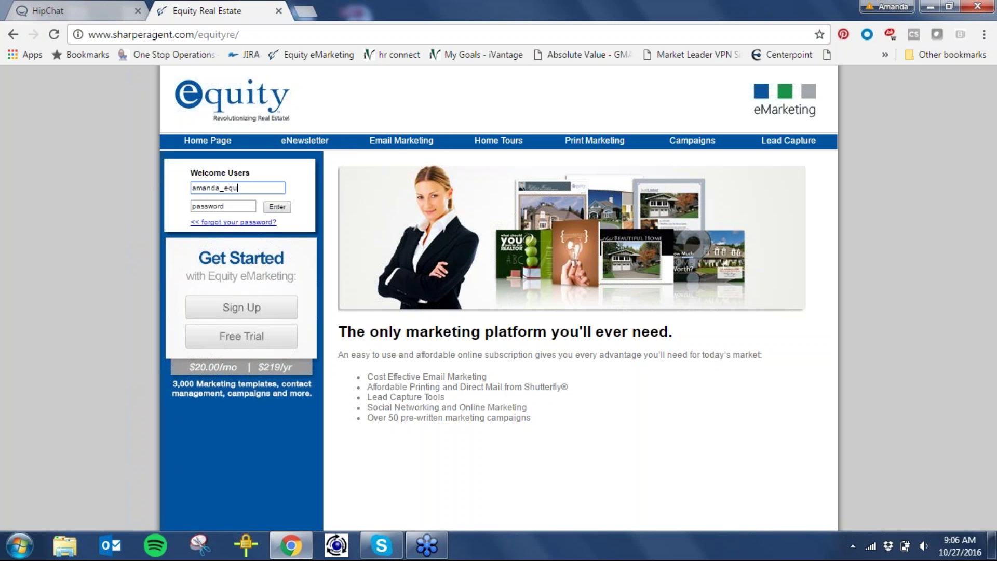
{"action": "key", "text": "Tab"}
{"action": "type", "text": "****"}
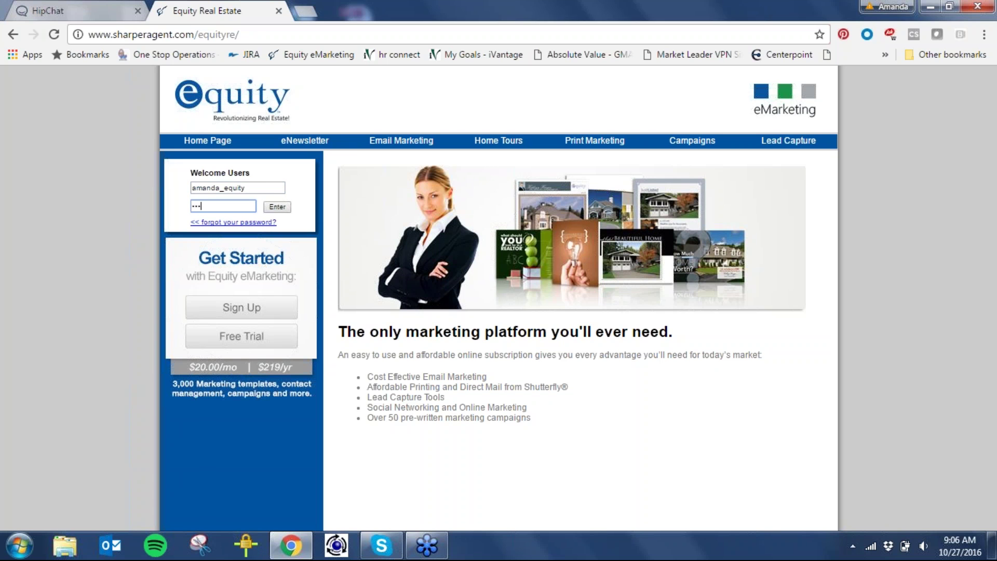
{"action": "key", "text": "Return"}
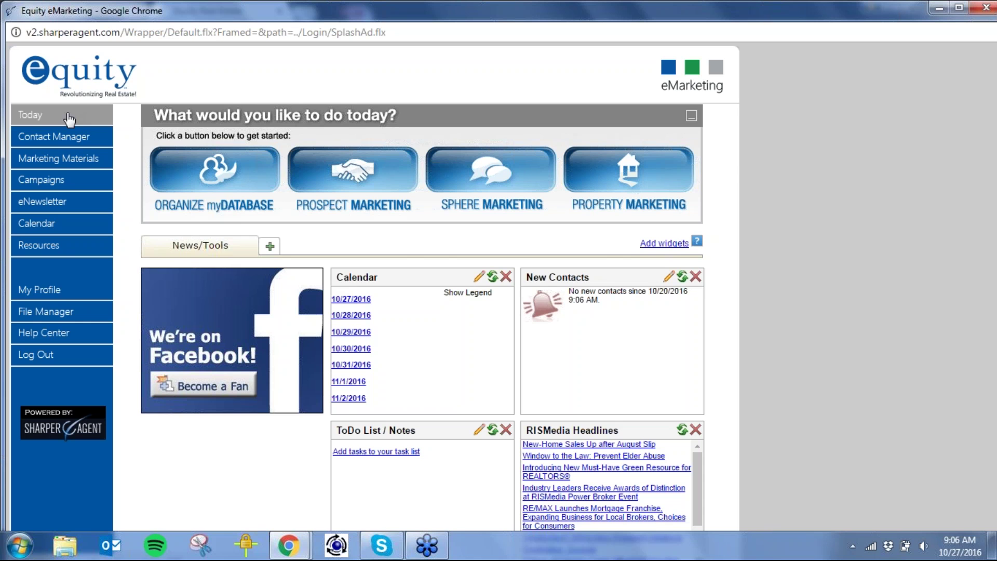
Step: Open My Profile from the left sidebar to show the agent's contact details
{"action": "left_click", "coordinate": [57, 293]}
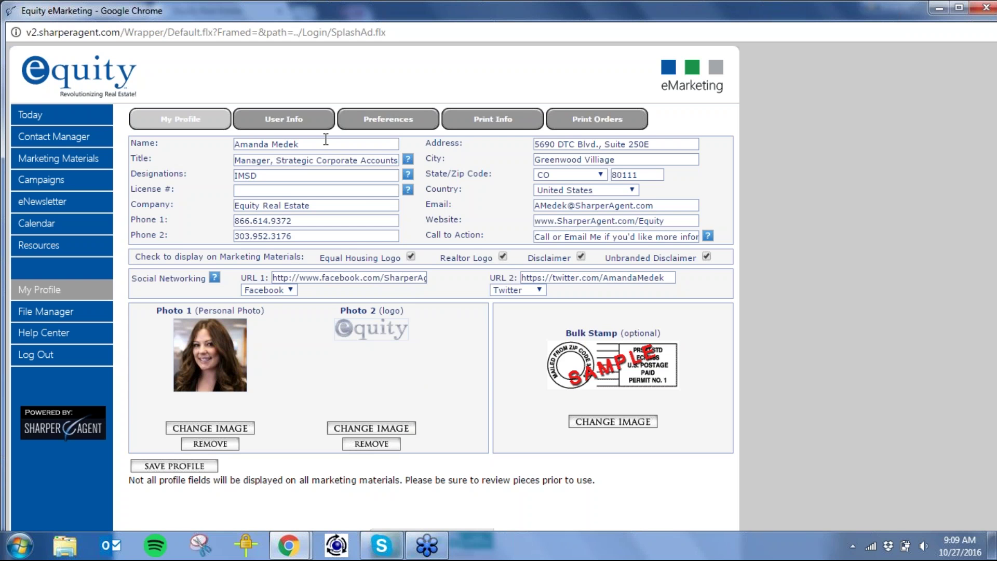
Step: Erase the old number in the Phone 2 field and type the new phone number
{"action": "double_click", "coordinate": [301, 225]}
{"action": "double_click", "coordinate": [310, 237]}
{"action": "left_click", "coordinate": [310, 236]}
{"action": "key", "text": "BackSpace"}
{"action": "key", "text": "BackSpace"}
{"action": "key", "text": "BackSpace"}
{"action": "key", "text": "BackSpace"}
{"action": "key", "text": "BackSpace"}
{"action": "key", "text": "BackSpace"}
{"action": "key", "text": "BackSpace"}
{"action": "key", "text": "BackSpace"}
{"action": "key", "text": "BackSpace"}
{"action": "key", "text": "BackSpace"}
{"action": "type", "text": "3"}
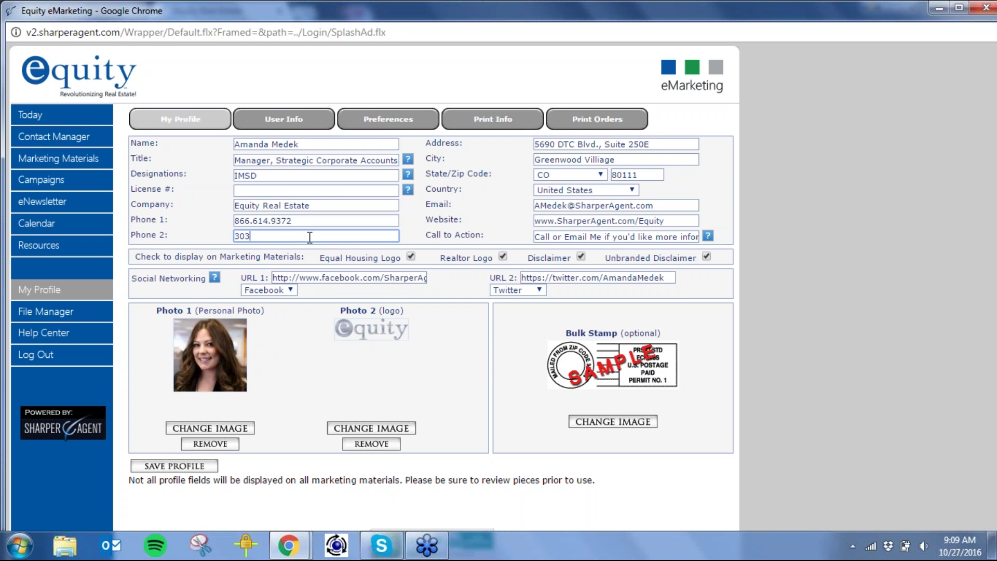
{"action": "type", "text": ".995.0750"}
{"action": "left_click", "coordinate": [812, 189]}
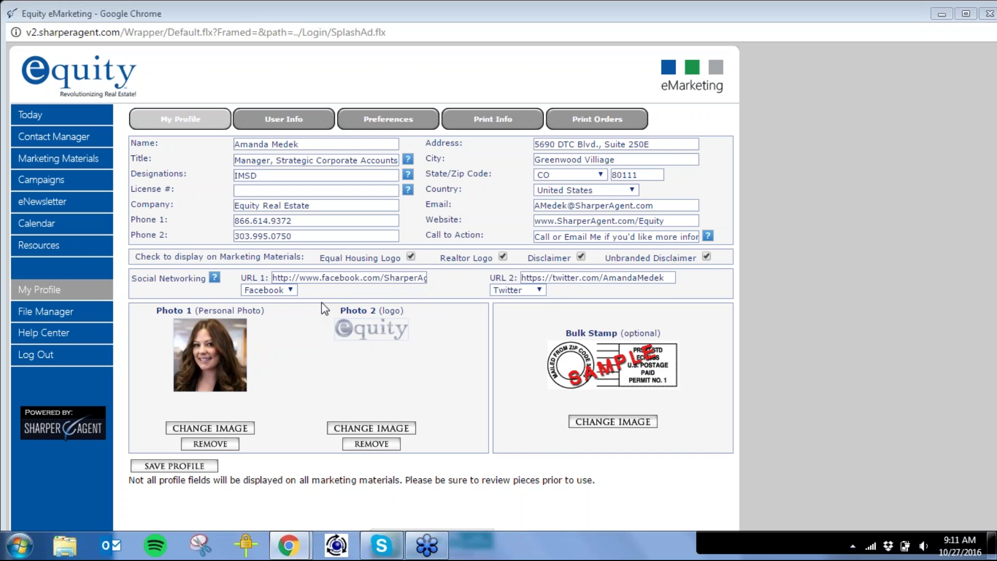
{"action": "left_click", "coordinate": [542, 293]}
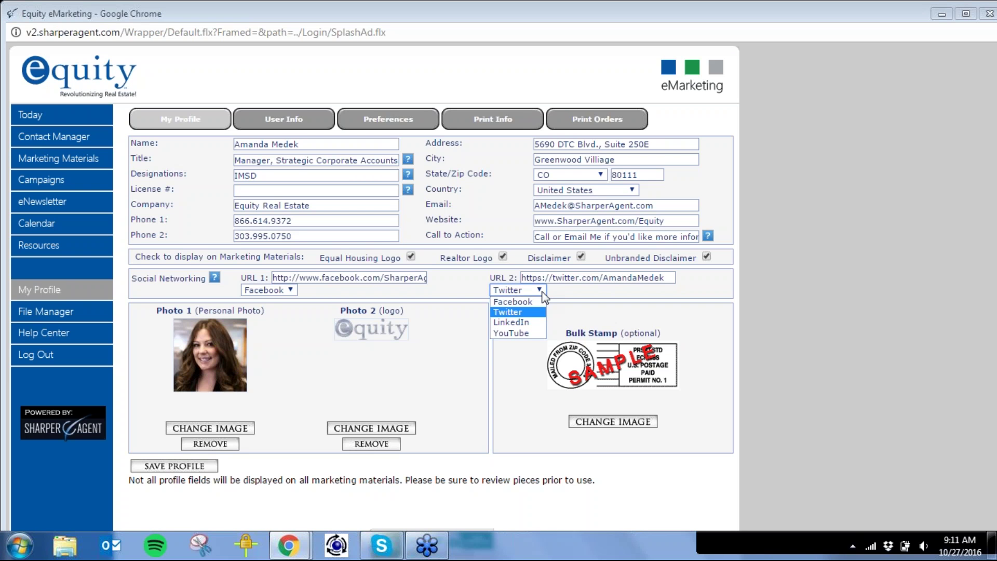
{"action": "left_click", "coordinate": [543, 295]}
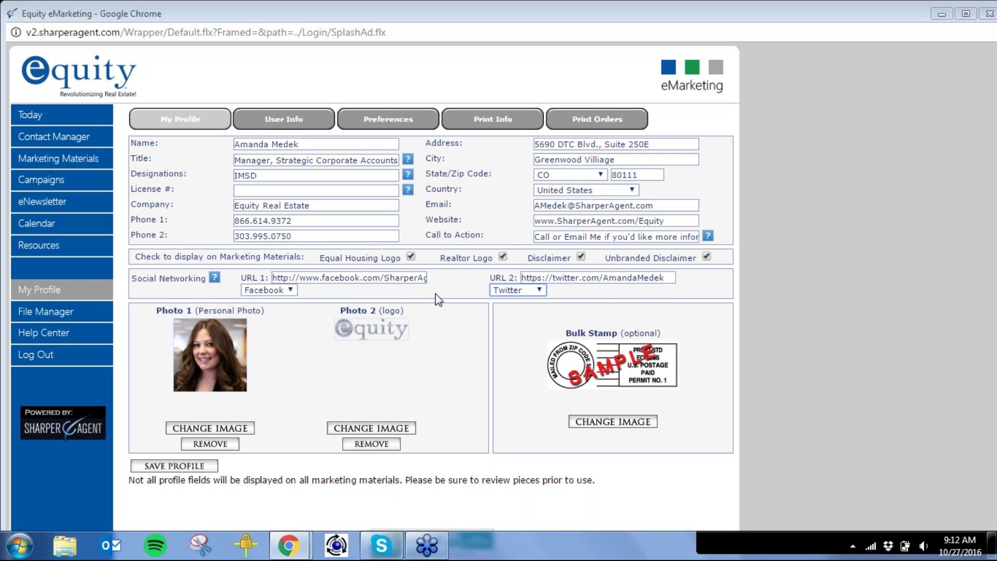
Step: Save the edited profile, then dismiss the Profile Saved confirmation and the chat notification
{"action": "left_click", "coordinate": [162, 466]}
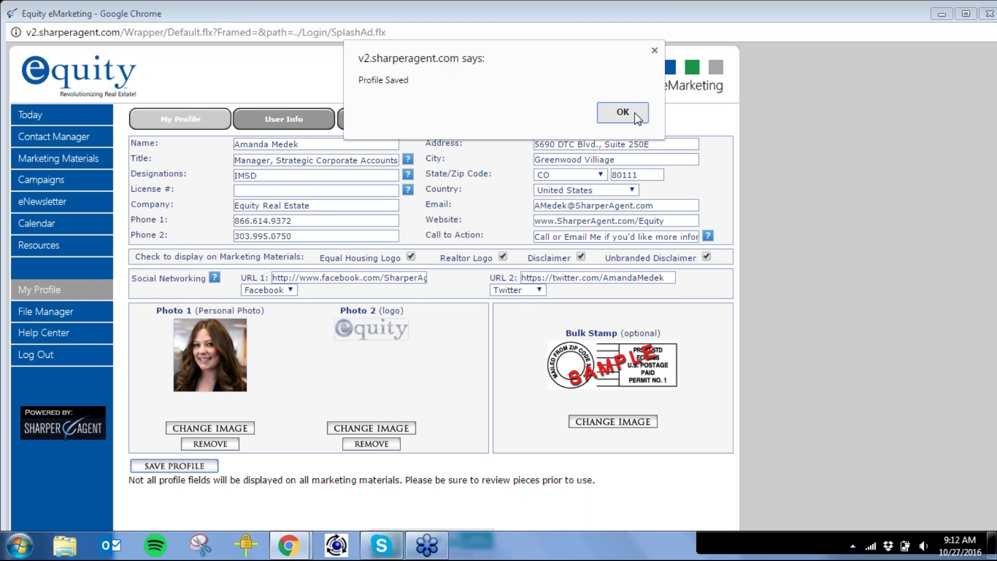
{"action": "left_click", "coordinate": [635, 113]}
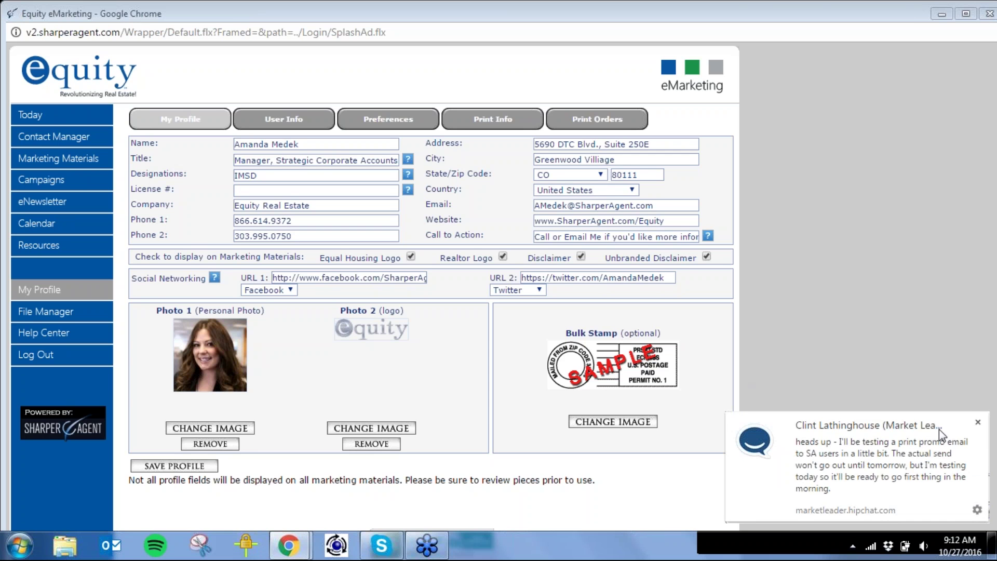
{"action": "left_click", "coordinate": [975, 420]}
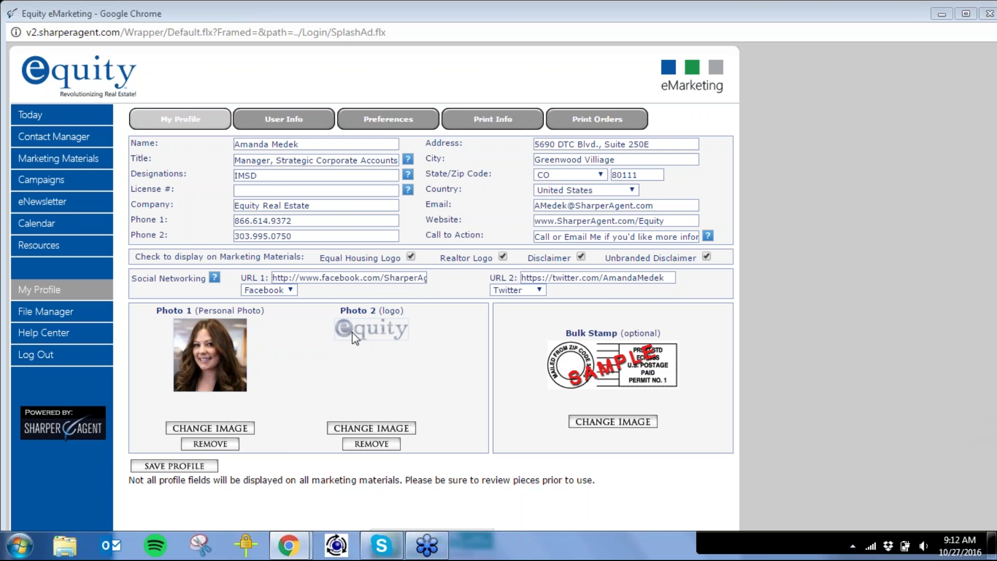
Step: Open the Contact Manager to load the list of 1301 contacts
{"action": "left_click", "coordinate": [77, 136]}
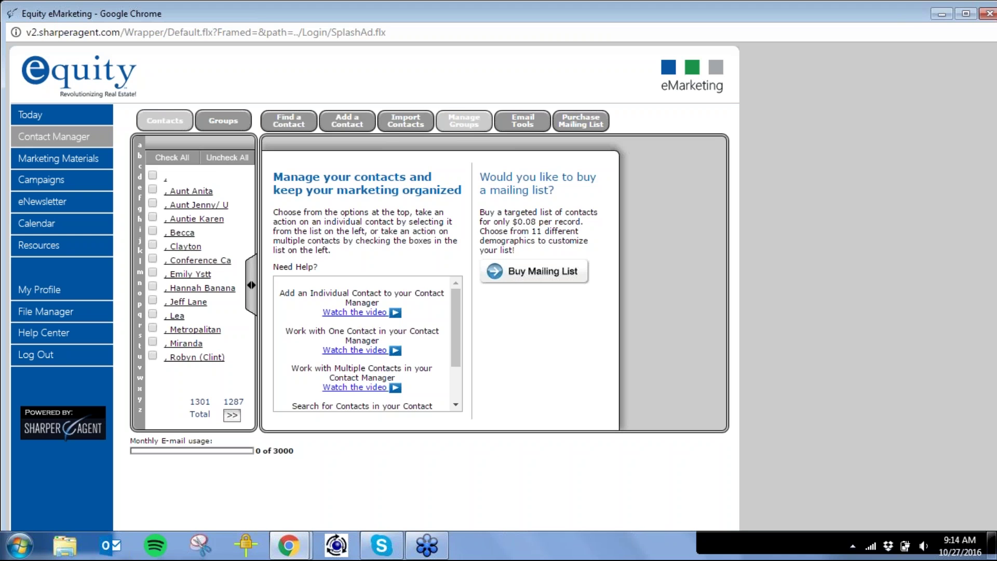
Step: Open Manage Groups and scroll through existing groups such as SOI and Recruit
{"action": "left_click", "coordinate": [466, 126]}
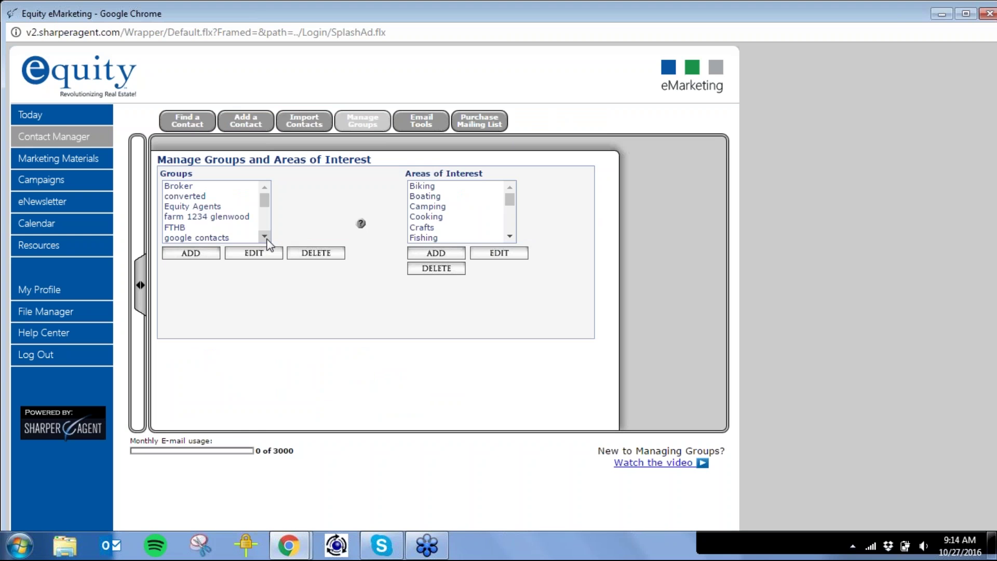
{"action": "scroll", "coordinate": [266, 240], "scroll_direction": "down", "scroll_amount": 2}
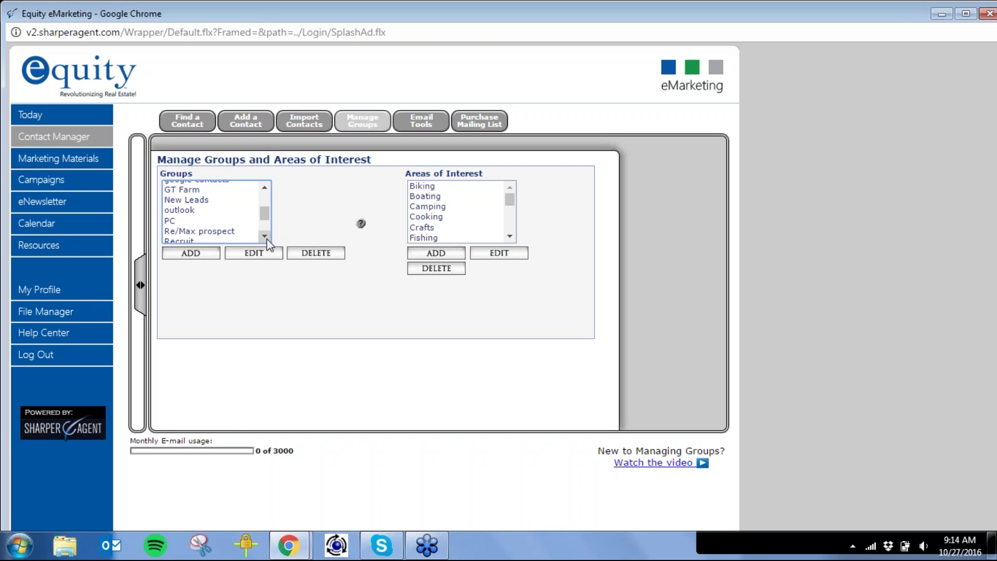
{"action": "scroll", "coordinate": [267, 242], "scroll_direction": "down", "scroll_amount": 2}
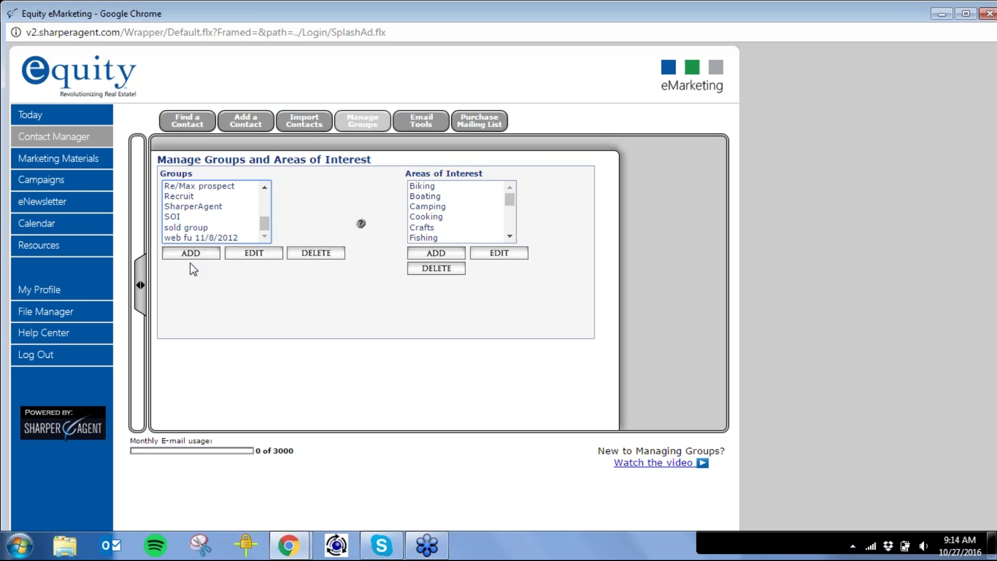
Step: Select the SOI group, then open the Add Group form with an empty Name
{"action": "left_click", "coordinate": [181, 217]}
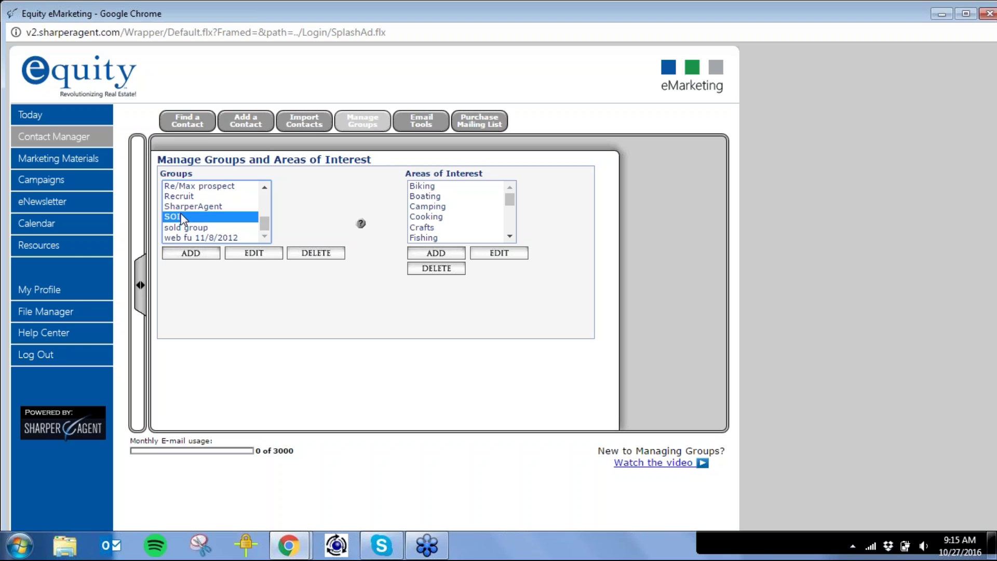
{"action": "left_click", "coordinate": [197, 255]}
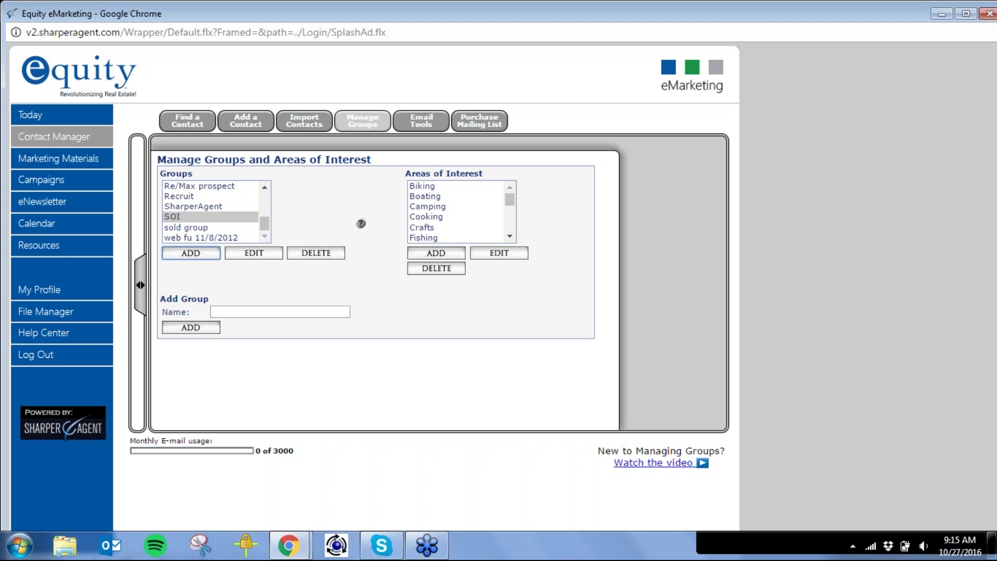
Step: Start the file import, then AutoFit all columns of Excel's EXAMPLE contact sheet
{"action": "left_click", "coordinate": [310, 124]}
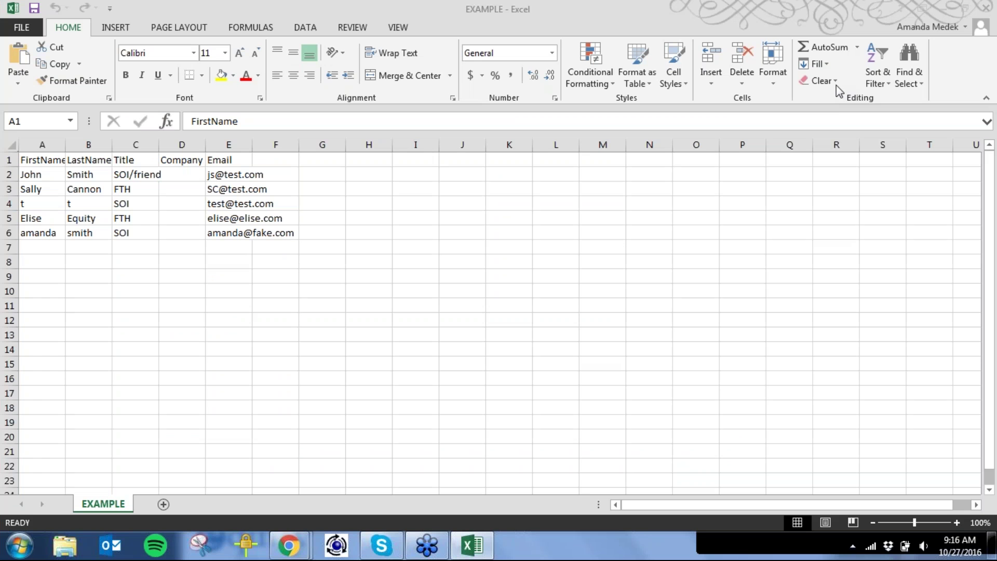
{"action": "left_click", "coordinate": [12, 152]}
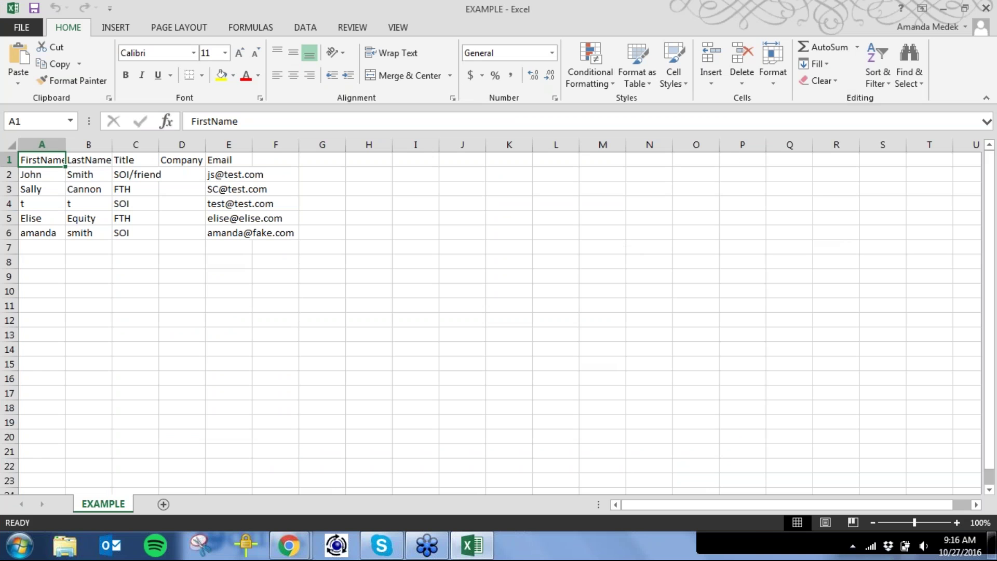
{"action": "left_click", "coordinate": [10, 145]}
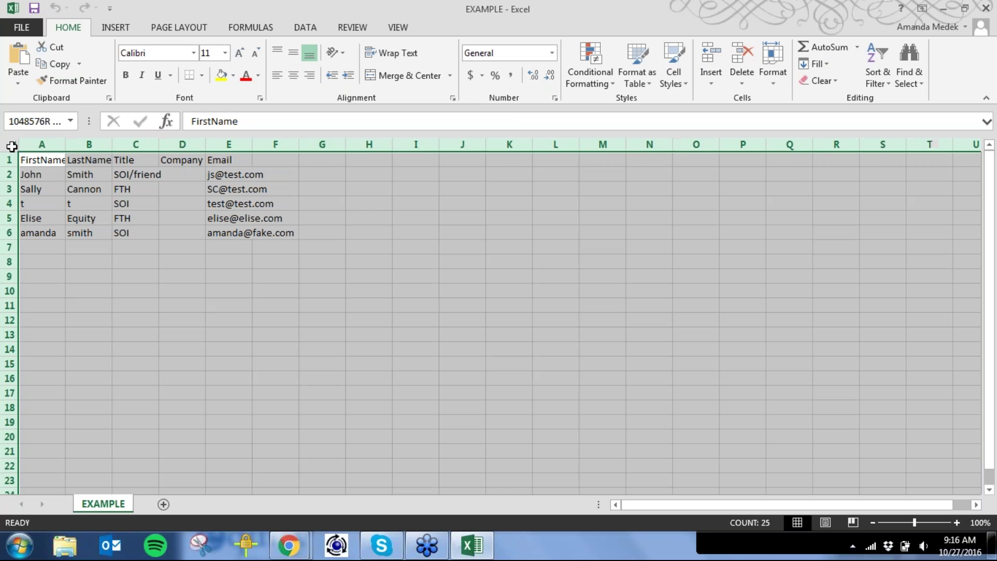
{"action": "double_click", "coordinate": [66, 141]}
{"action": "left_click", "coordinate": [9, 160]}
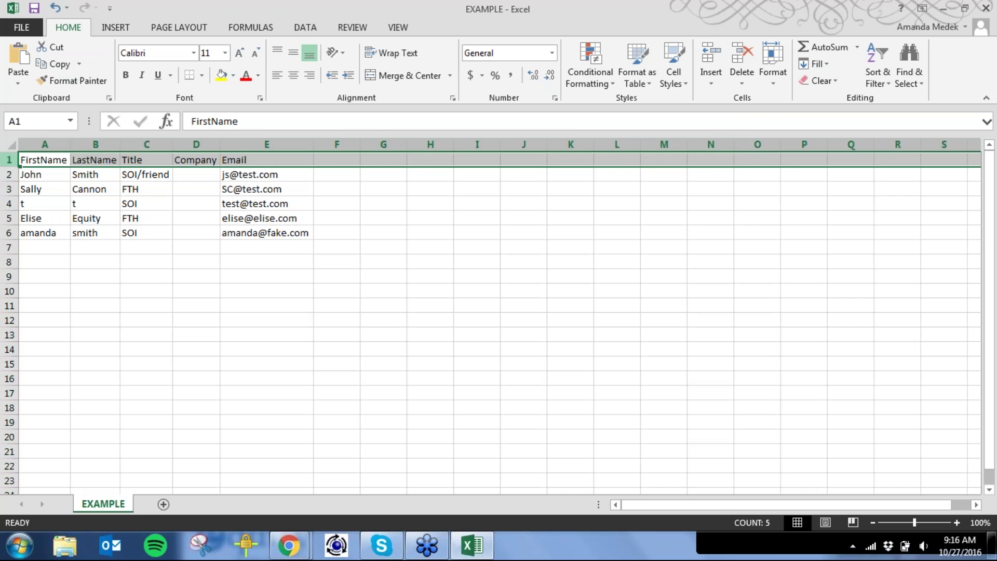
{"action": "left_click", "coordinate": [44, 145]}
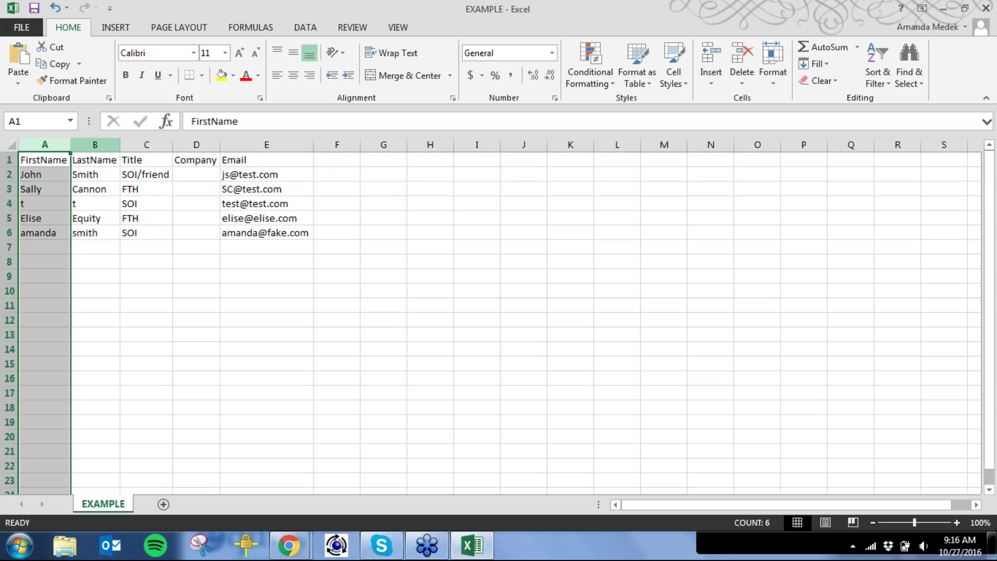
{"action": "left_click", "coordinate": [154, 141]}
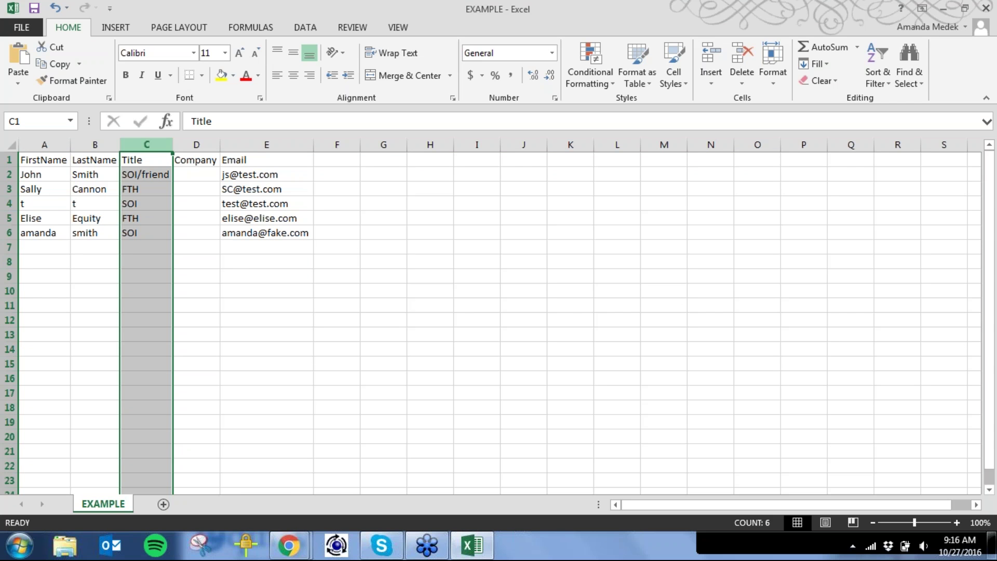
{"action": "left_click", "coordinate": [166, 175]}
{"action": "left_click", "coordinate": [165, 175]}
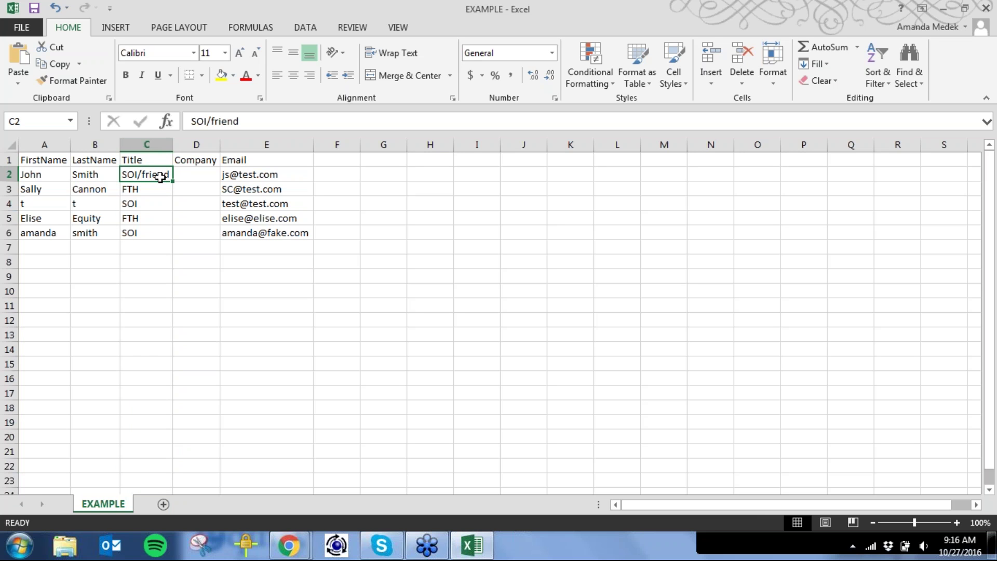
{"action": "left_click", "coordinate": [151, 191]}
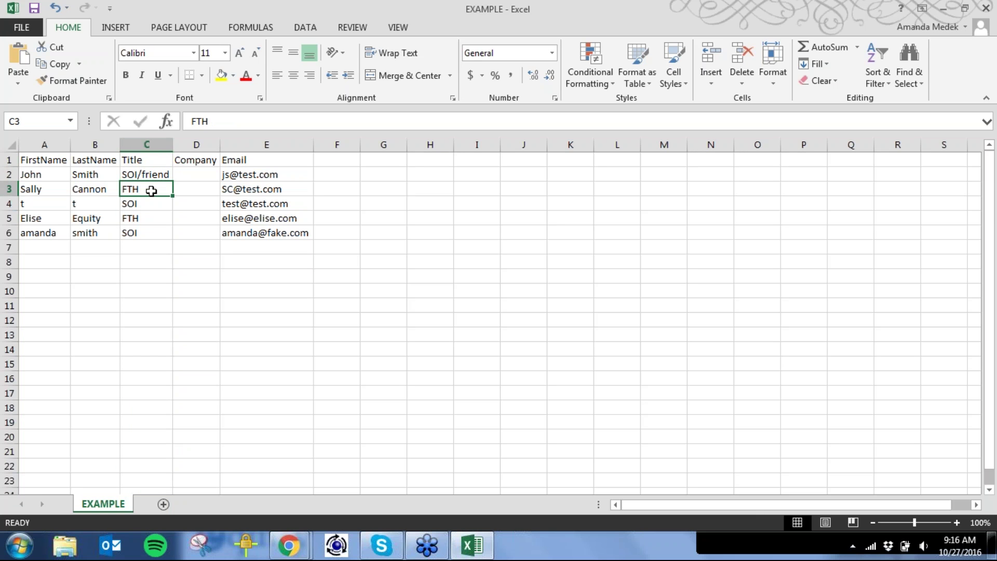
{"action": "left_click", "coordinate": [151, 207]}
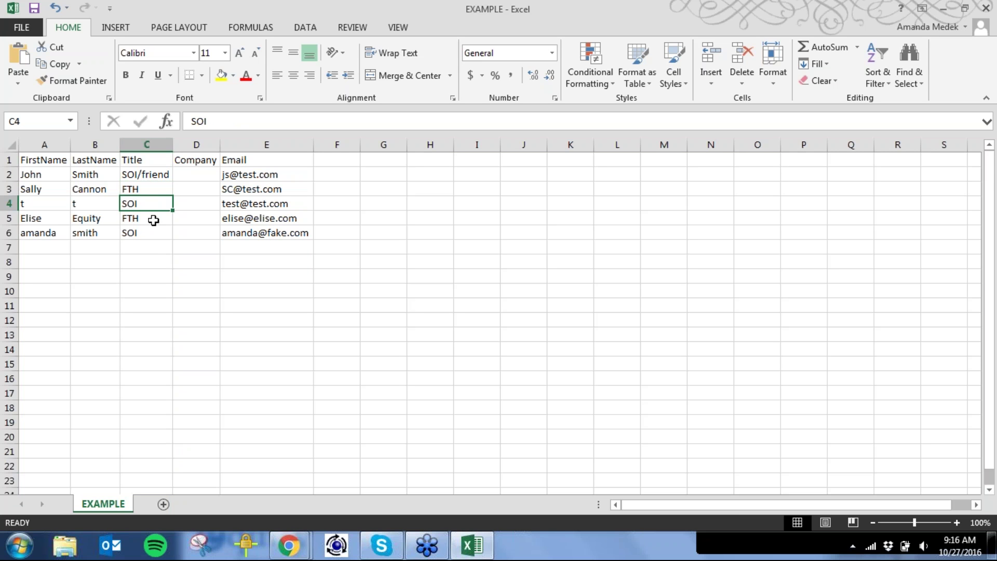
{"action": "left_click", "coordinate": [153, 219]}
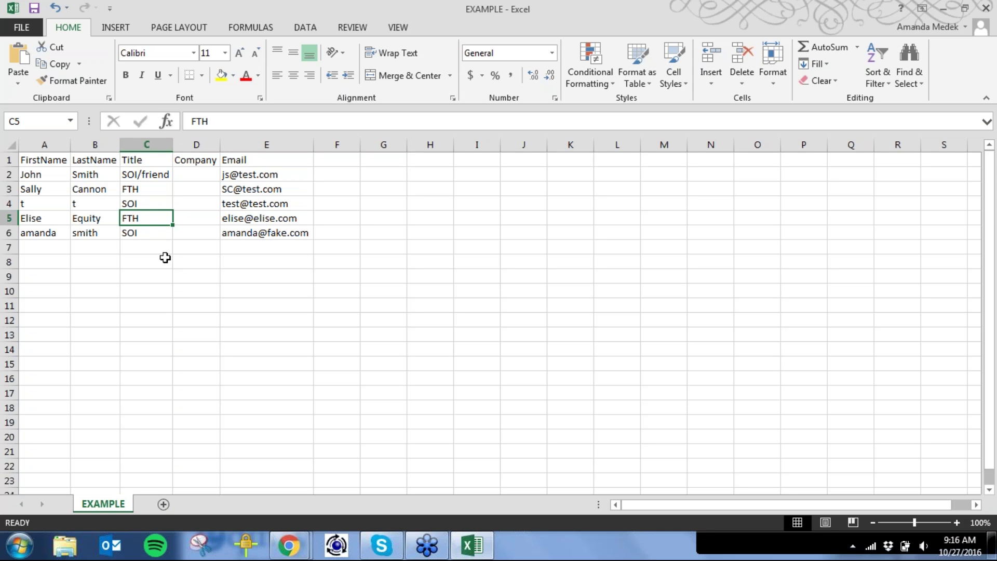
{"action": "left_click", "coordinate": [146, 144]}
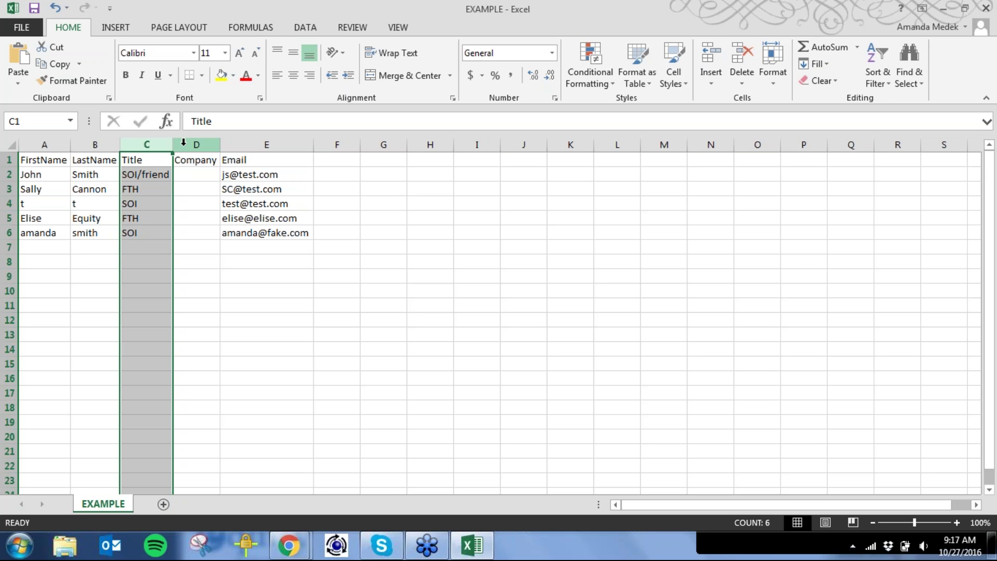
Step: Save the sheet as EXAMPLE.csv on the Desktop in CSV (Comma delimited) format, replacing the old file
{"action": "left_click", "coordinate": [35, 29]}
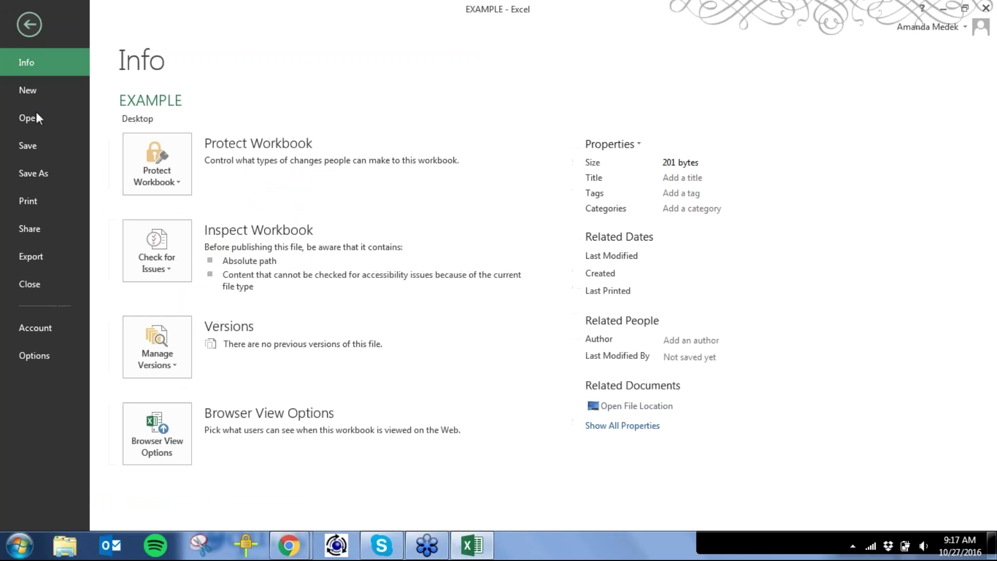
{"action": "left_click", "coordinate": [41, 175]}
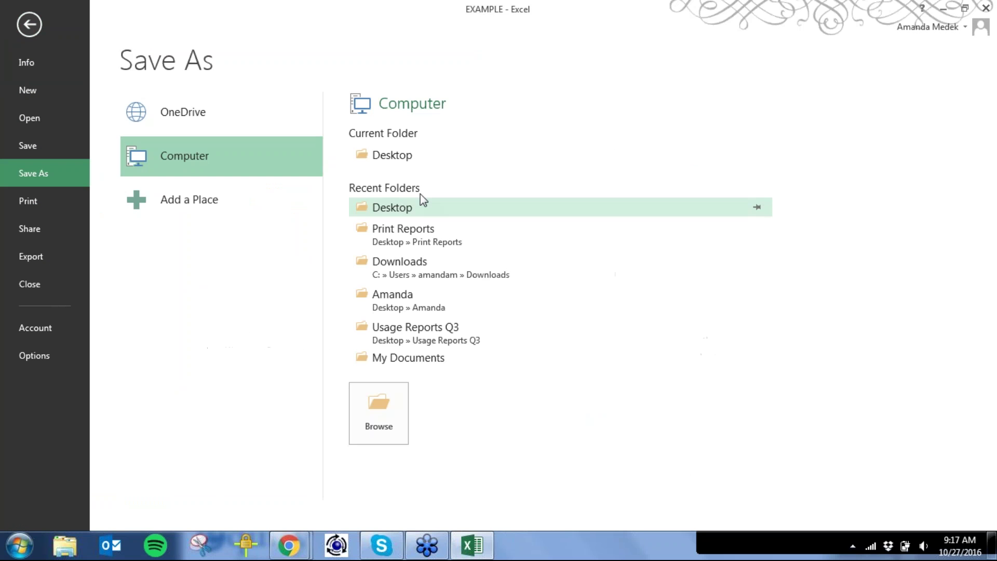
{"action": "left_click", "coordinate": [408, 160]}
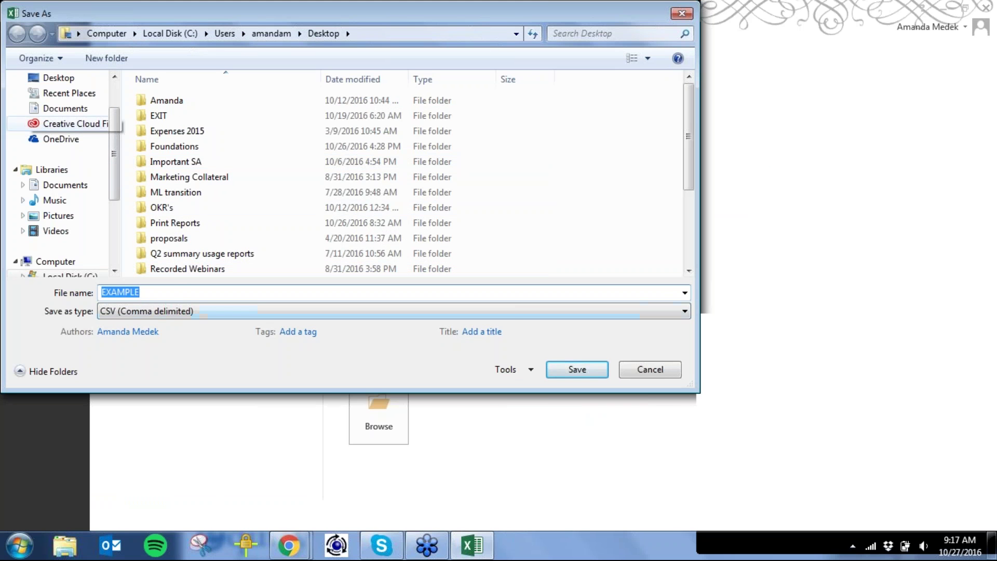
{"action": "left_click", "coordinate": [73, 82]}
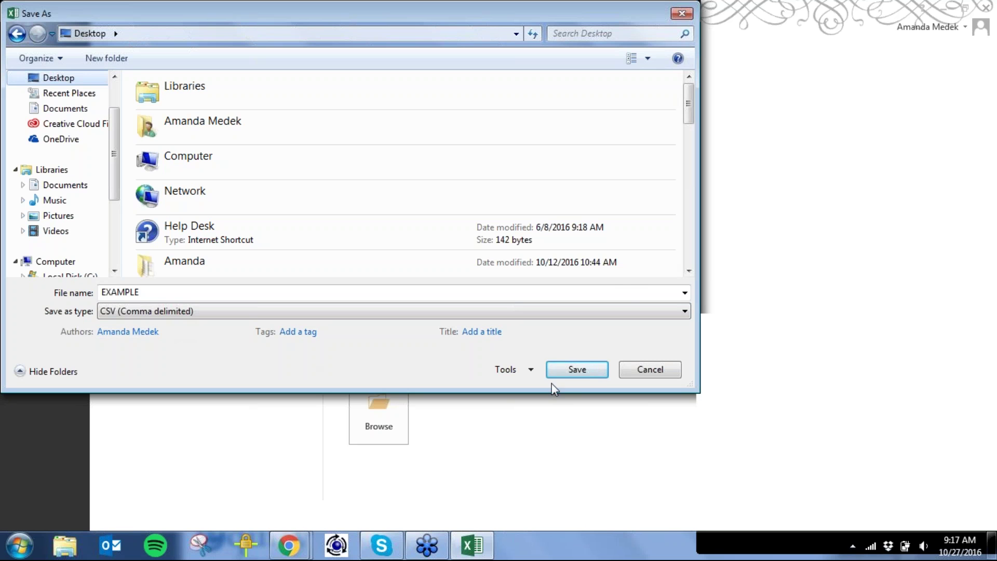
{"action": "left_click", "coordinate": [596, 370]}
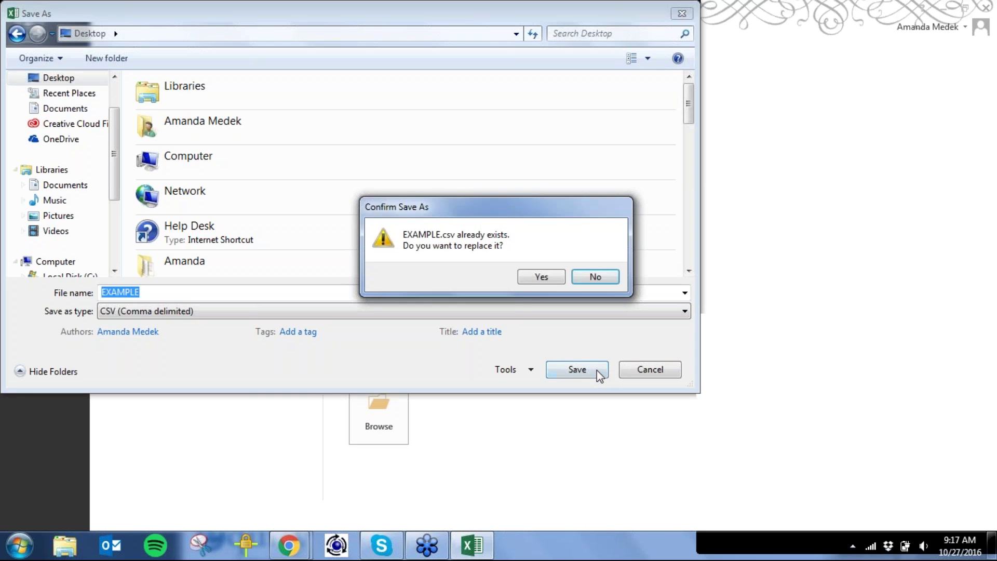
{"action": "left_click", "coordinate": [541, 277]}
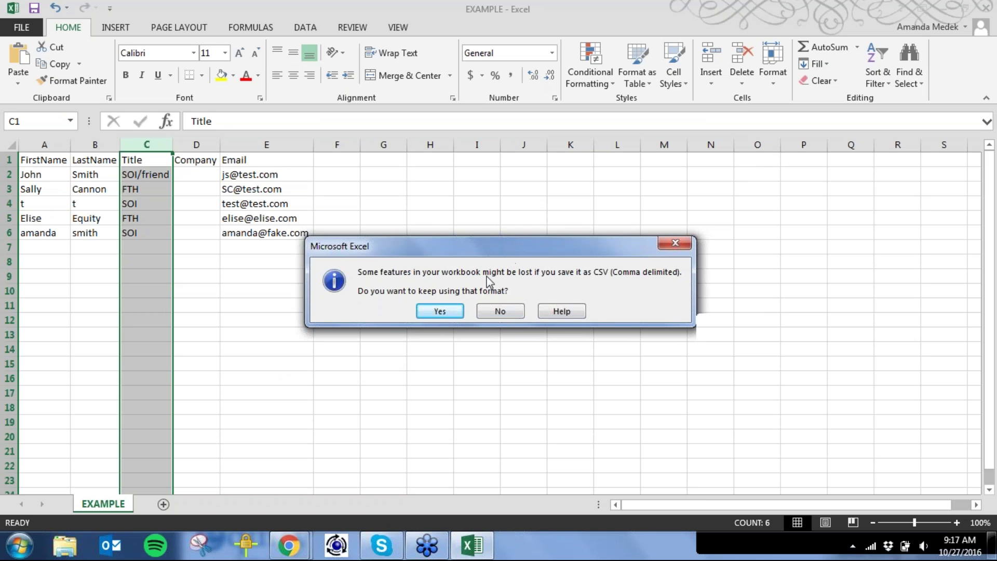
{"action": "left_click", "coordinate": [439, 311]}
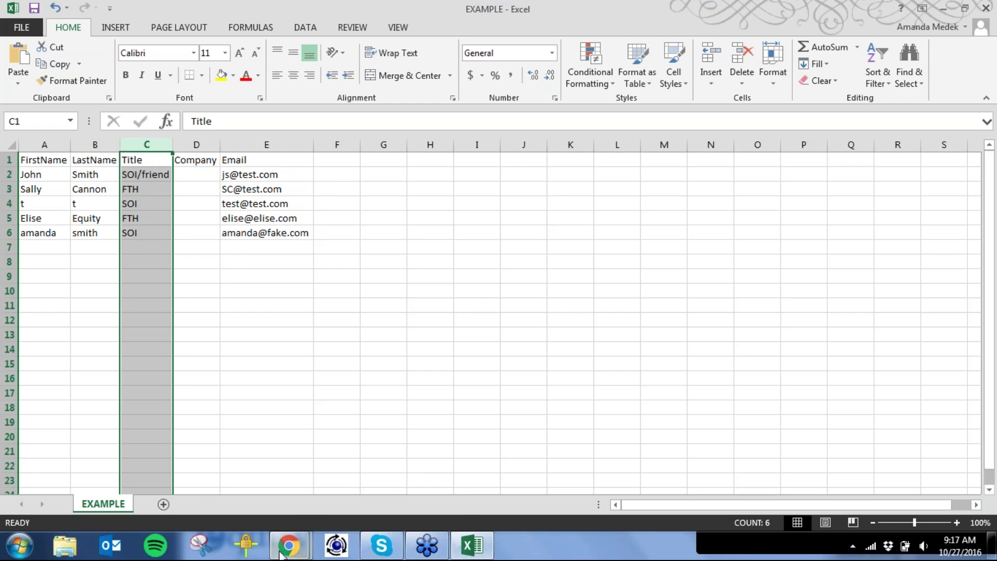
{"action": "left_click", "coordinate": [289, 545]}
Step: Choose Microsoft Excel as the import source and continue past the CSV instructions to the upload step
{"action": "left_click", "coordinate": [341, 492]}
{"action": "left_click_drag", "start_coordinate": [341, 490], "coordinate": [192, 10]}
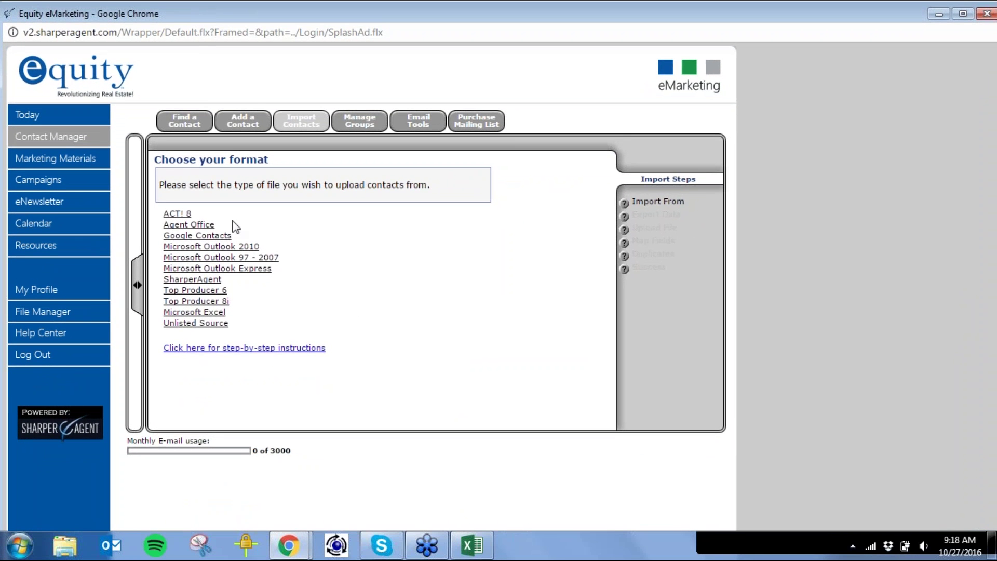
{"action": "left_click", "coordinate": [219, 313]}
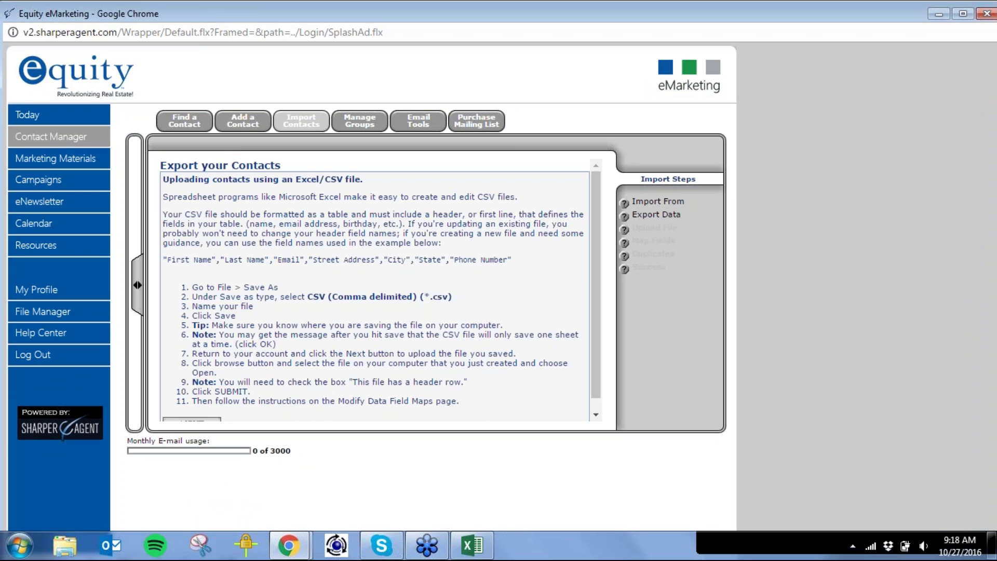
{"action": "left_click_drag", "start_coordinate": [589, 291], "coordinate": [606, 381]}
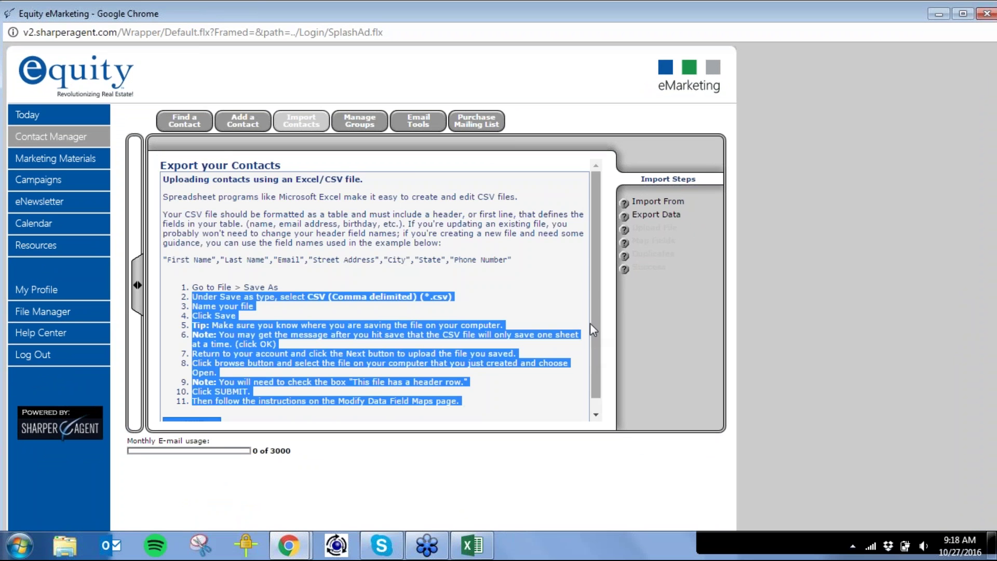
{"action": "left_click", "coordinate": [588, 304]}
{"action": "scroll", "coordinate": [596, 290], "scroll_direction": "down", "scroll_amount": 1}
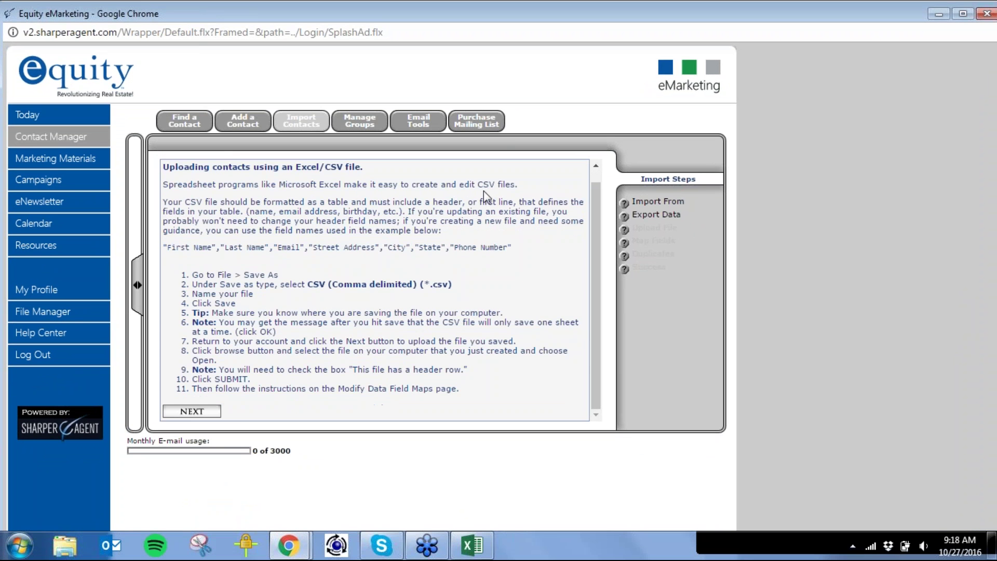
{"action": "left_click", "coordinate": [202, 413]}
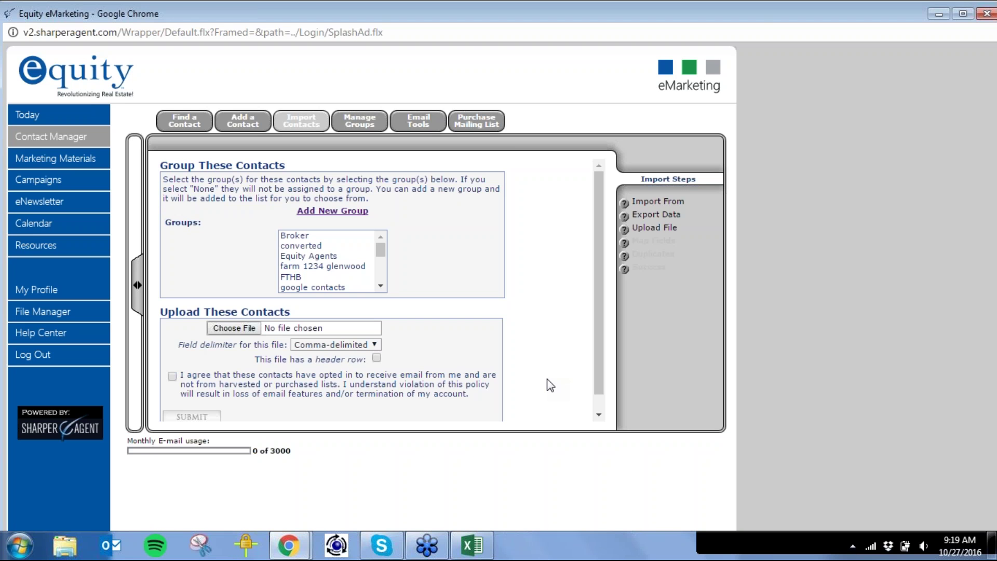
Step: Return to the Contact Manager's full list of 1301 contacts
{"action": "left_click", "coordinate": [92, 139]}
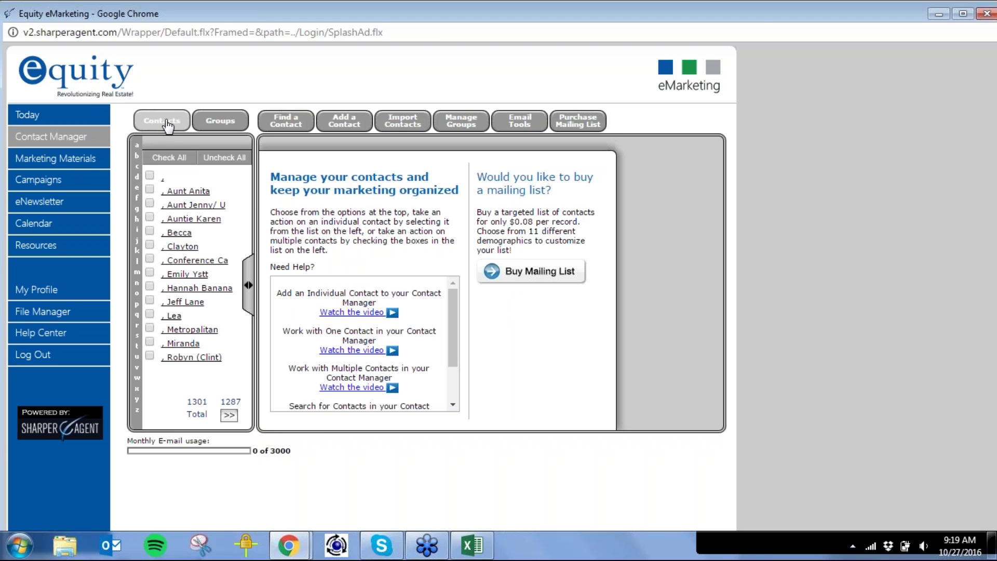
Step: Select all contacts with Check All, then filter by letter O to show 20 contacts
{"action": "left_click", "coordinate": [179, 192]}
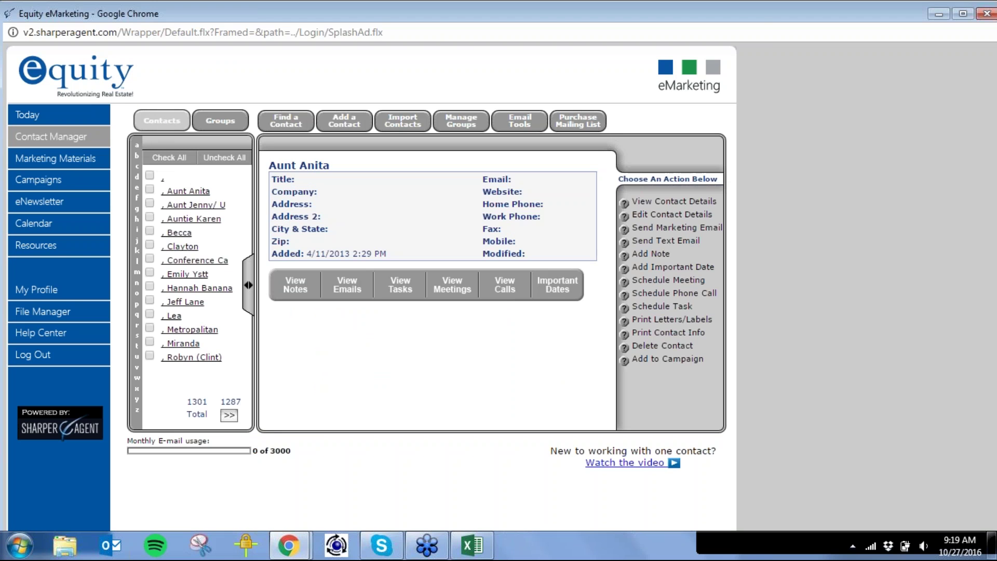
{"action": "left_click", "coordinate": [149, 190]}
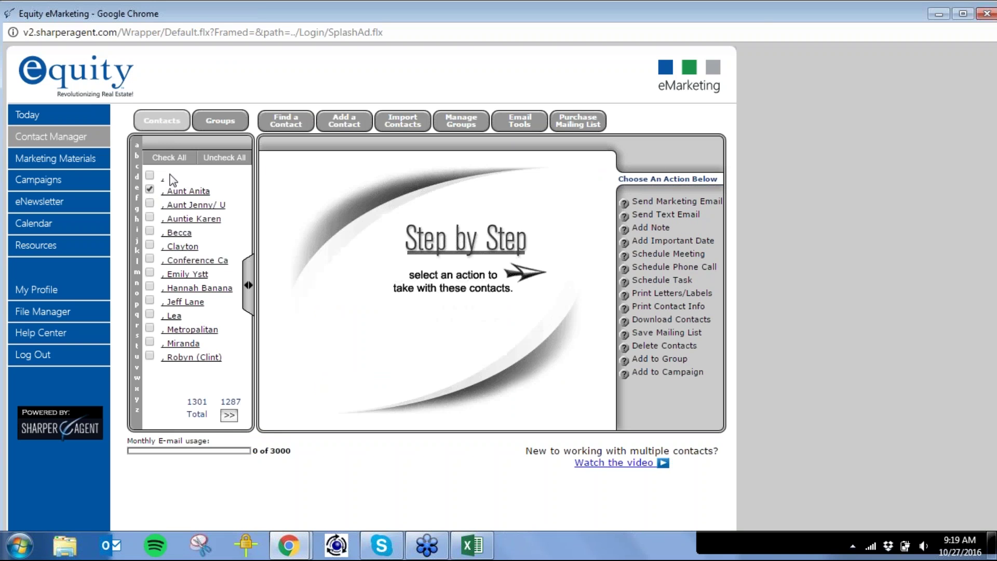
{"action": "left_click", "coordinate": [170, 158]}
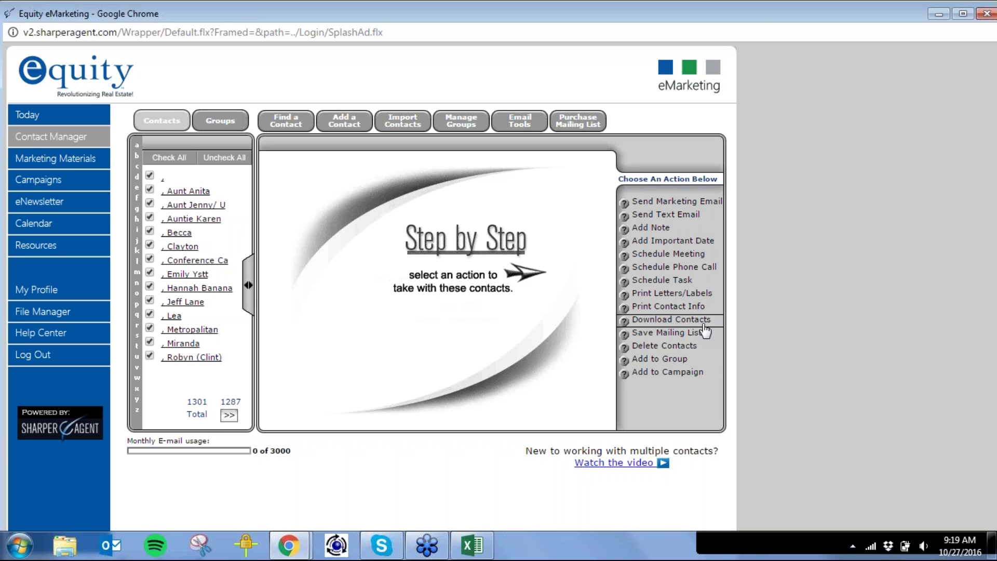
{"action": "left_click", "coordinate": [137, 294]}
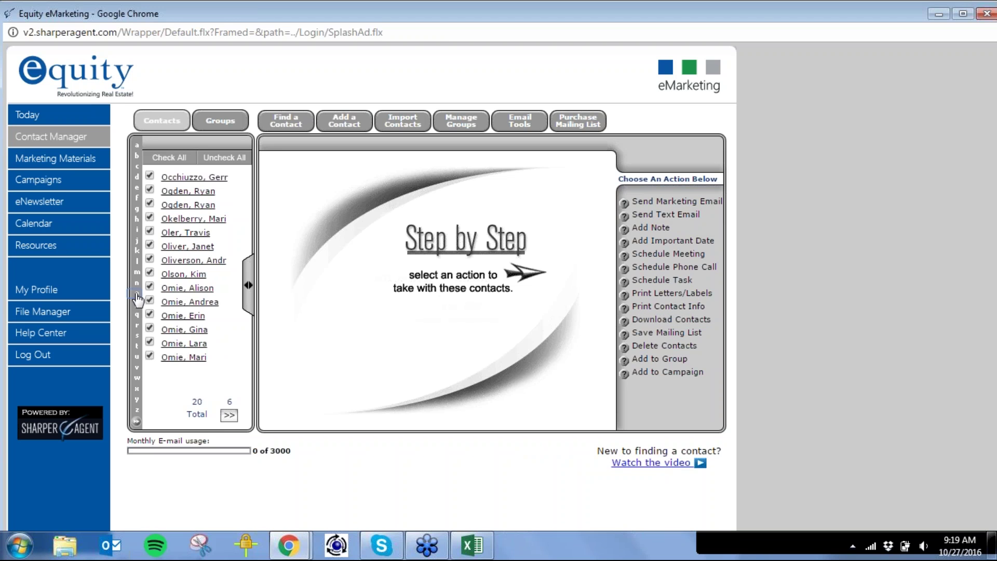
Step: Open an O contact's record, check its Equity Agents group, and view its sent emails
{"action": "left_click", "coordinate": [189, 279]}
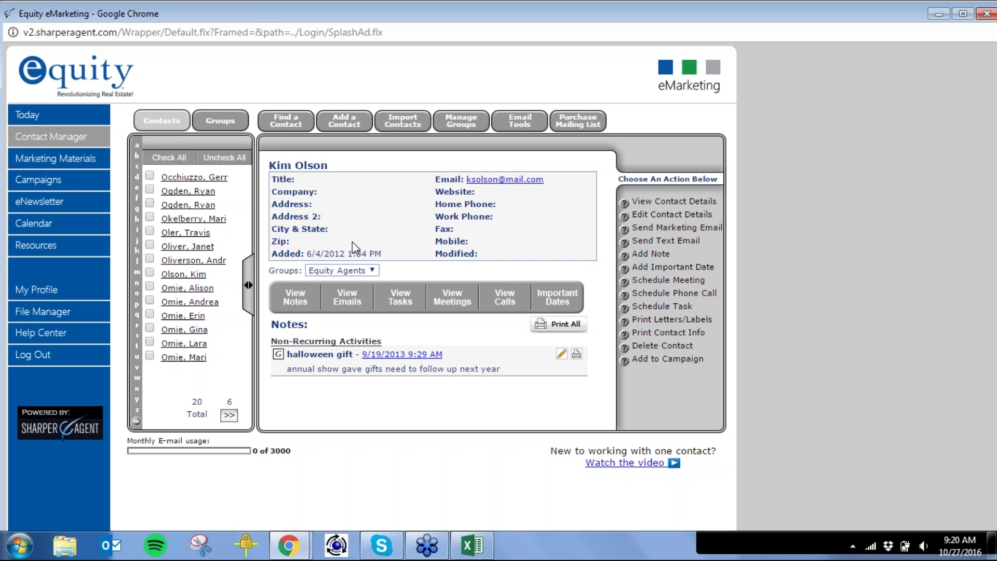
{"action": "left_click", "coordinate": [374, 269]}
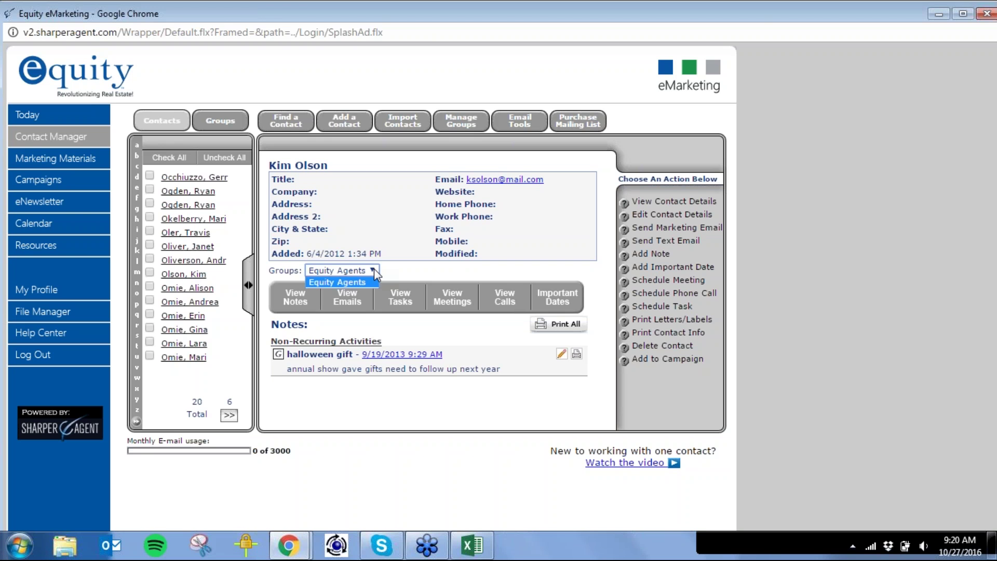
{"action": "left_click", "coordinate": [374, 269]}
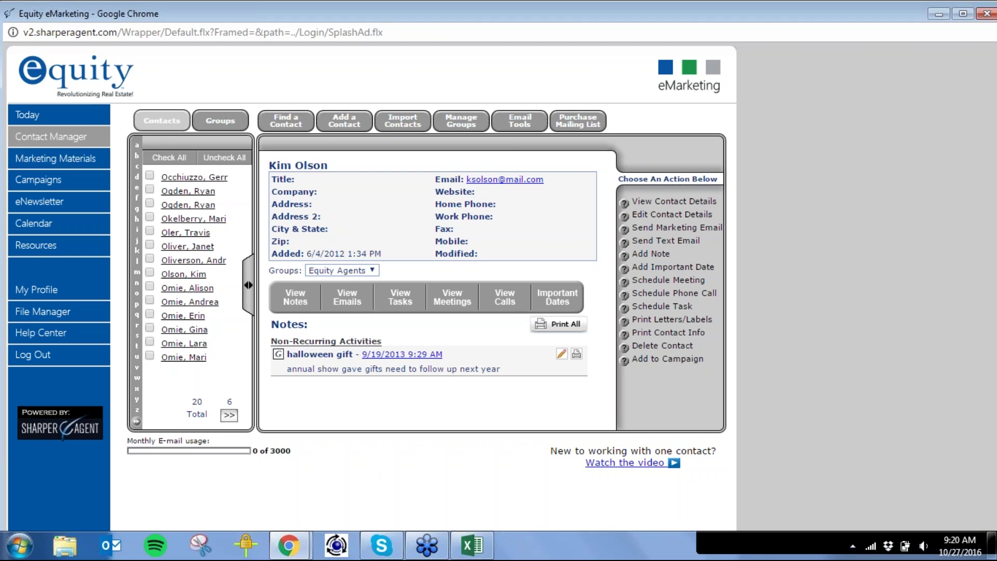
{"action": "left_click", "coordinate": [343, 307]}
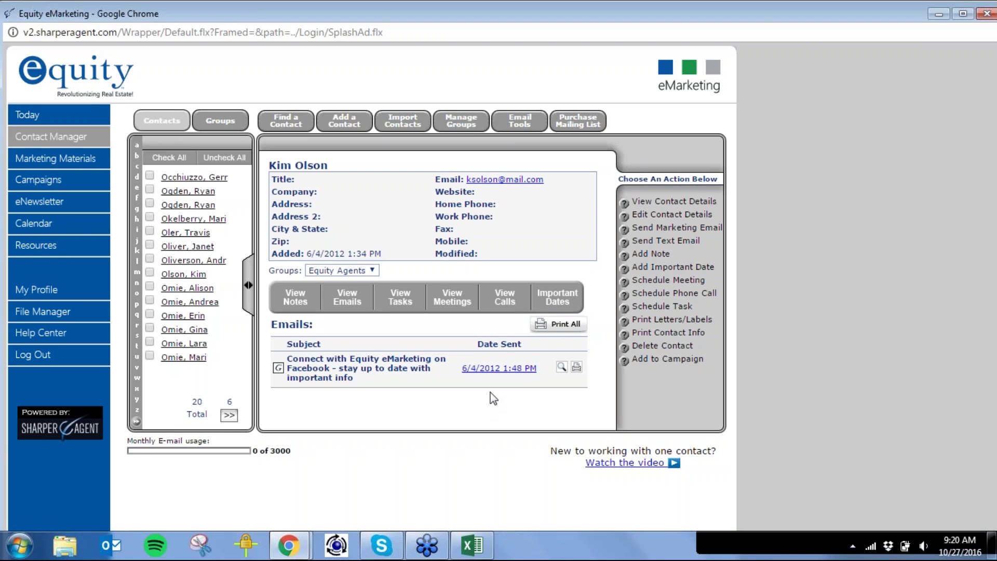
Step: Open the 6/4/2012 Facebook-connect email's details and its group report of 1010 recipients
{"action": "left_click", "coordinate": [520, 368]}
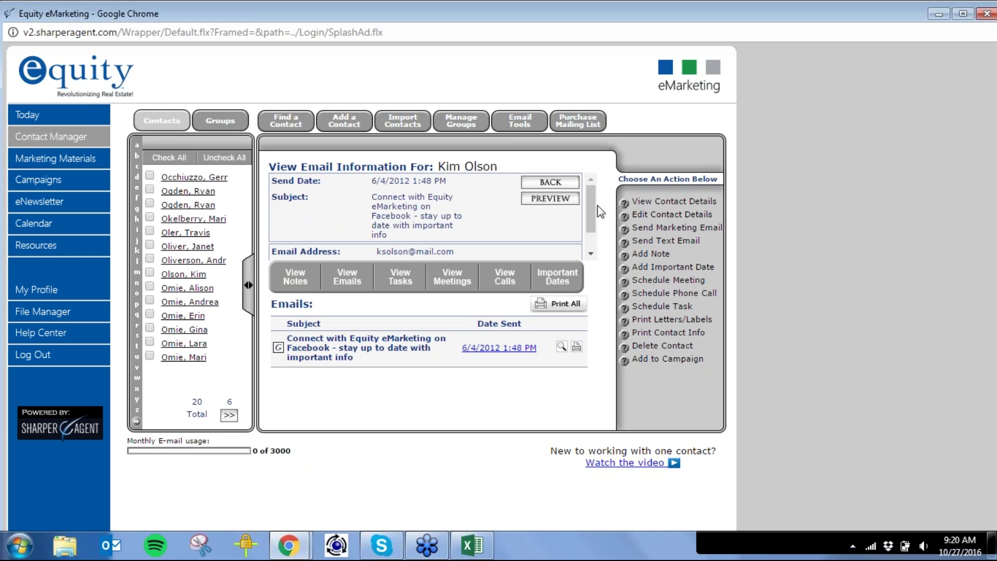
{"action": "left_click_drag", "start_coordinate": [587, 208], "coordinate": [591, 234]}
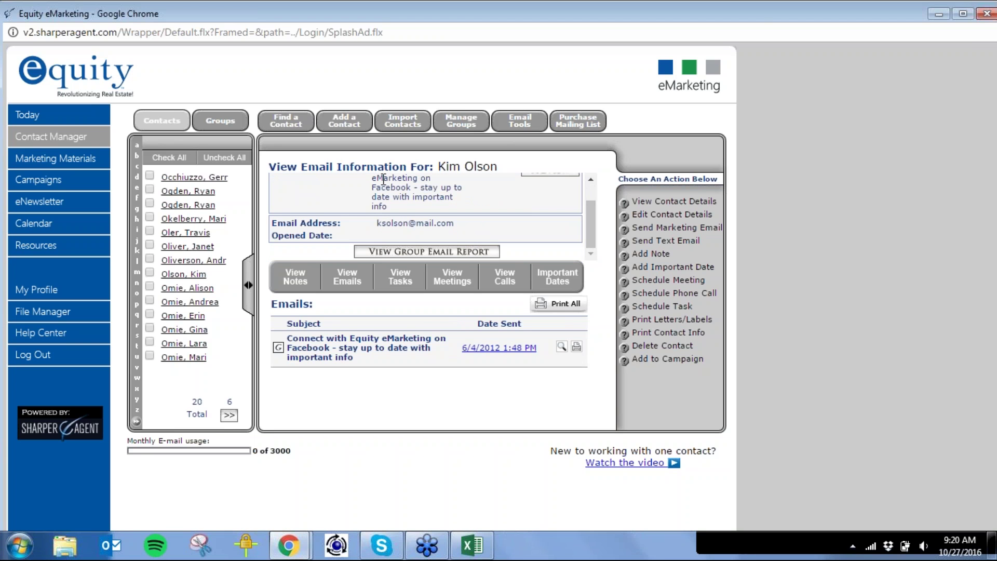
{"action": "left_click", "coordinate": [442, 255]}
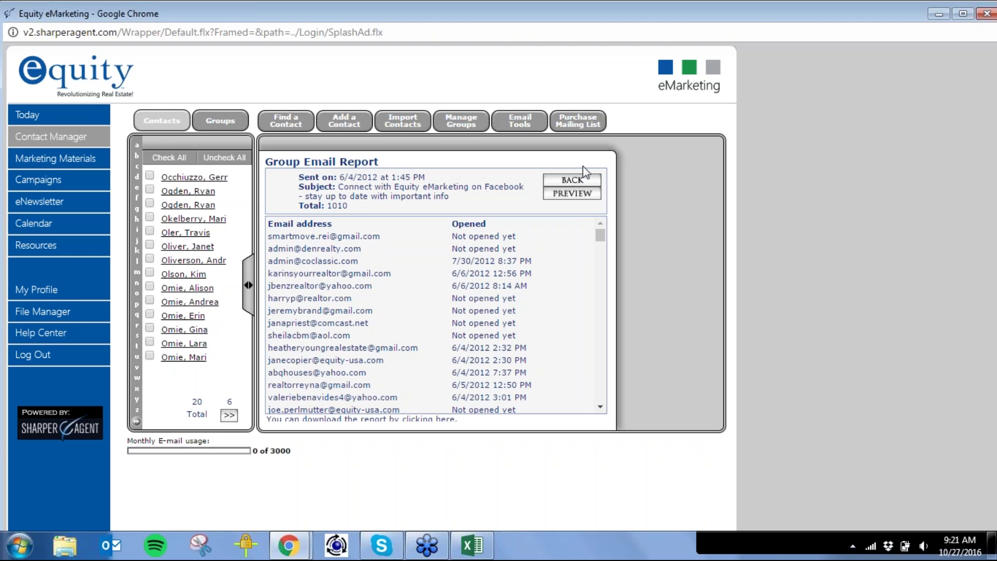
Step: Go back to the contact, edit its details, and reach the Consumer Information fields
{"action": "left_click", "coordinate": [580, 180]}
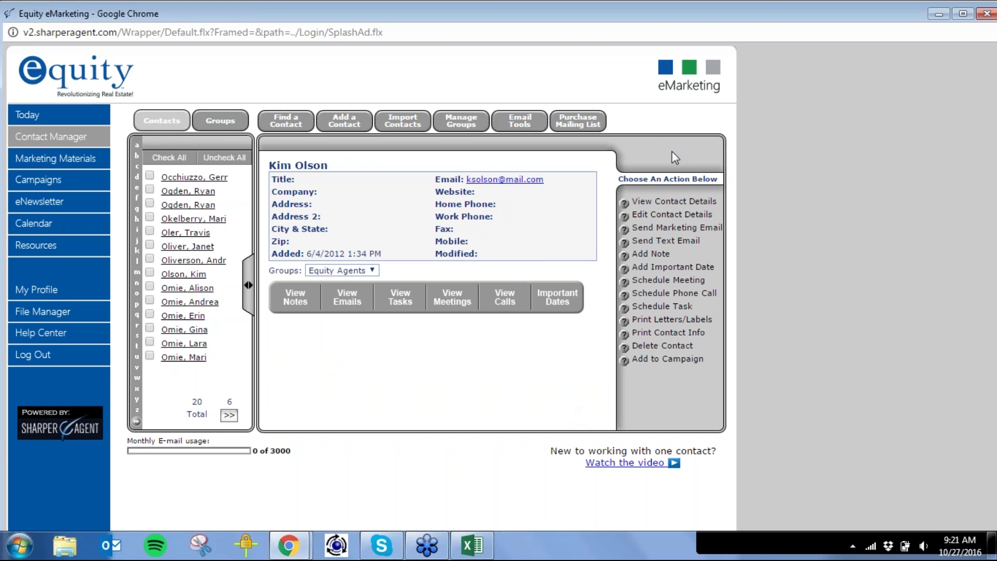
{"action": "left_click", "coordinate": [704, 215]}
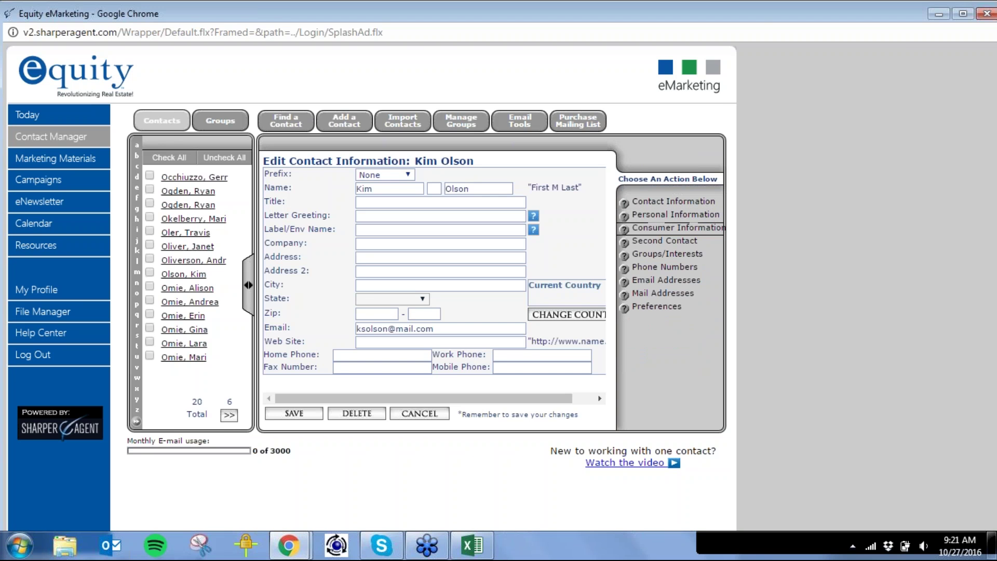
{"action": "left_click", "coordinate": [707, 223]}
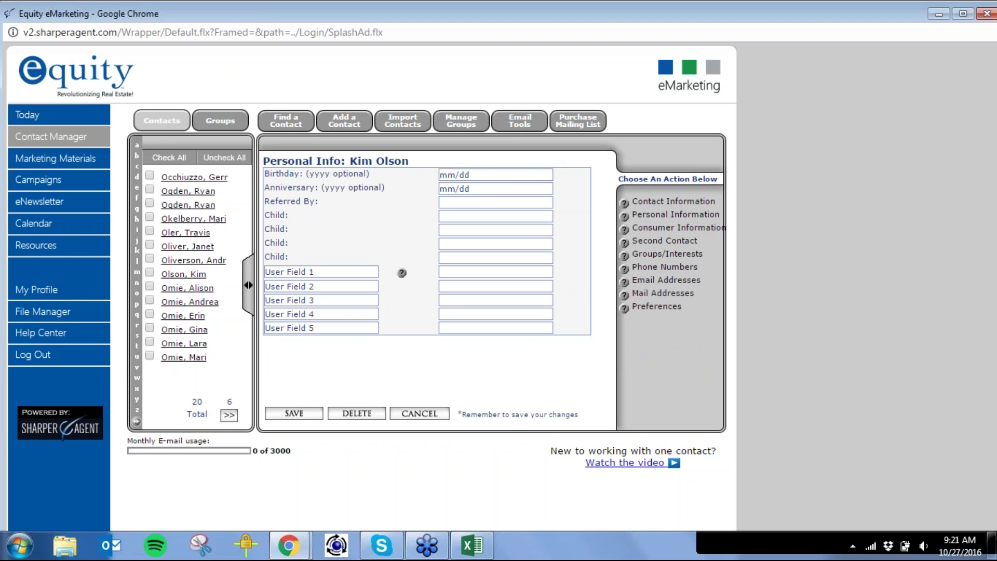
{"action": "left_click", "coordinate": [674, 229]}
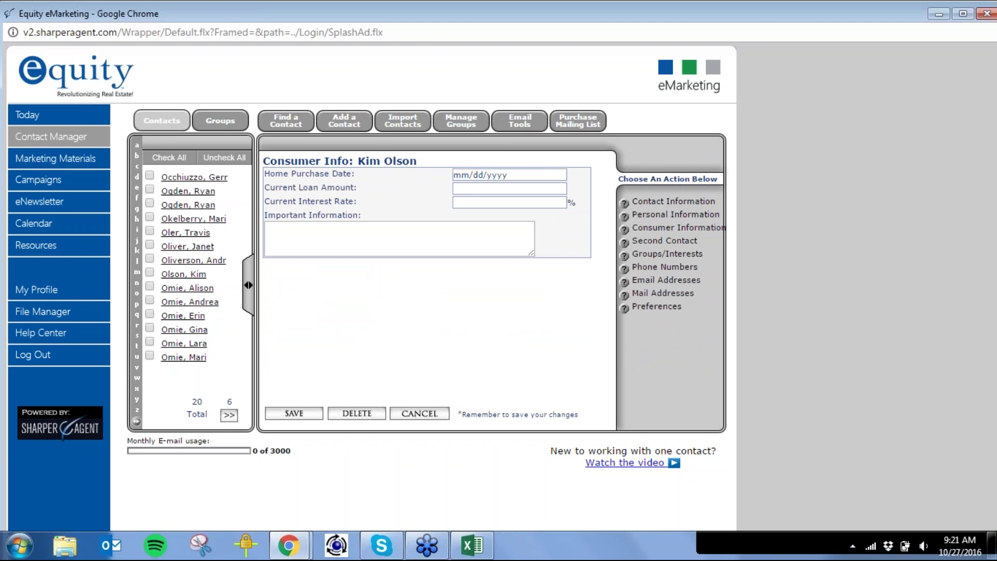
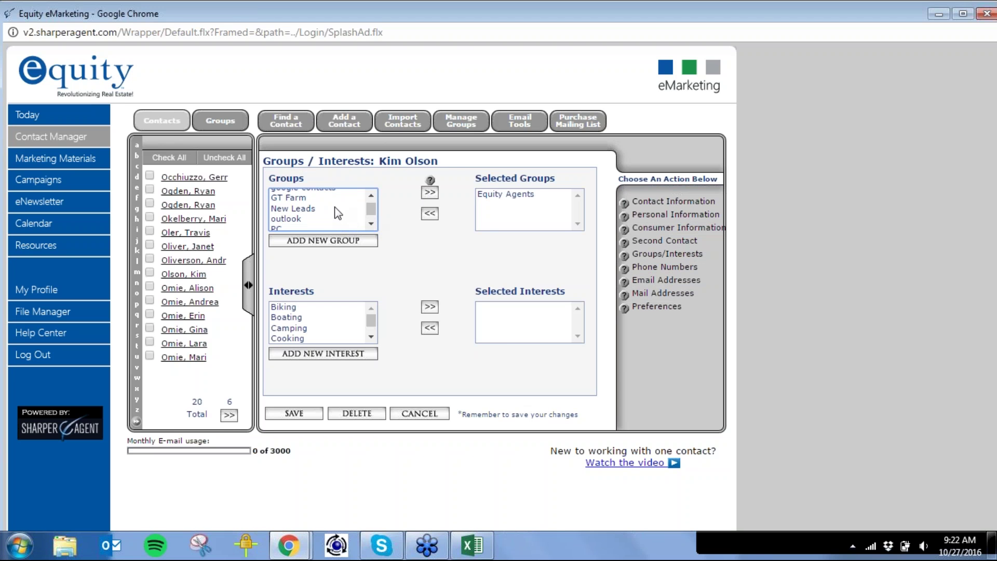
Step: Add the contact to the Recruit group
{"action": "left_click", "coordinate": [372, 225]}
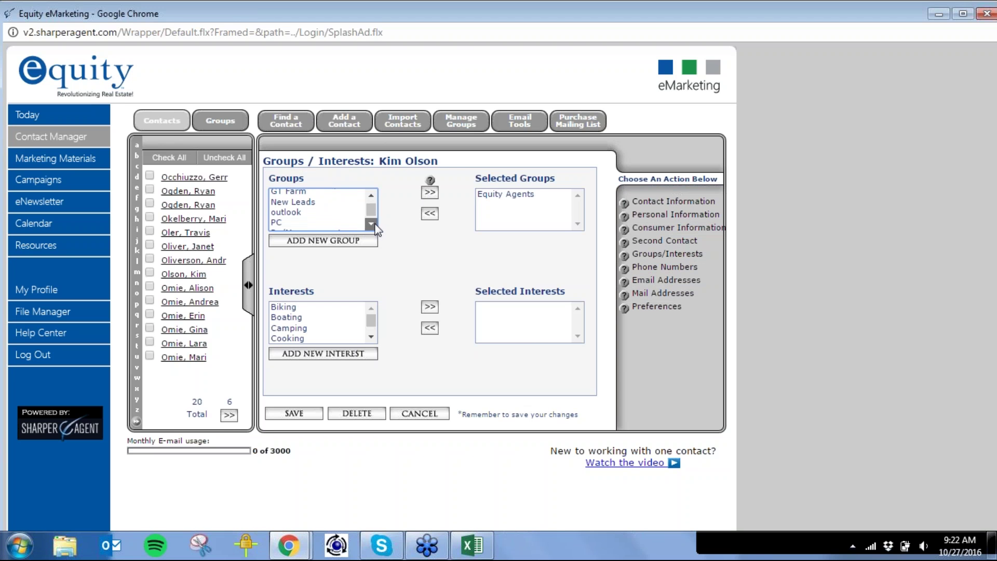
{"action": "left_click", "coordinate": [372, 195]}
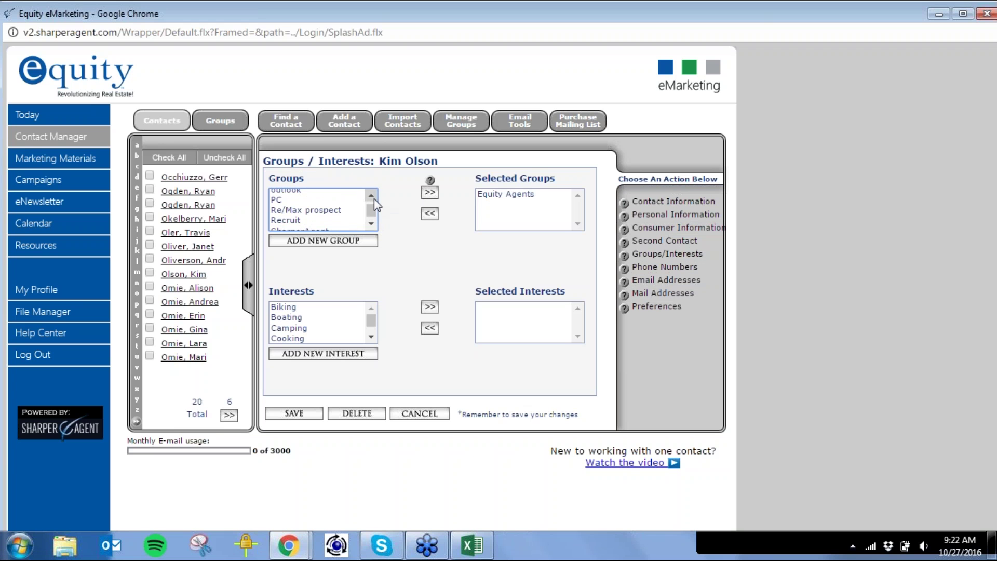
{"action": "left_click", "coordinate": [299, 222]}
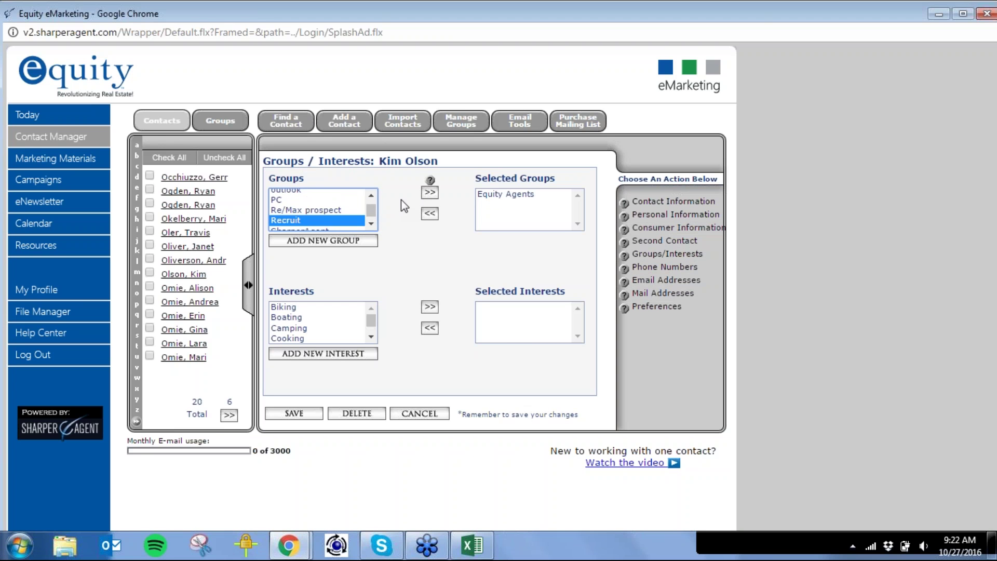
{"action": "left_click", "coordinate": [430, 192]}
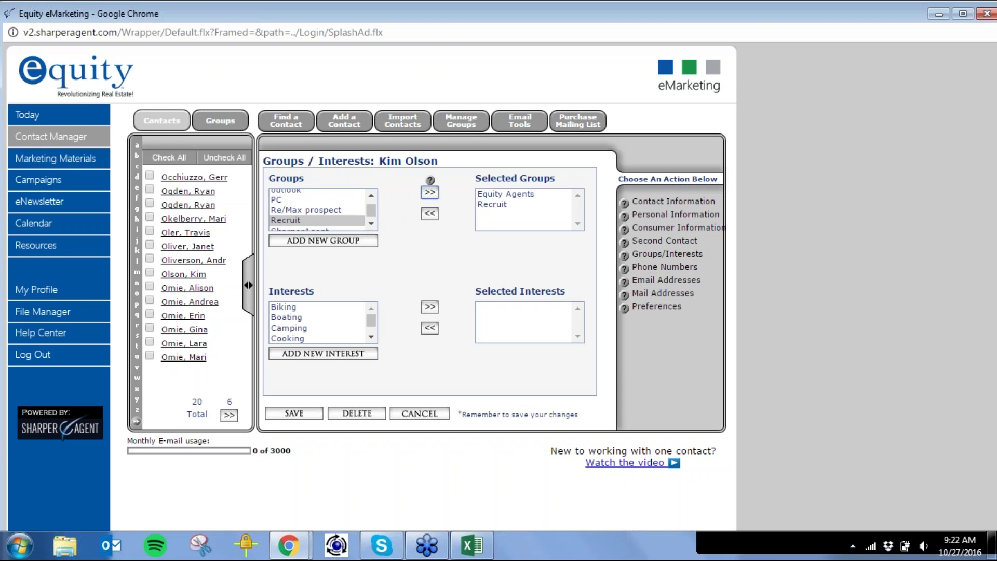
Step: Add the YOGA interest to the contact, then view their delivery preferences
{"action": "left_click", "coordinate": [371, 337]}
{"action": "left_click", "coordinate": [371, 337]}
{"action": "left_click", "coordinate": [372, 337]}
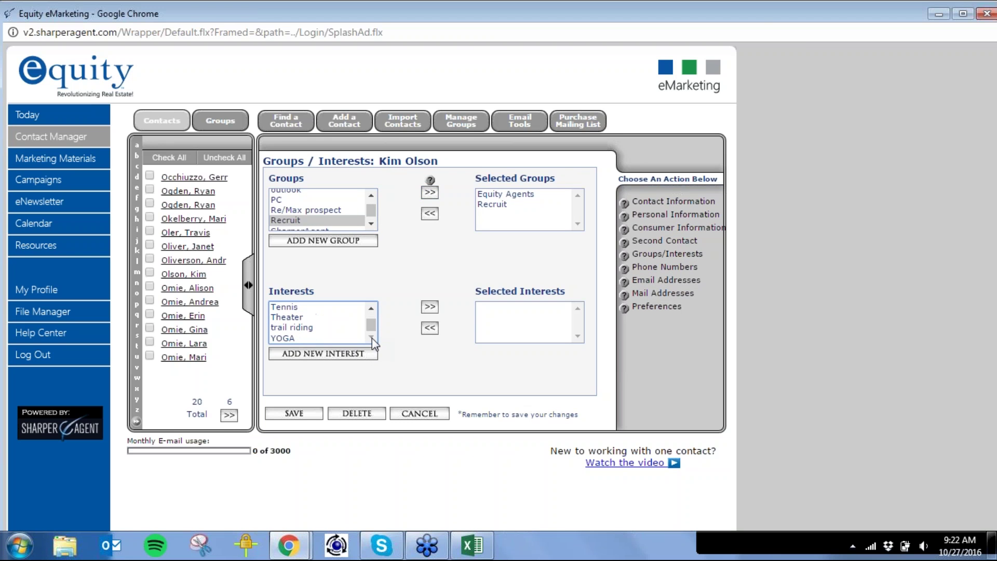
{"action": "left_click", "coordinate": [310, 341]}
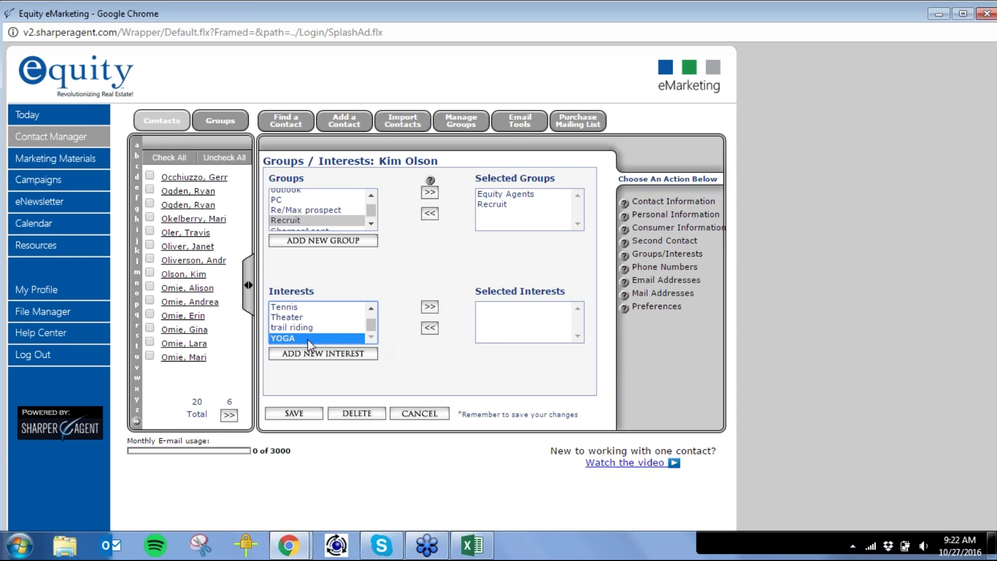
{"action": "left_click", "coordinate": [429, 307]}
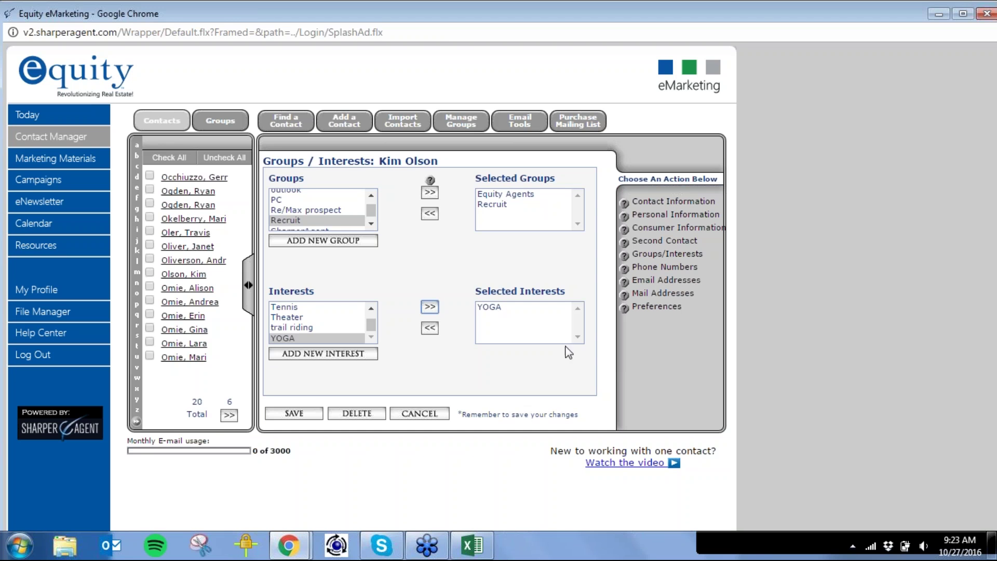
{"action": "left_click", "coordinate": [657, 307]}
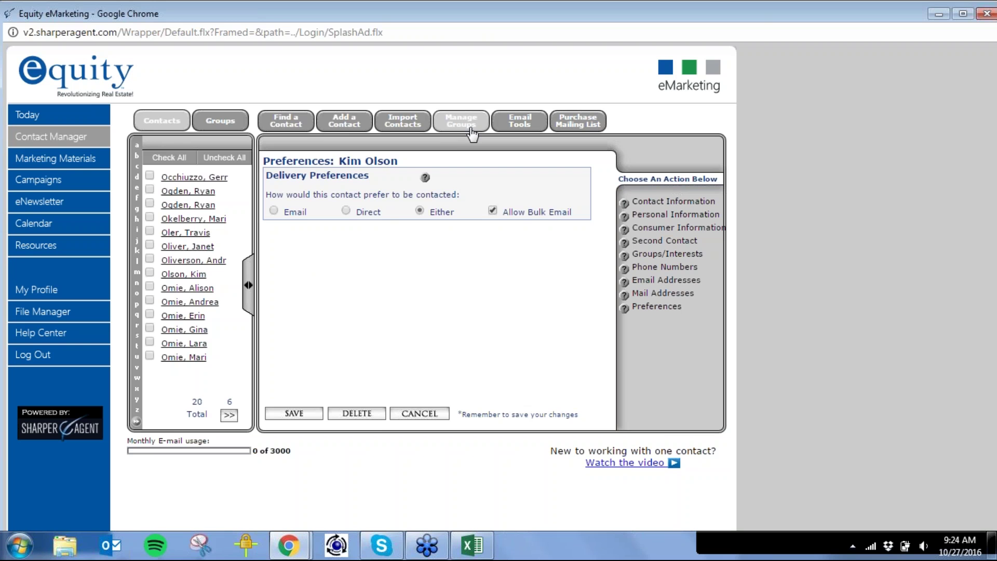
Step: Pass through the Add a Contact form to reach the Email Tools page
{"action": "left_click", "coordinate": [342, 123]}
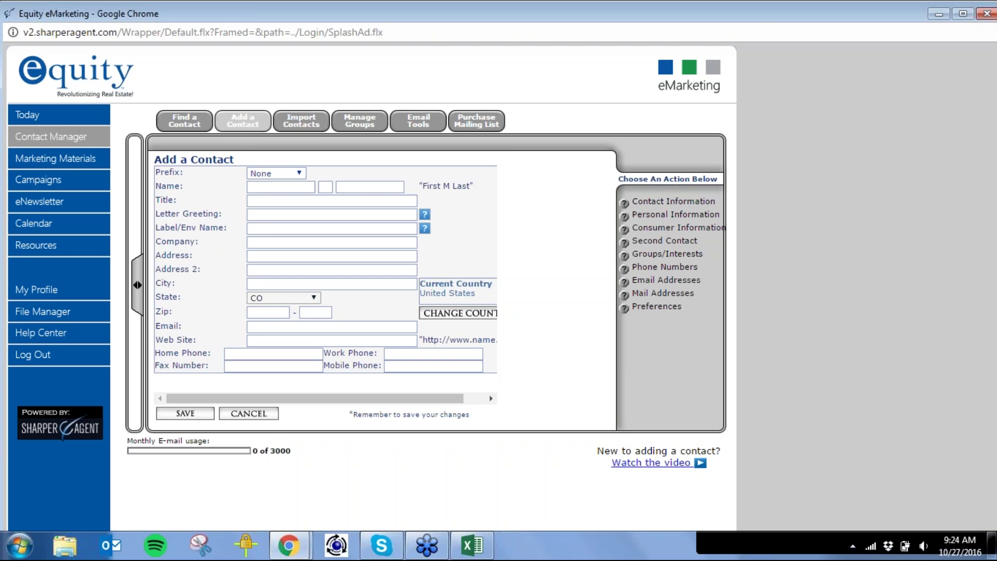
{"action": "left_click", "coordinate": [424, 125]}
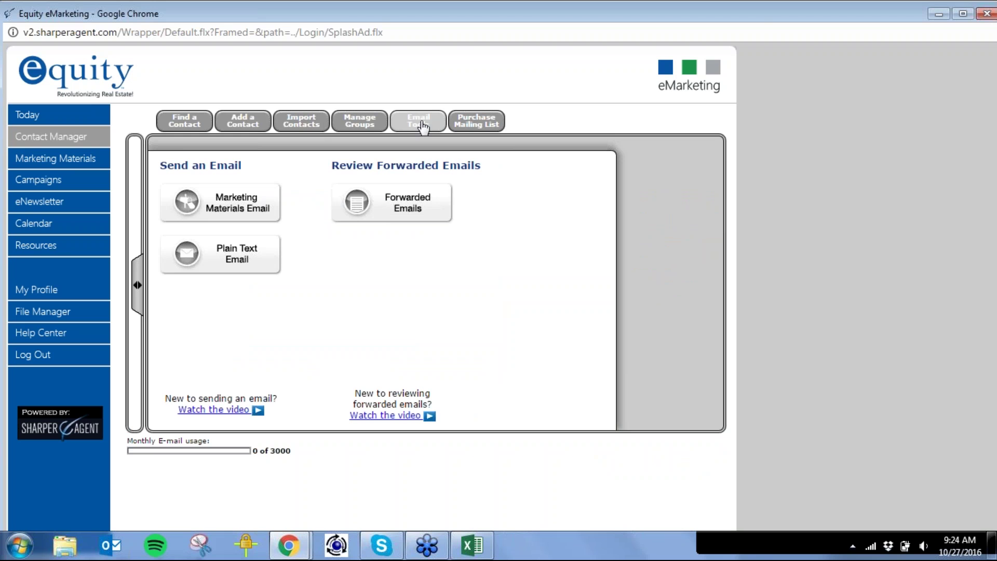
Step: Check the recipients of the forwarded 'this is interesting' email, then begin purchasing a mailing list
{"action": "left_click", "coordinate": [423, 216]}
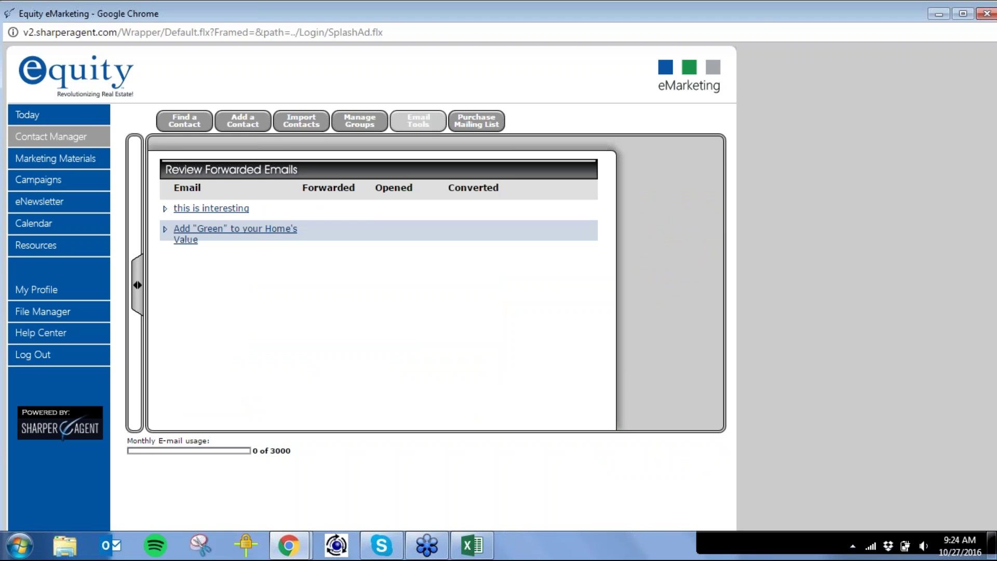
{"action": "left_click", "coordinate": [181, 209]}
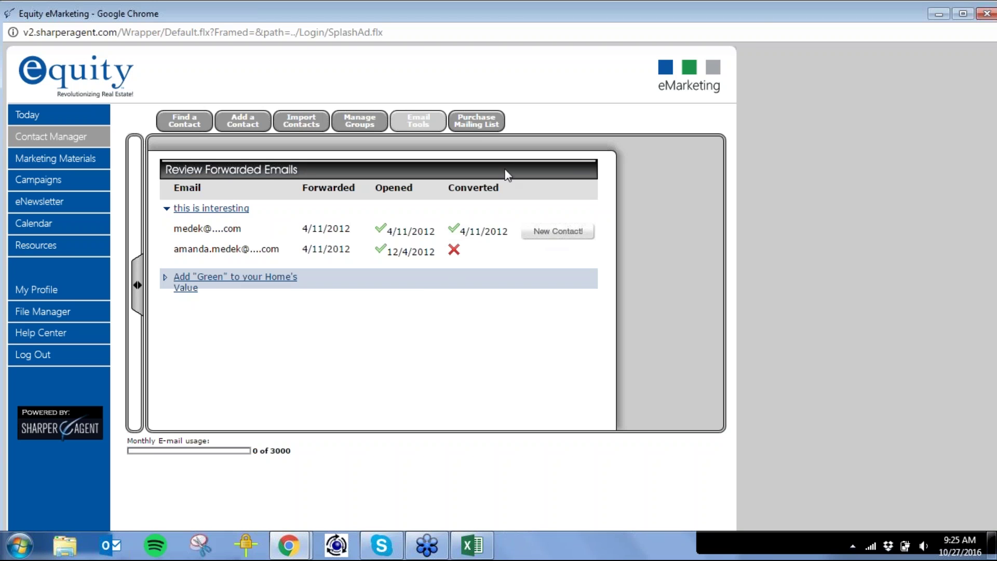
{"action": "left_click", "coordinate": [476, 121]}
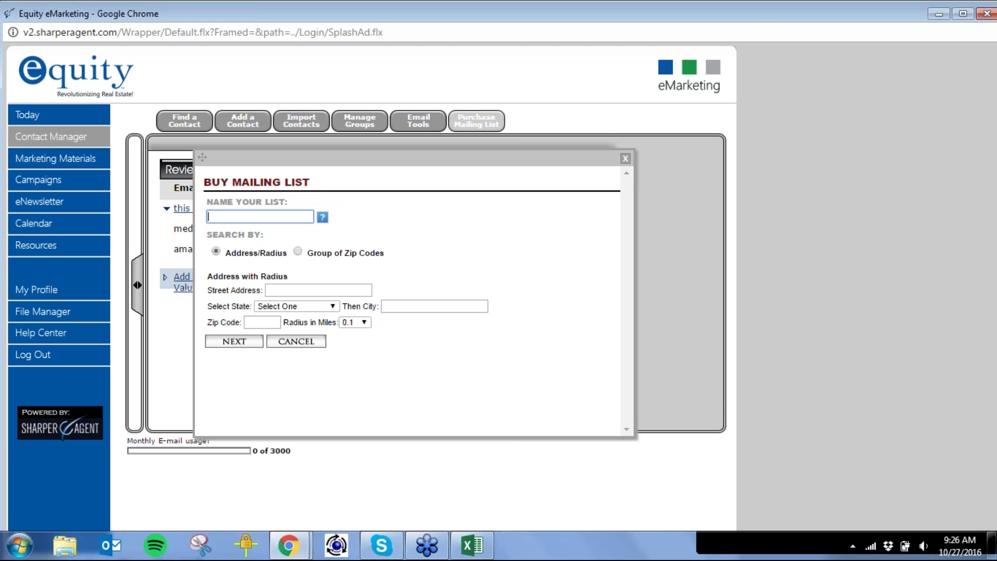
Step: Name the mailing list 'rent vs buy', keeping the 0.1-mile radius
{"action": "type", "text": "rent vs buy"}
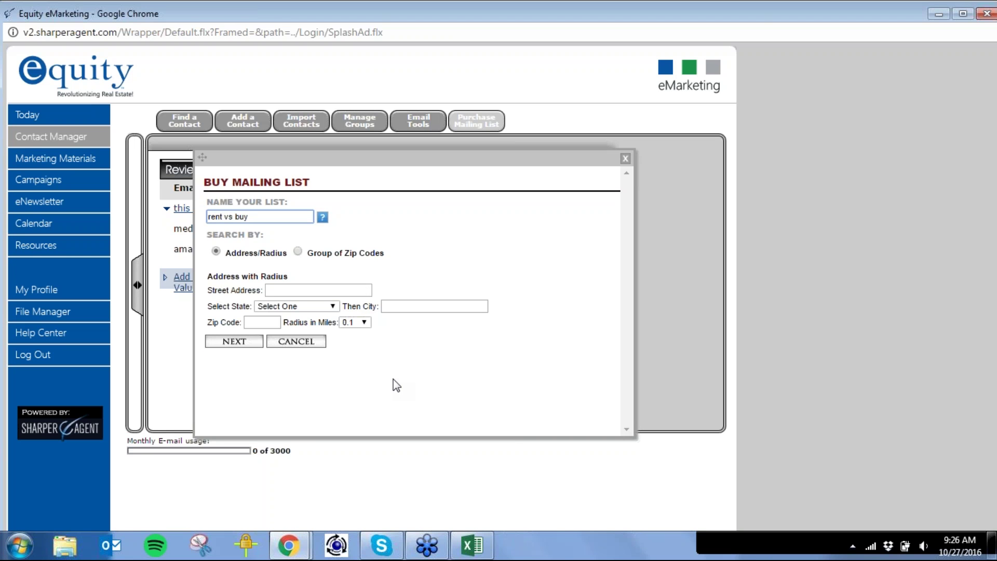
{"action": "left_click", "coordinate": [365, 322]}
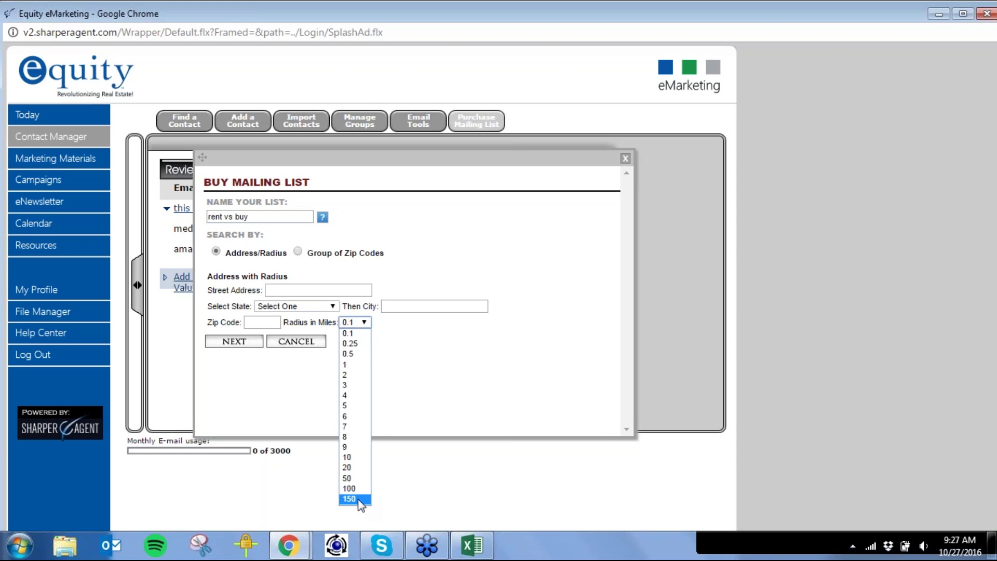
{"action": "left_click", "coordinate": [450, 371]}
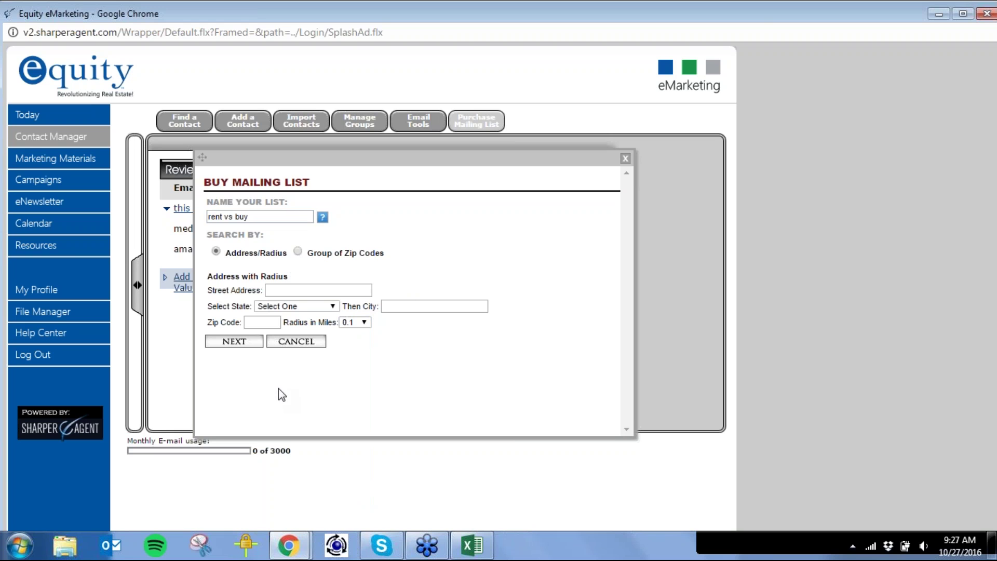
Step: Search by a group of zip codes with 80204 and continue to basic selections
{"action": "left_click", "coordinate": [297, 251]}
{"action": "left_click", "coordinate": [228, 290]}
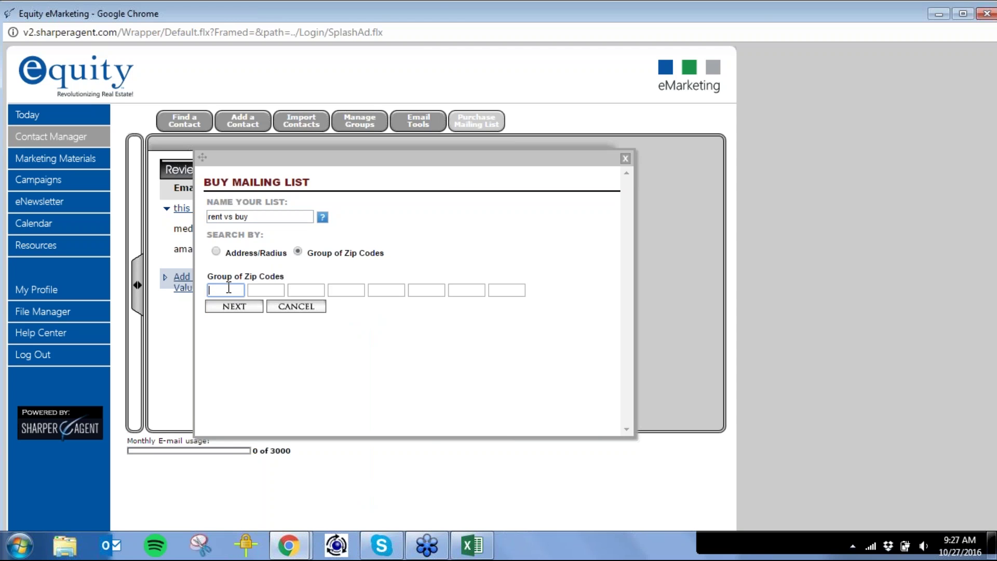
{"action": "type", "text": "80"}
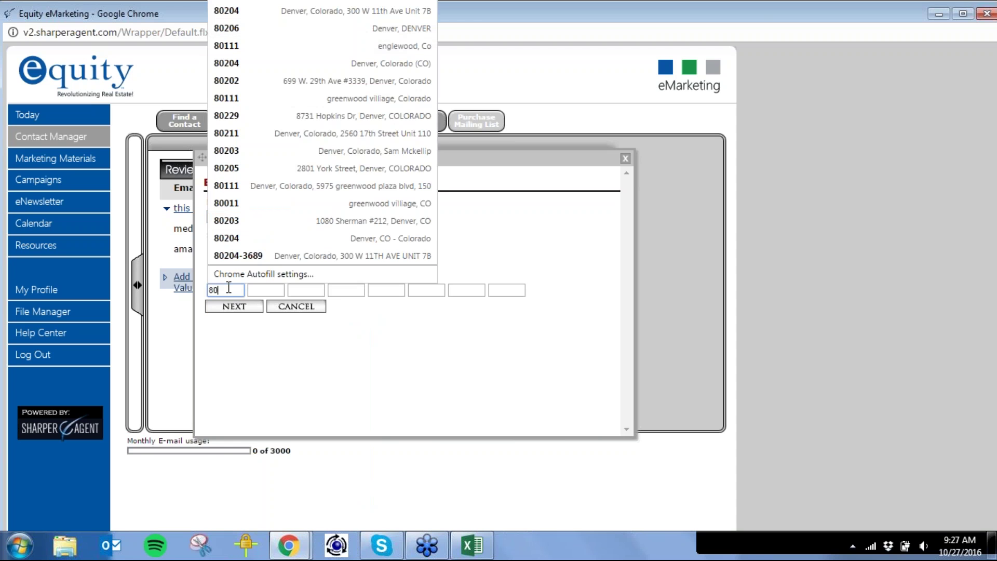
{"action": "type", "text": "20"}
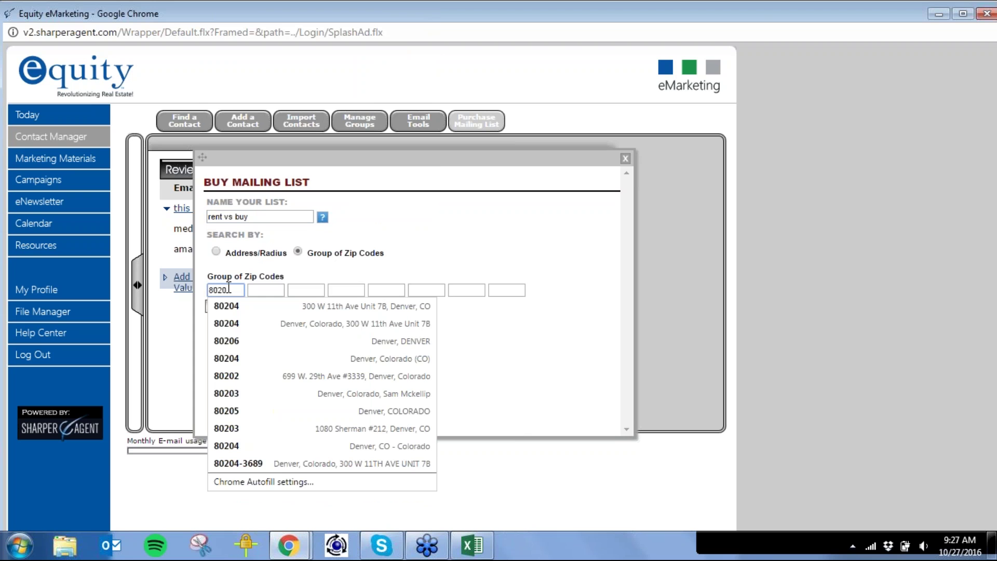
{"action": "type", "text": "4"}
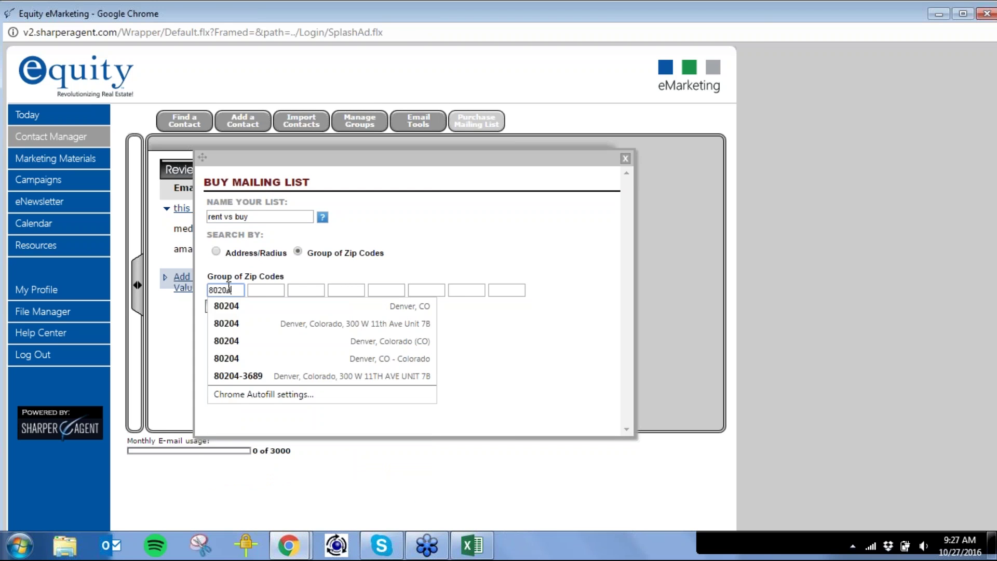
{"action": "triple_click", "coordinate": [343, 271]}
{"action": "left_click", "coordinate": [351, 268]}
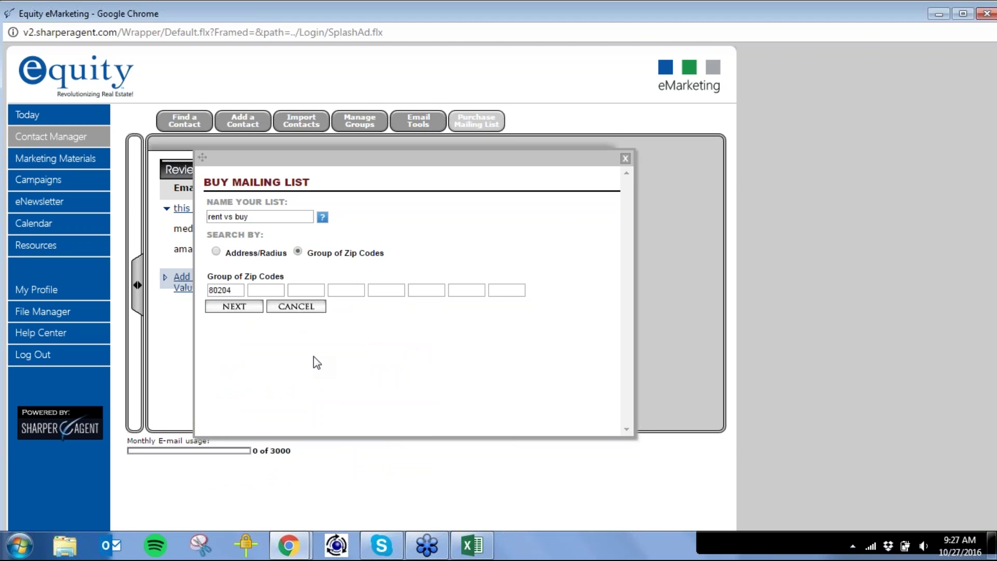
{"action": "left_click", "coordinate": [241, 311]}
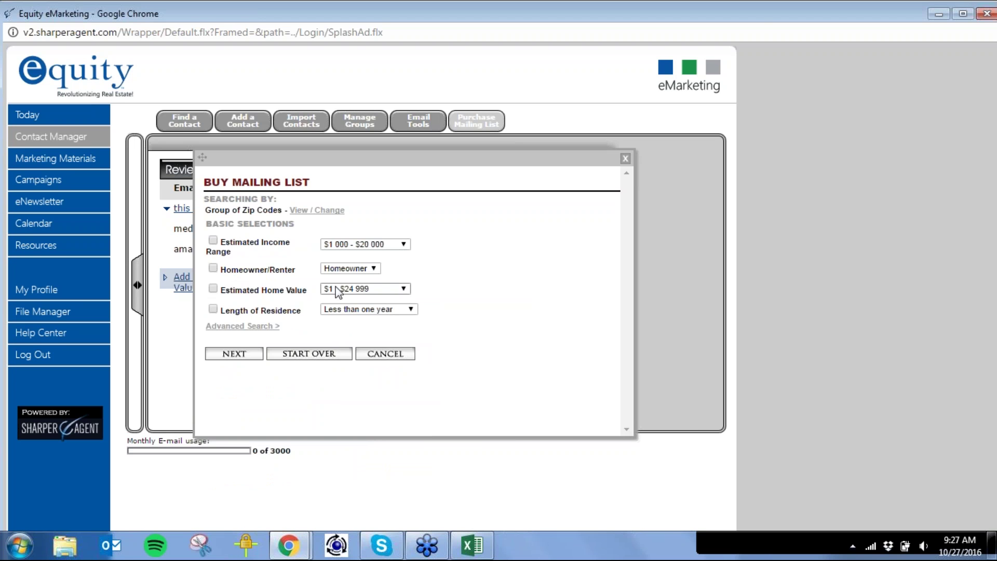
Step: Target renters with an estimated income range of $60 000 - $69 999
{"action": "left_click", "coordinate": [369, 267]}
{"action": "left_click", "coordinate": [363, 290]}
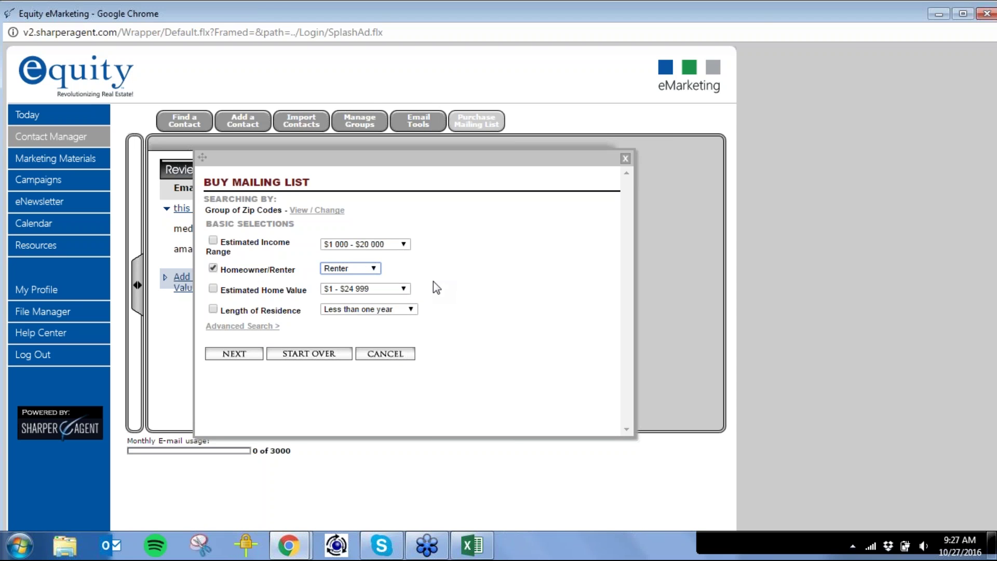
{"action": "left_click", "coordinate": [403, 244]}
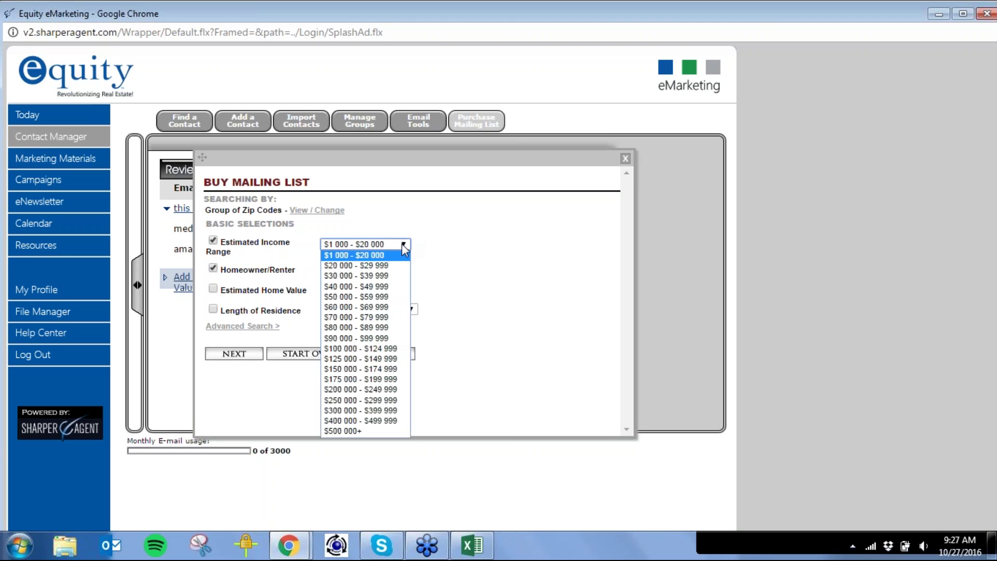
{"action": "left_click", "coordinate": [405, 307]}
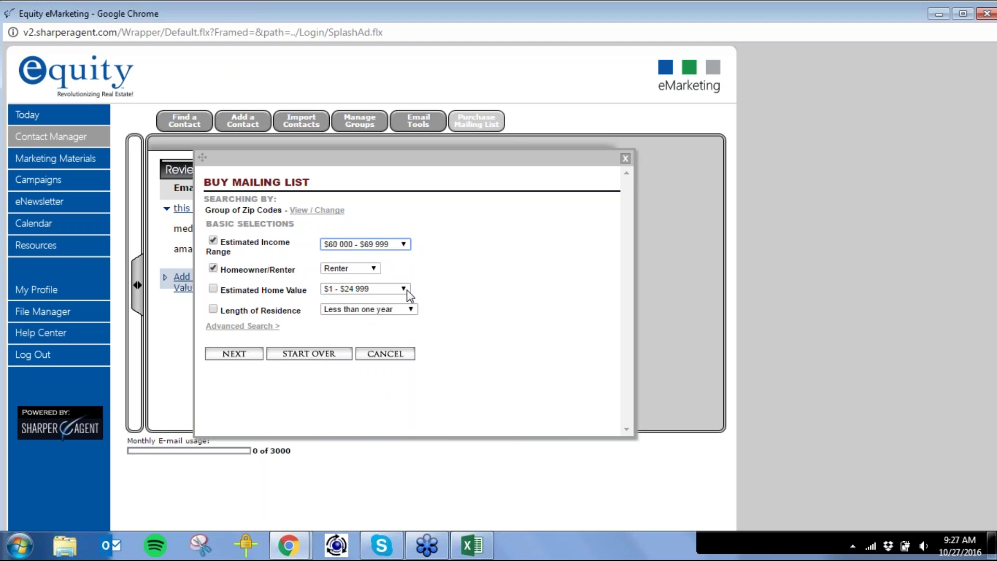
{"action": "left_click", "coordinate": [482, 298]}
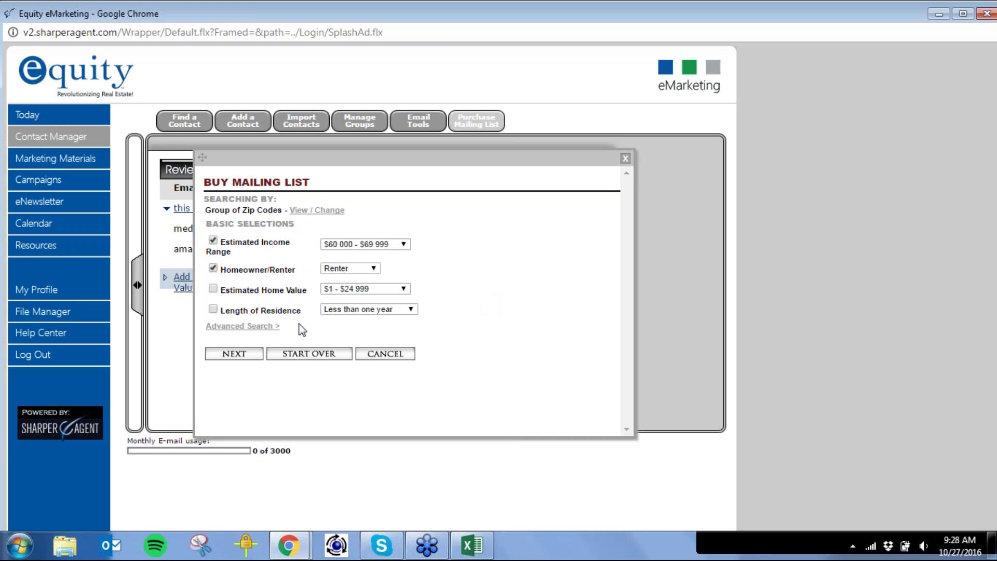
Step: Review the advanced criteria, leave LifeStyle Data unchecked, and run the search for 71 results
{"action": "left_click", "coordinate": [242, 326]}
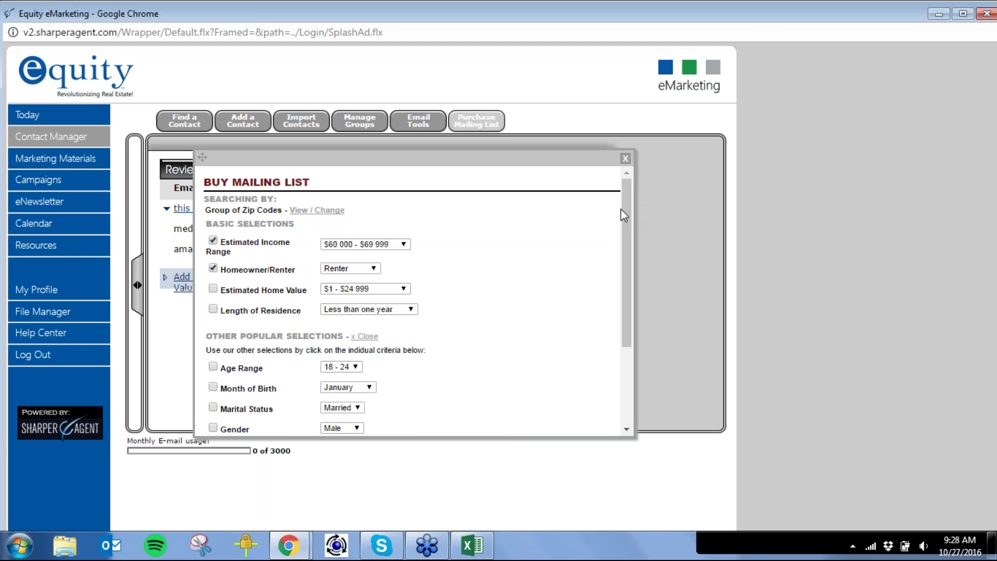
{"action": "left_click_drag", "start_coordinate": [624, 207], "coordinate": [628, 306]}
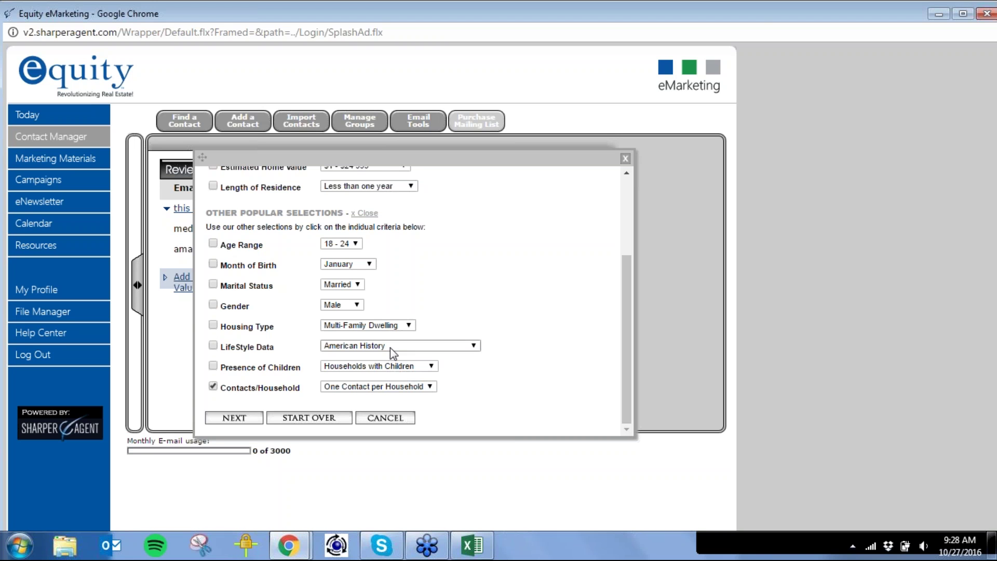
{"action": "left_click", "coordinate": [474, 346]}
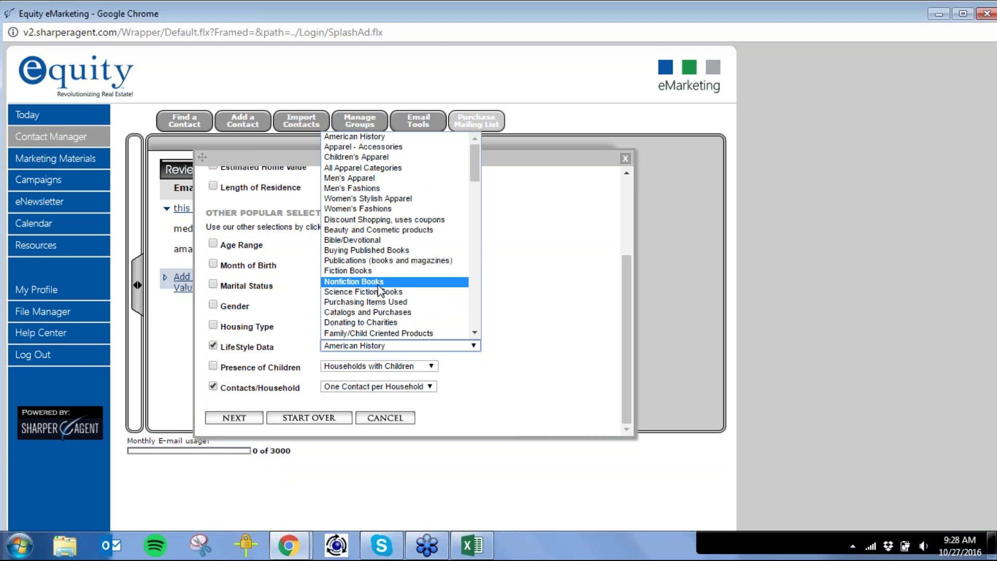
{"action": "key", "text": "Escape"}
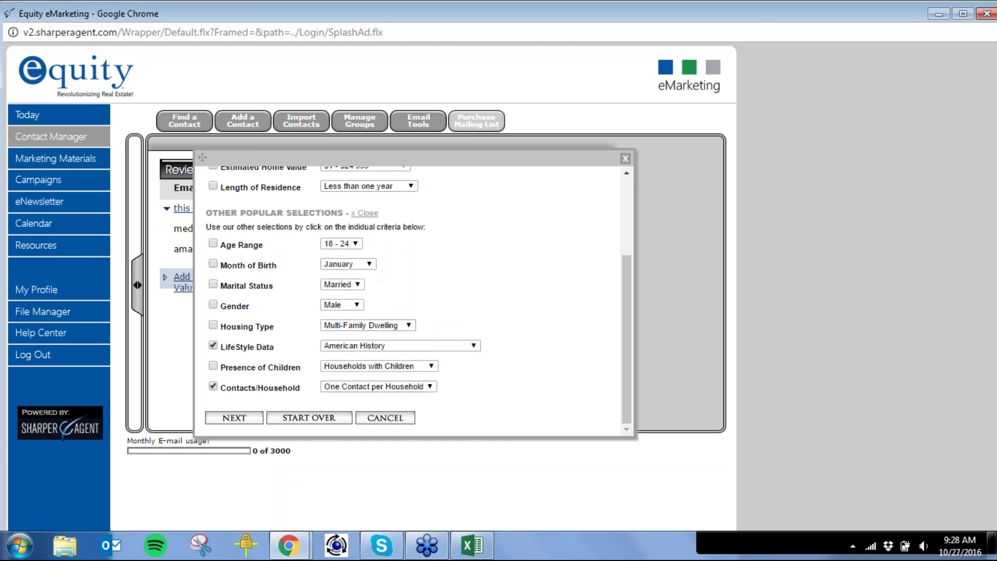
{"action": "left_click", "coordinate": [213, 345]}
{"action": "left_click", "coordinate": [237, 420]}
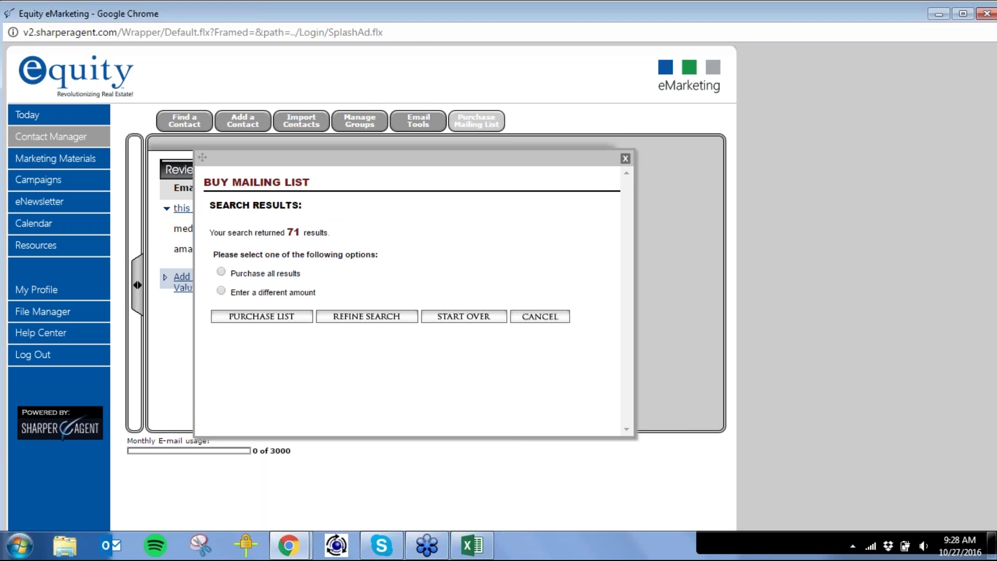
Step: Close the Buy Mailing List dialog and go to Marketing Materials in the left navigation
{"action": "left_click", "coordinate": [625, 158]}
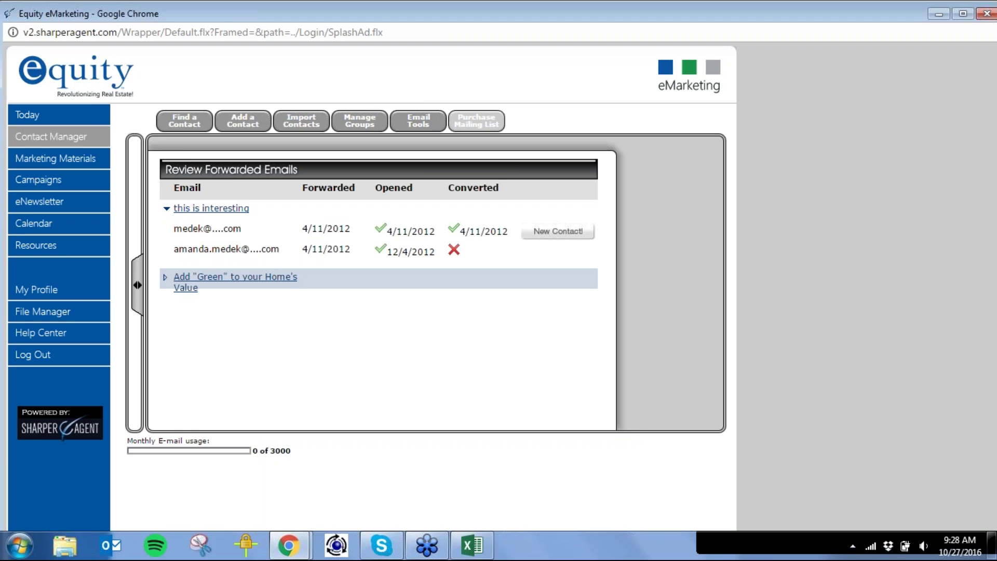
{"action": "left_click", "coordinate": [75, 164]}
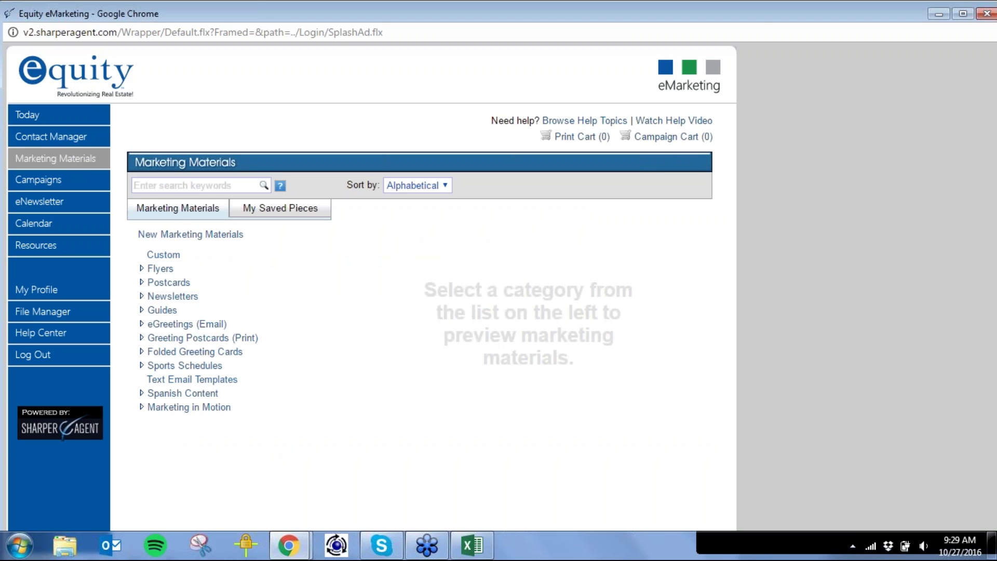
Step: Browse the Custom materials and the Postcards subcategories: Announcements, Stay in Touch, Farming / Targeted Marketing
{"action": "left_click", "coordinate": [167, 257]}
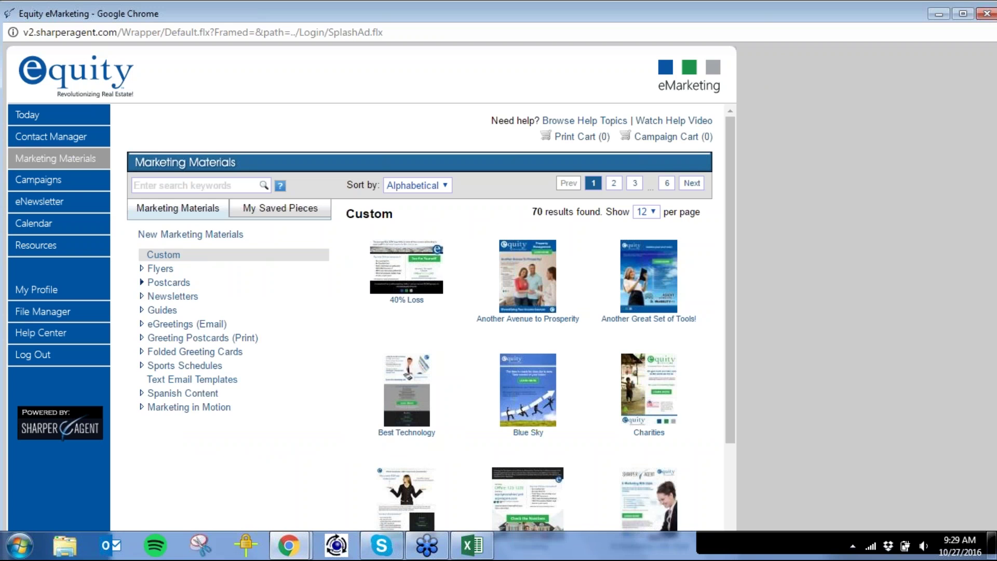
{"action": "left_click", "coordinate": [143, 283]}
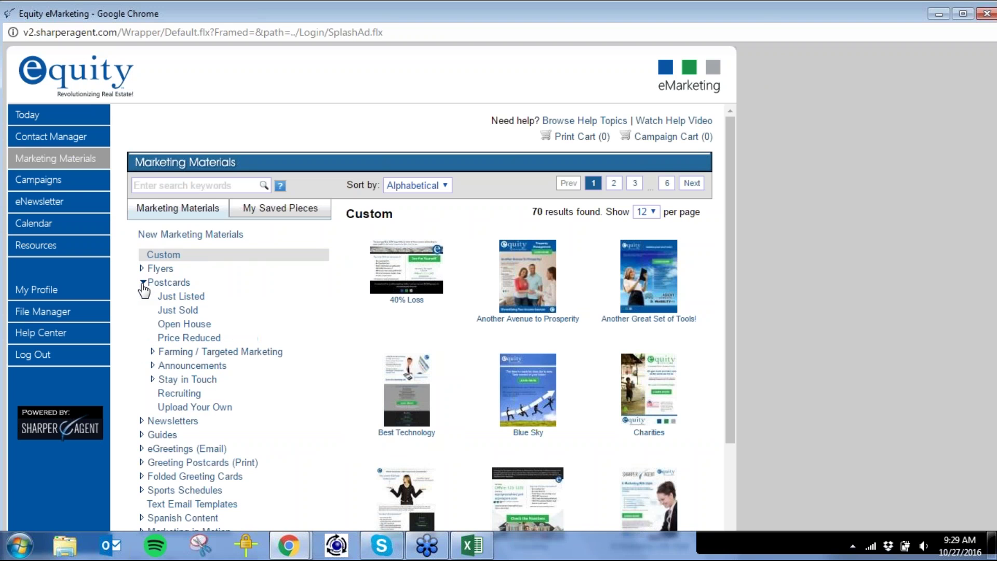
{"action": "left_click", "coordinate": [153, 366]}
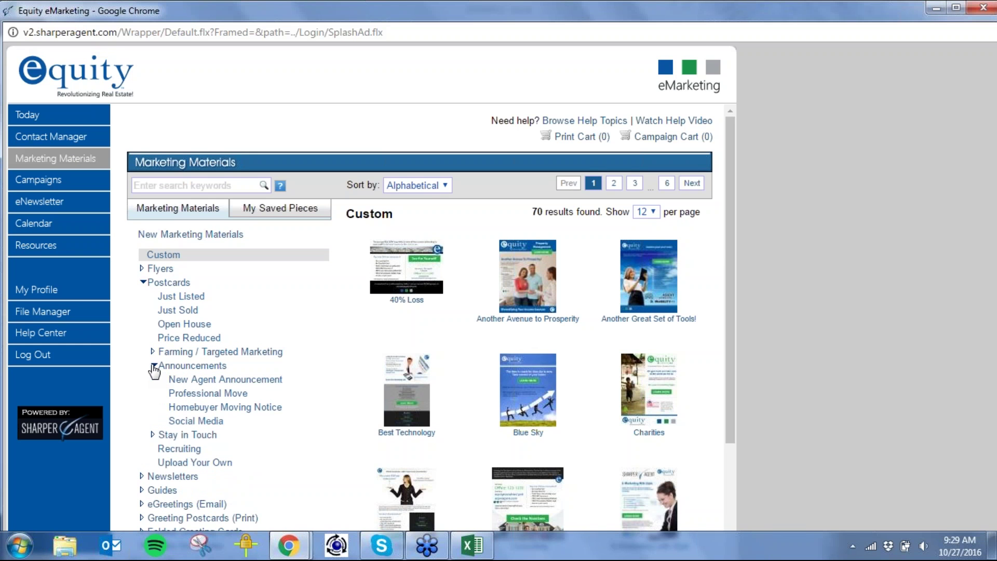
{"action": "left_click", "coordinate": [153, 366]}
{"action": "left_click", "coordinate": [153, 380]}
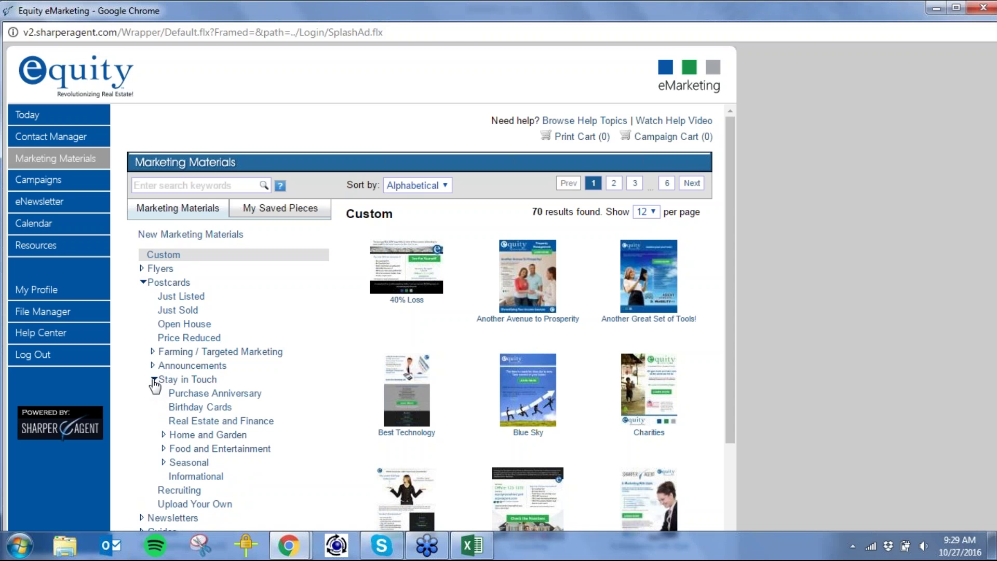
{"action": "left_click", "coordinate": [154, 380]}
{"action": "left_click", "coordinate": [153, 352]}
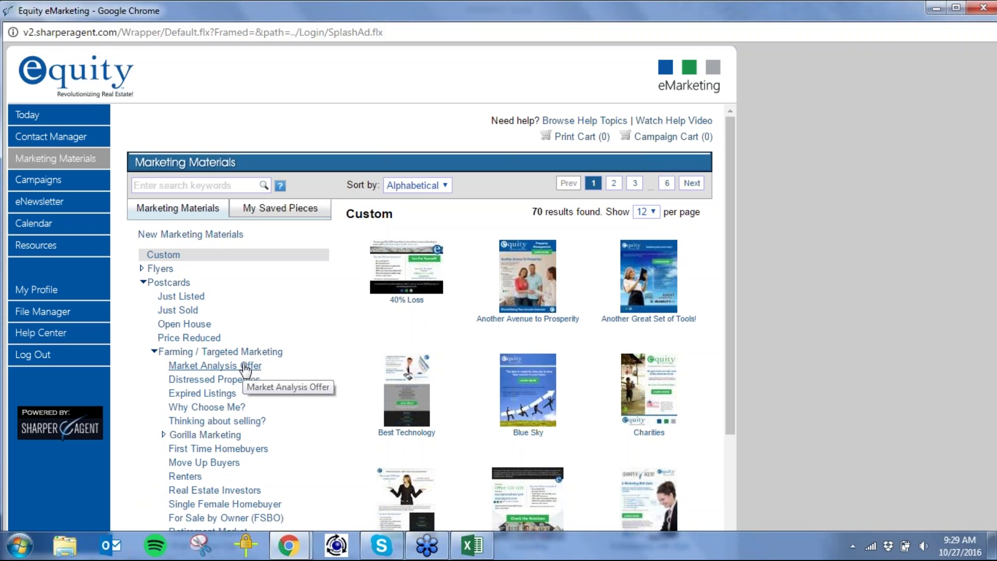
{"action": "left_click", "coordinate": [154, 352]}
Step: Open the Apex - Bisque [Jumbo] Just Listed postcard with Create/Edit
{"action": "left_click", "coordinate": [184, 297]}
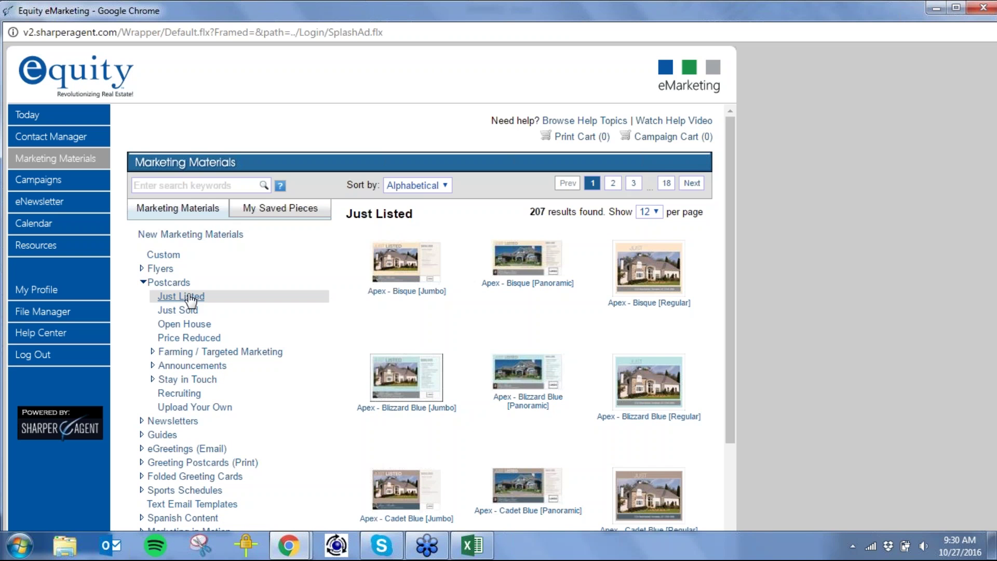
{"action": "left_click", "coordinate": [423, 290]}
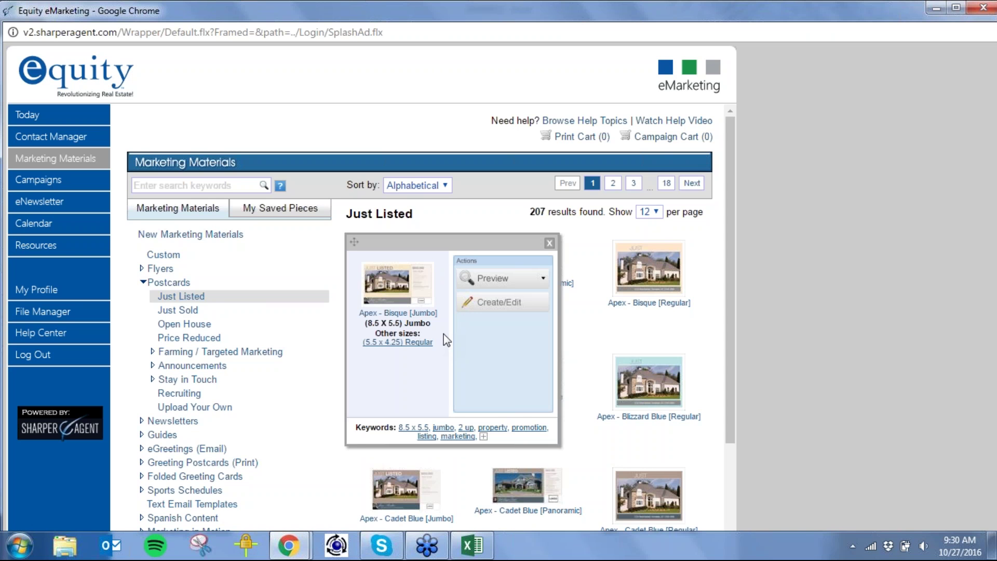
{"action": "left_click", "coordinate": [499, 302]}
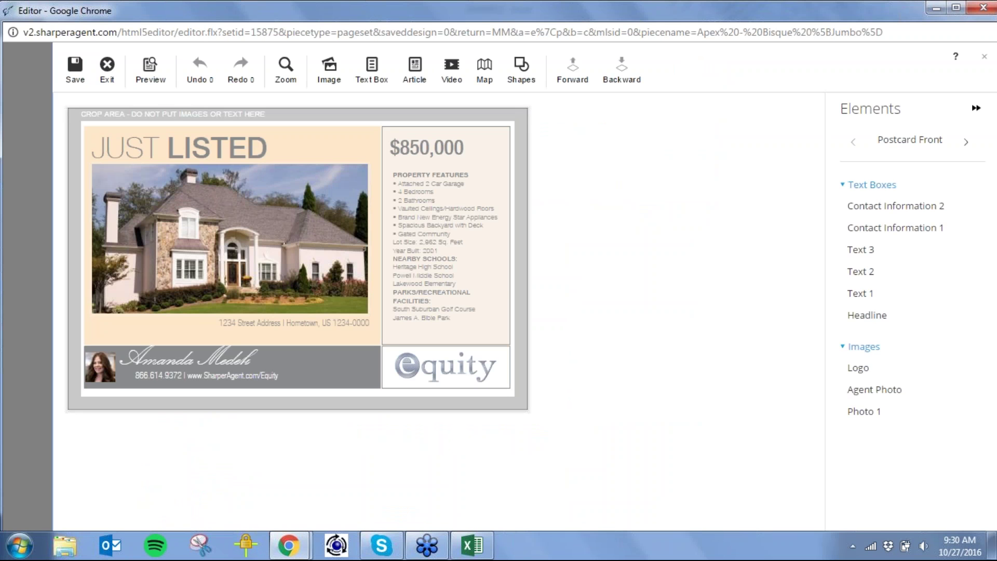
{"action": "left_click", "coordinate": [193, 291]}
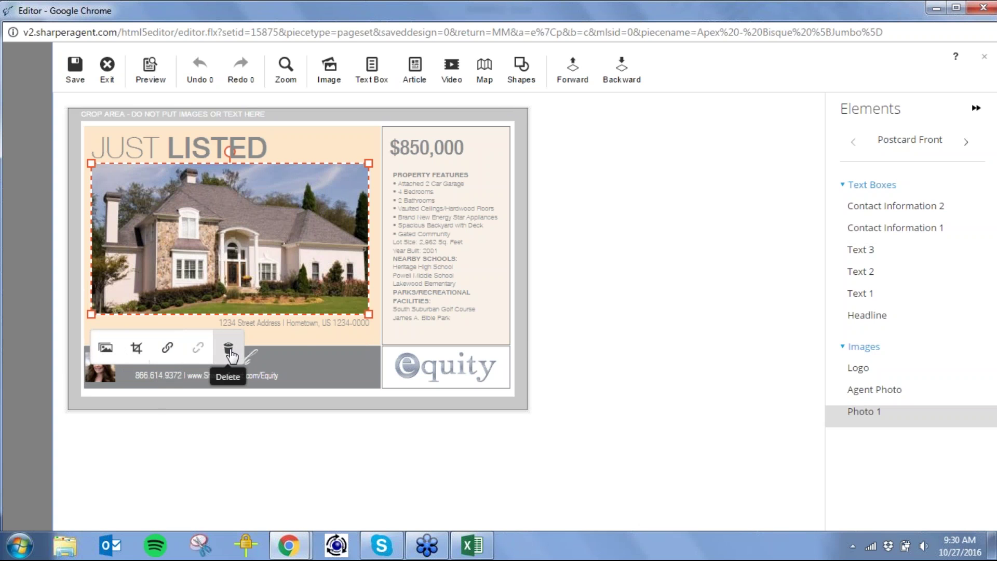
{"action": "double_click", "coordinate": [463, 263]}
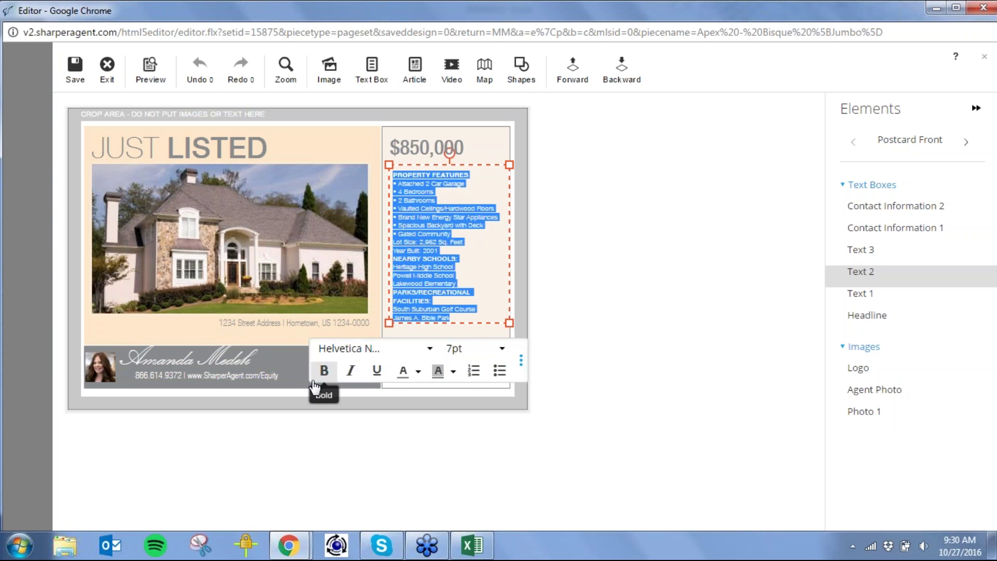
{"action": "left_click", "coordinate": [522, 362]}
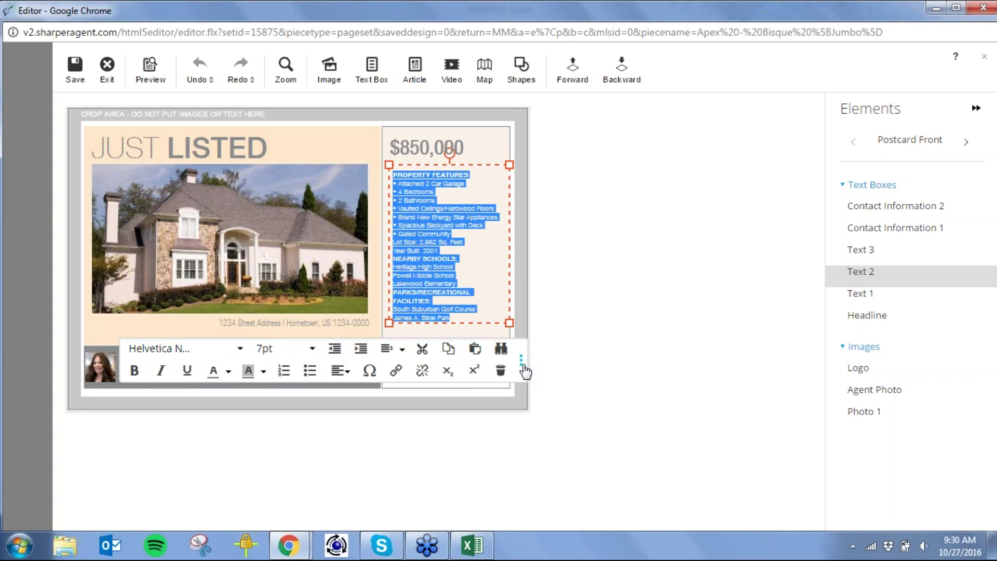
{"action": "left_click", "coordinate": [521, 362]}
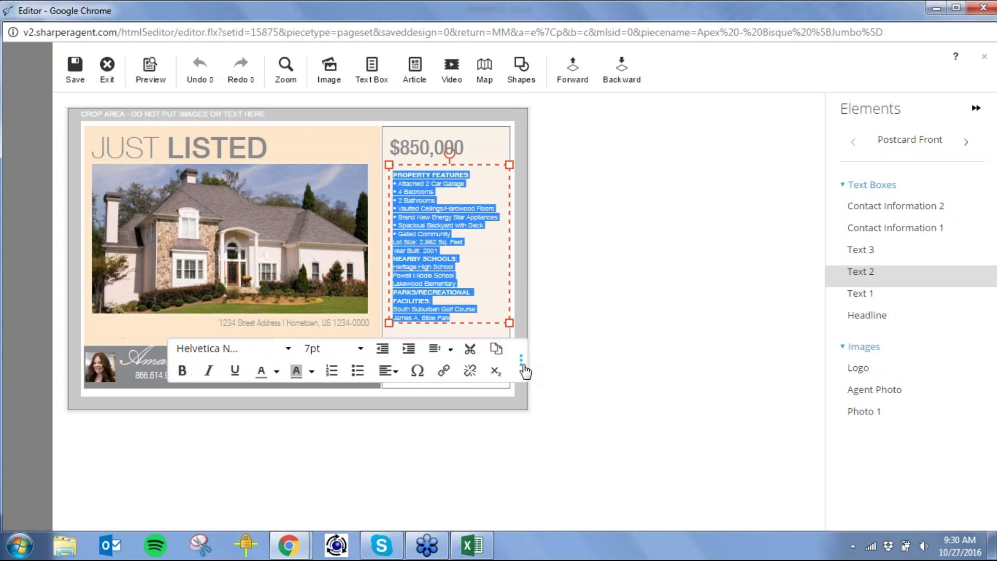
{"action": "left_click", "coordinate": [532, 408]}
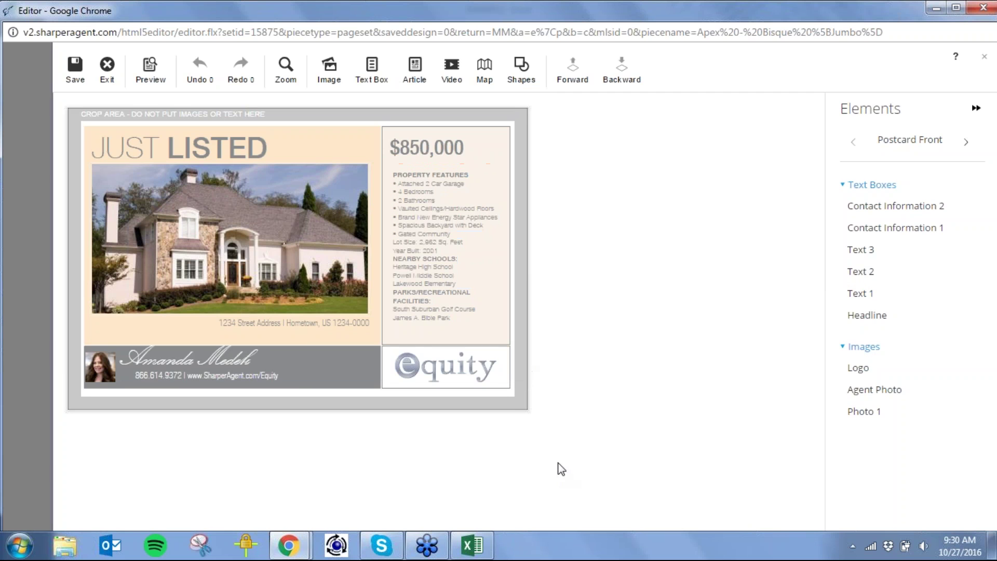
{"action": "left_click", "coordinate": [217, 347]}
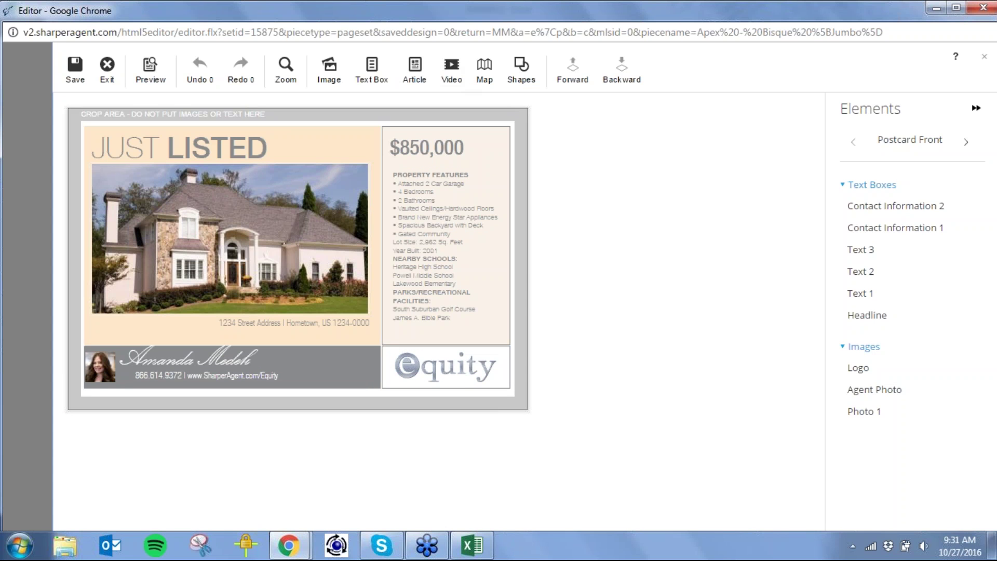
Step: Add a square shape and stretch it over the postcard's left photo panel
{"action": "left_click", "coordinate": [518, 67]}
{"action": "left_click", "coordinate": [525, 127]}
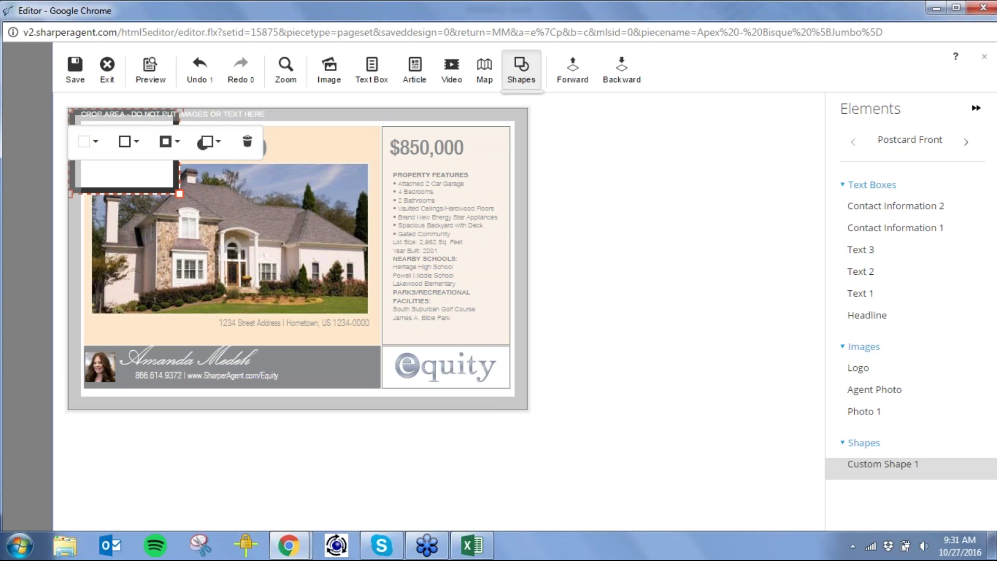
{"action": "left_click_drag", "start_coordinate": [192, 192], "coordinate": [138, 132]}
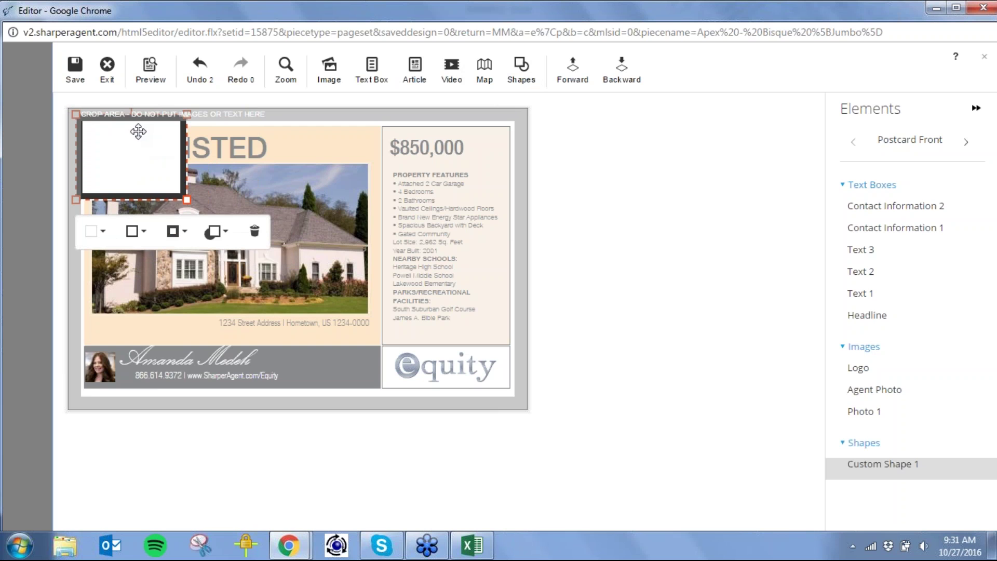
{"action": "left_click_drag", "start_coordinate": [188, 200], "coordinate": [386, 338]}
Step: Send the square back five layers behind the headline, address and house photo, then deselect
{"action": "left_click", "coordinate": [625, 75]}
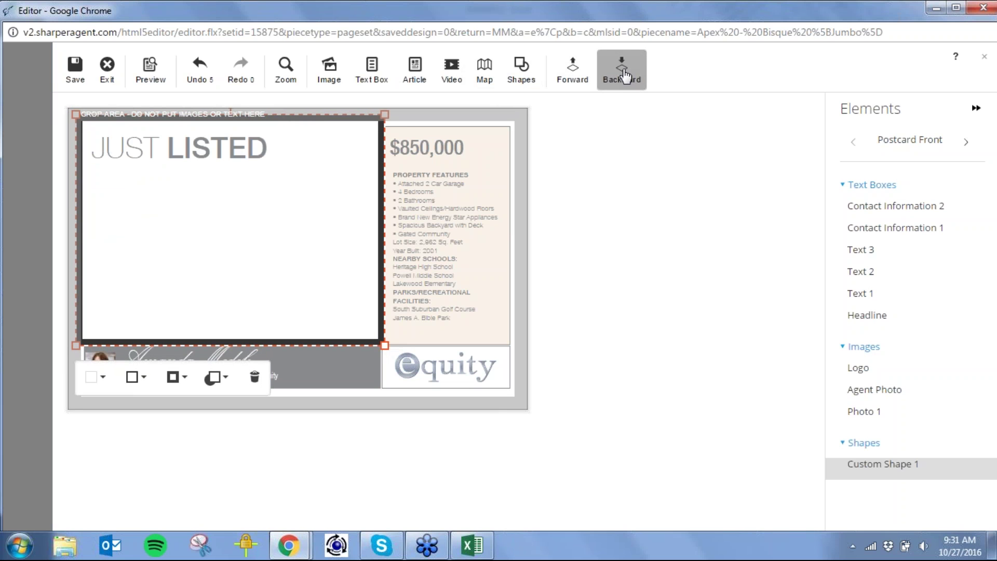
{"action": "left_click", "coordinate": [625, 75]}
{"action": "left_click", "coordinate": [624, 75]}
{"action": "left_click", "coordinate": [625, 75]}
{"action": "left_click", "coordinate": [625, 75]}
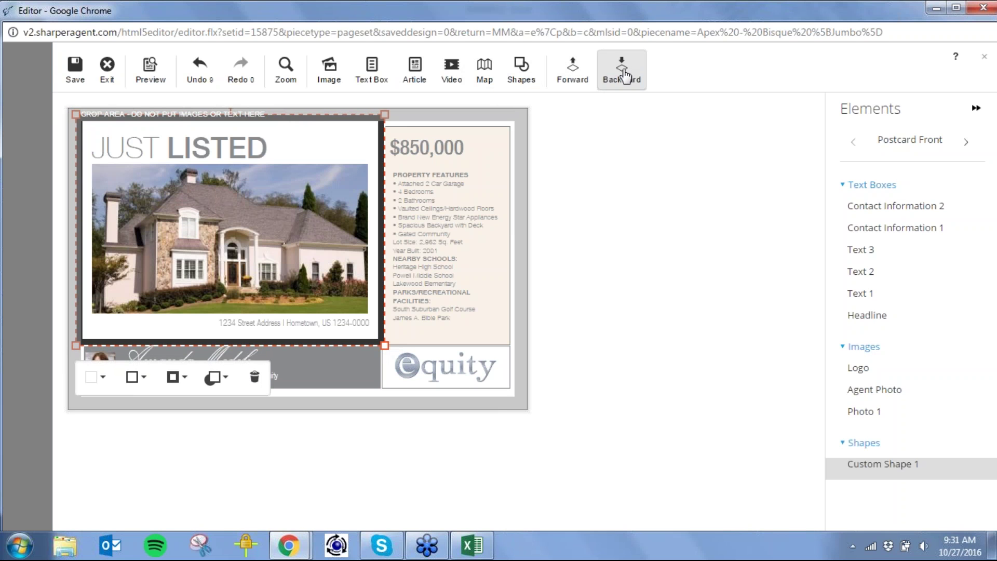
{"action": "key", "text": "Escape"}
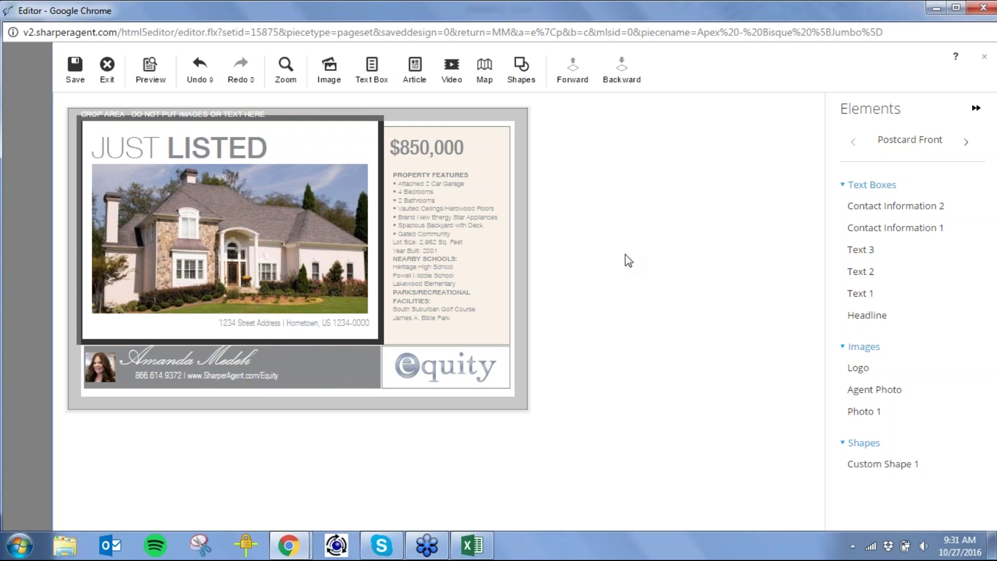
{"action": "left_click", "coordinate": [485, 67]}
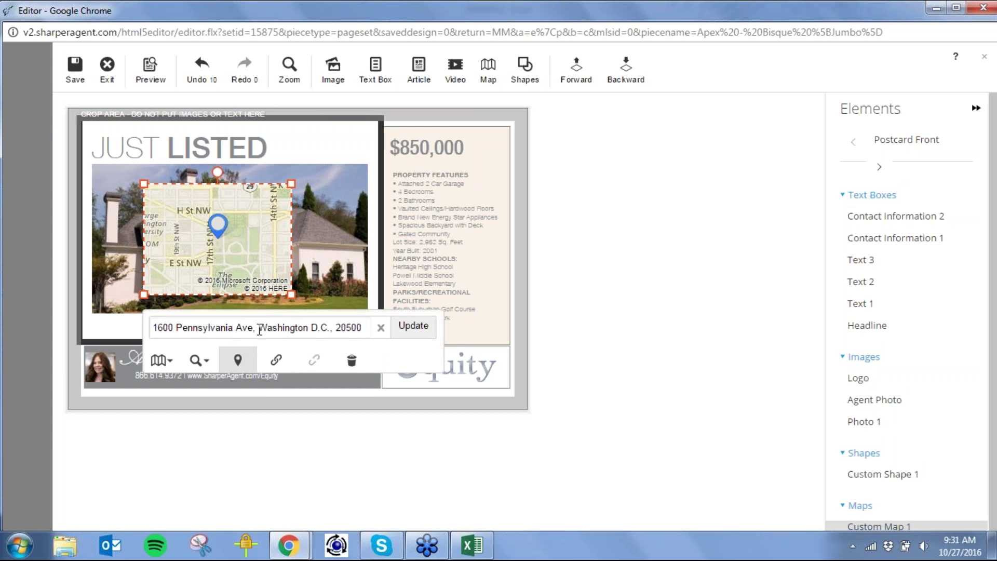
{"action": "left_click_drag", "start_coordinate": [227, 250], "coordinate": [457, 243]}
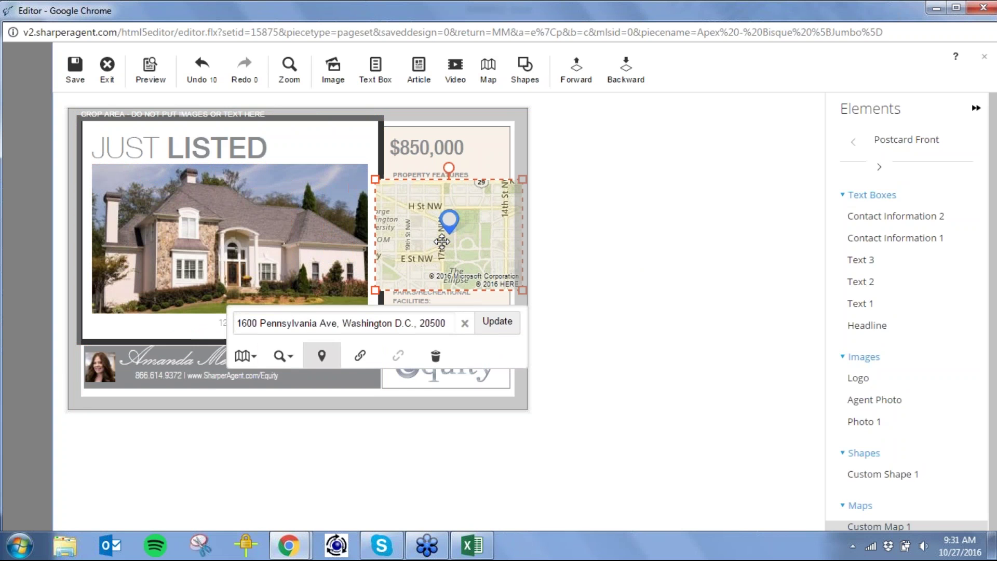
{"action": "left_click", "coordinate": [244, 353]}
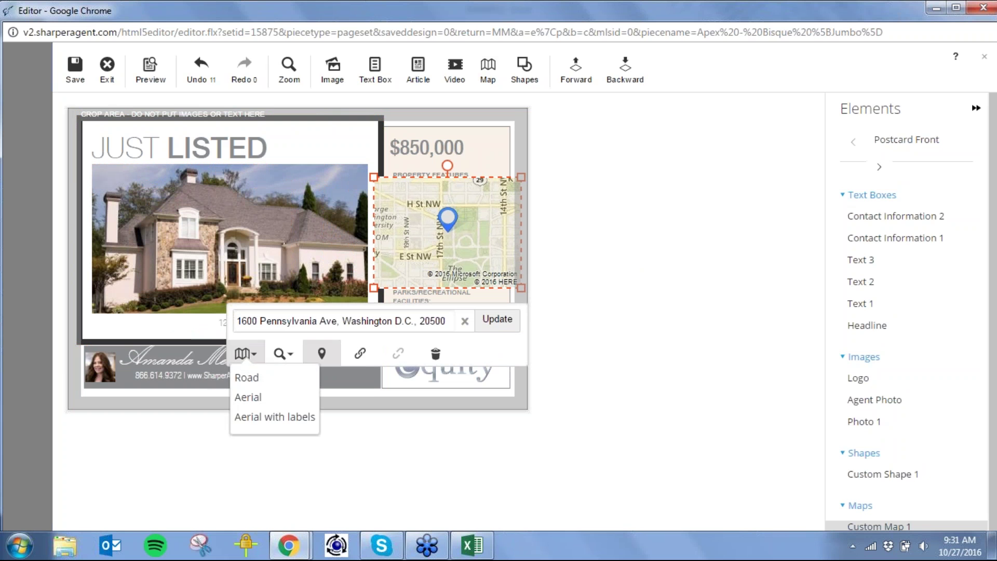
{"action": "left_click", "coordinate": [257, 400]}
{"action": "left_click", "coordinate": [292, 357]}
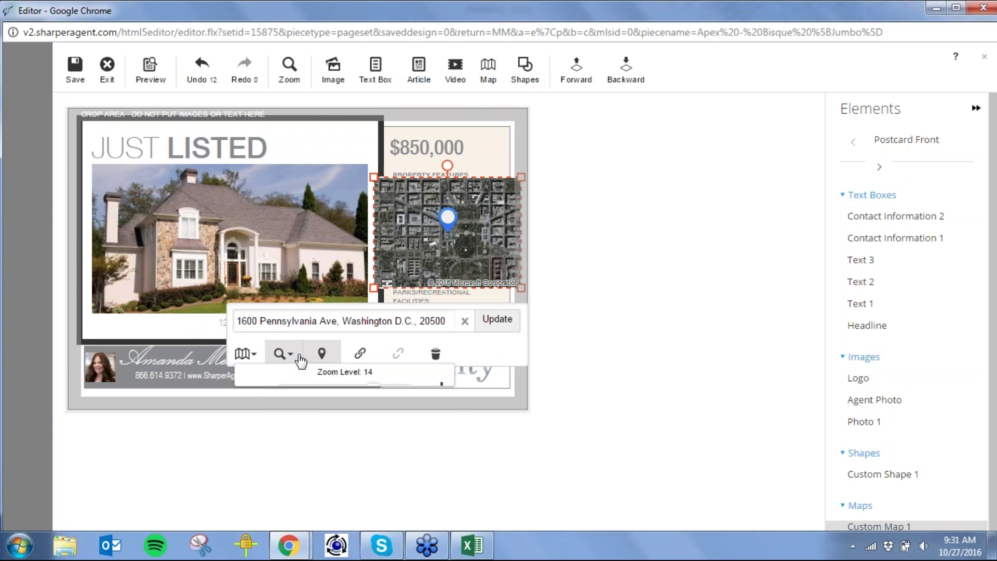
{"action": "left_click_drag", "start_coordinate": [372, 394], "coordinate": [385, 396]}
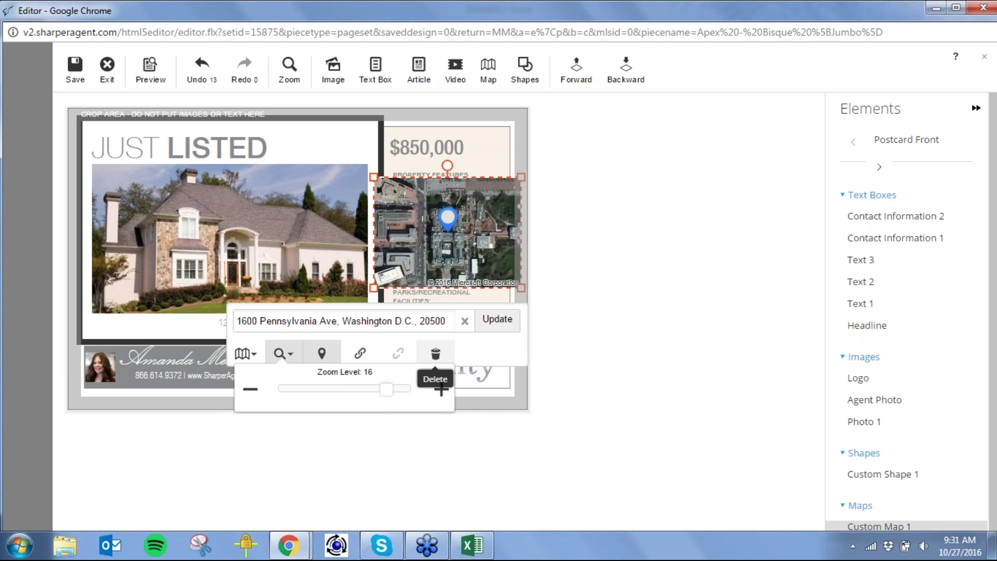
{"action": "left_click", "coordinate": [436, 355]}
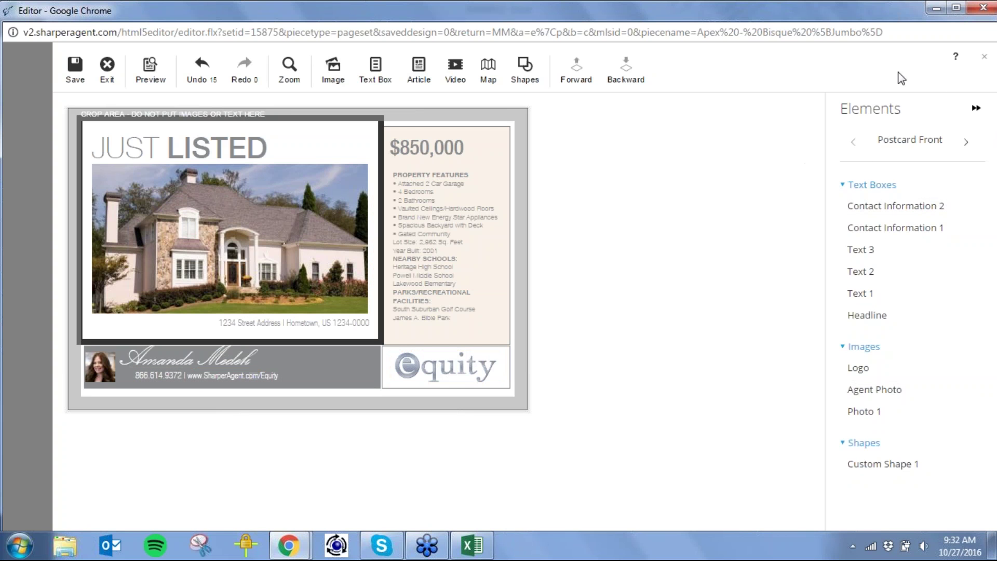
Step: Advance past Postcard Back to Email Footer and widen the Call to Action box to one line
{"action": "left_click", "coordinate": [966, 148]}
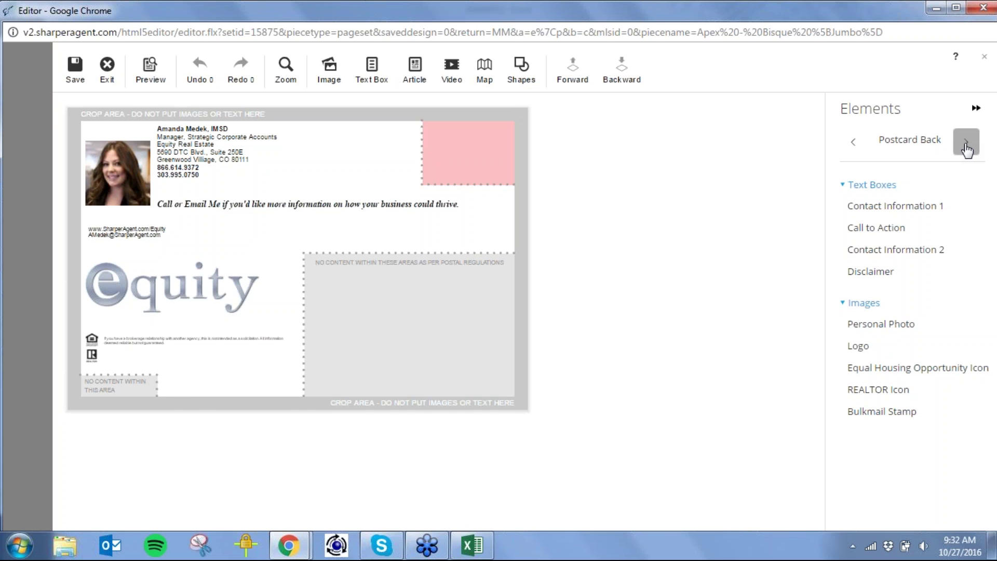
{"action": "left_click", "coordinate": [967, 146]}
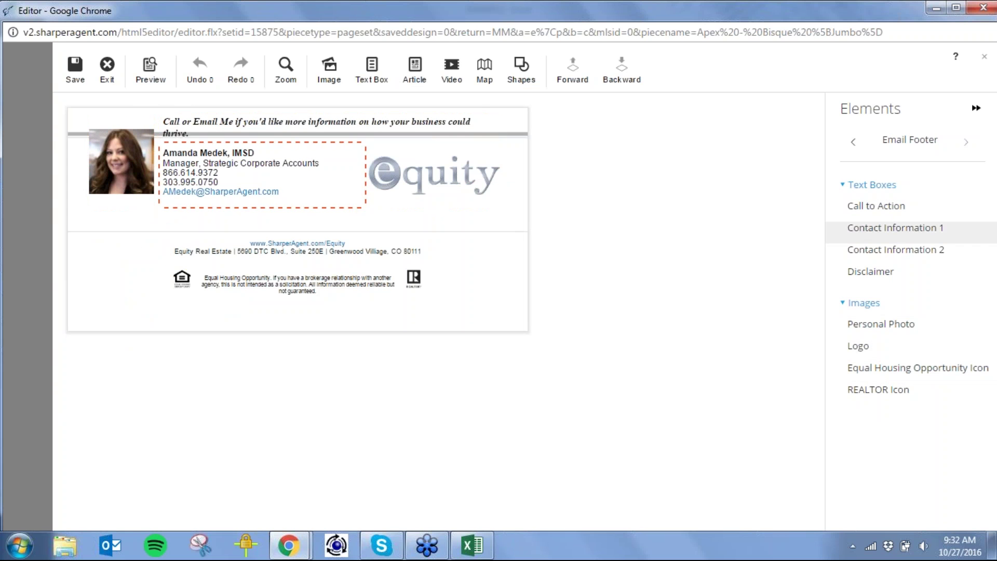
{"action": "left_click", "coordinate": [209, 129]}
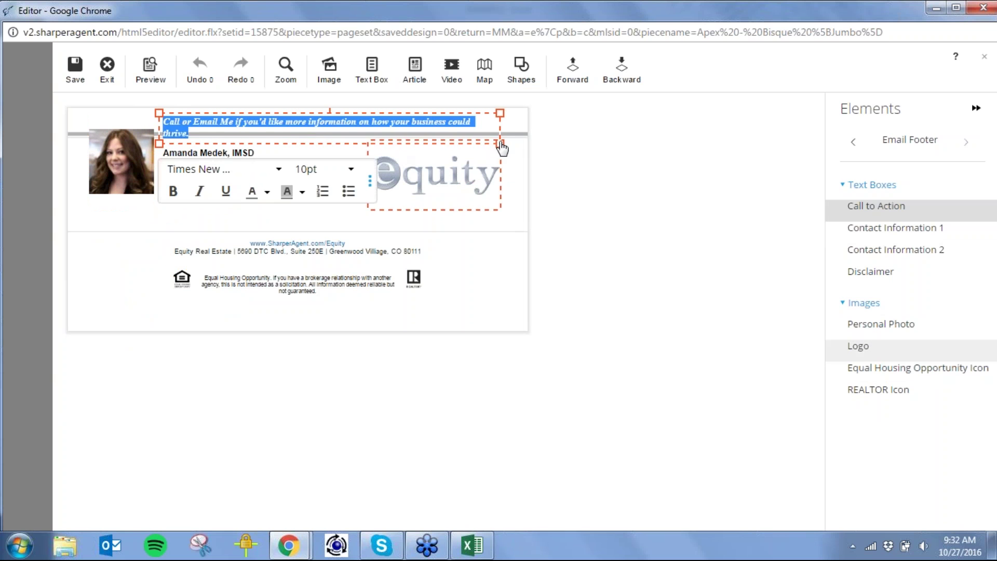
{"action": "left_click_drag", "start_coordinate": [500, 144], "coordinate": [526, 145]}
{"action": "left_click", "coordinate": [567, 184]}
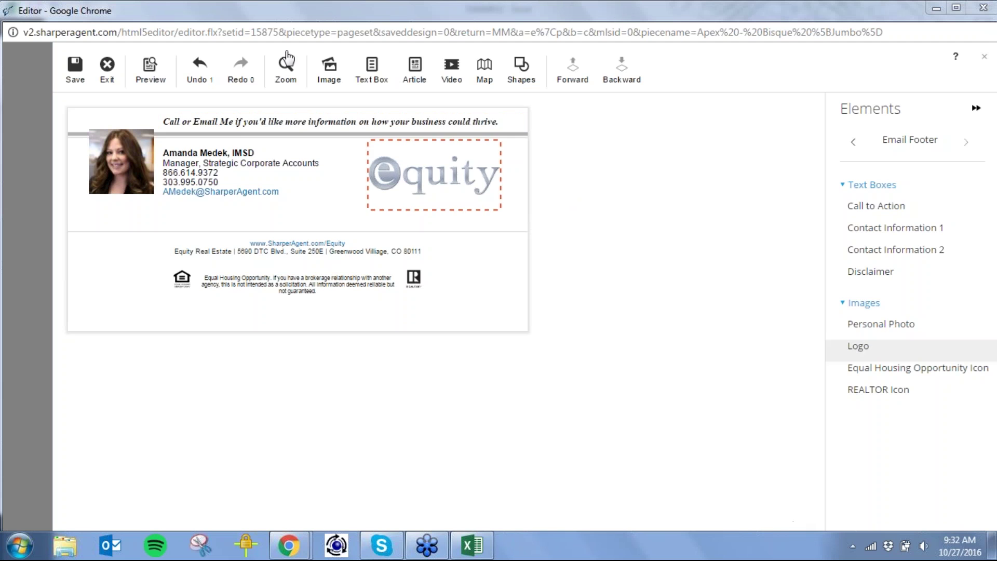
Step: Exit the design editor with Don't Save, discarding the postcard changes
{"action": "left_click", "coordinate": [105, 64]}
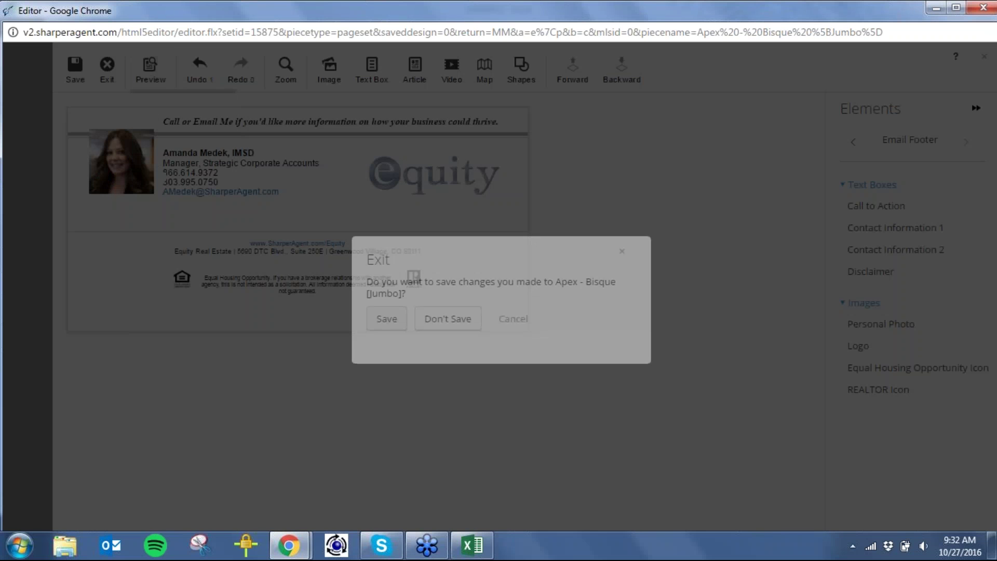
{"action": "left_click", "coordinate": [439, 330]}
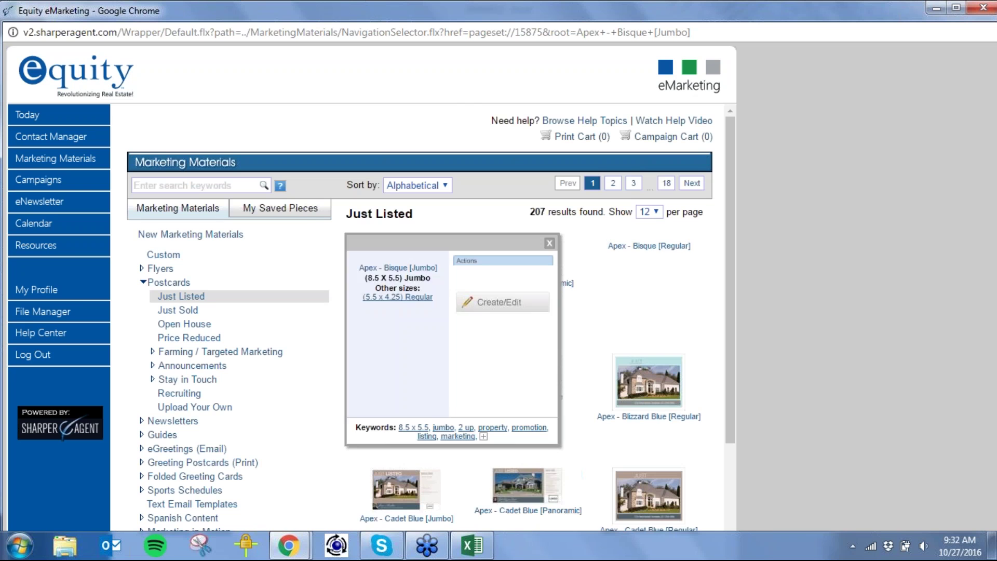
Step: List the saved Postcards under My Saved Pieces and inspect the 123 main new construct postcard
{"action": "left_click", "coordinate": [550, 244]}
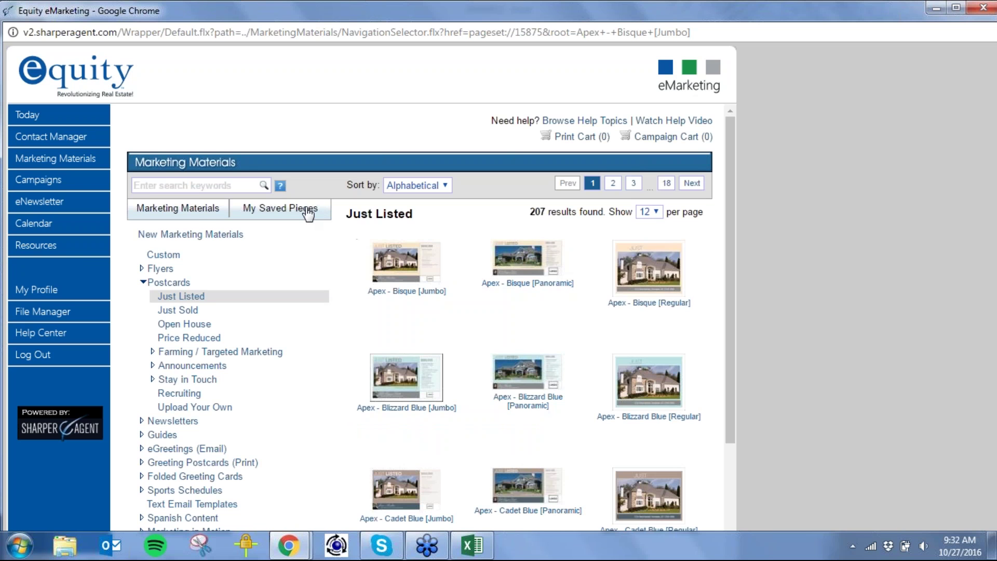
{"action": "left_click", "coordinate": [307, 211]}
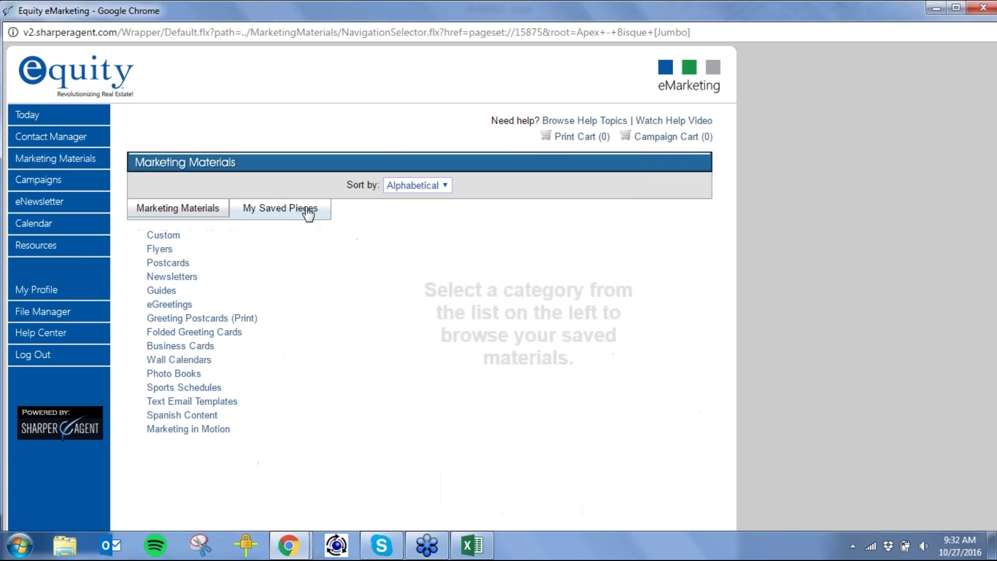
{"action": "left_click", "coordinate": [172, 263]}
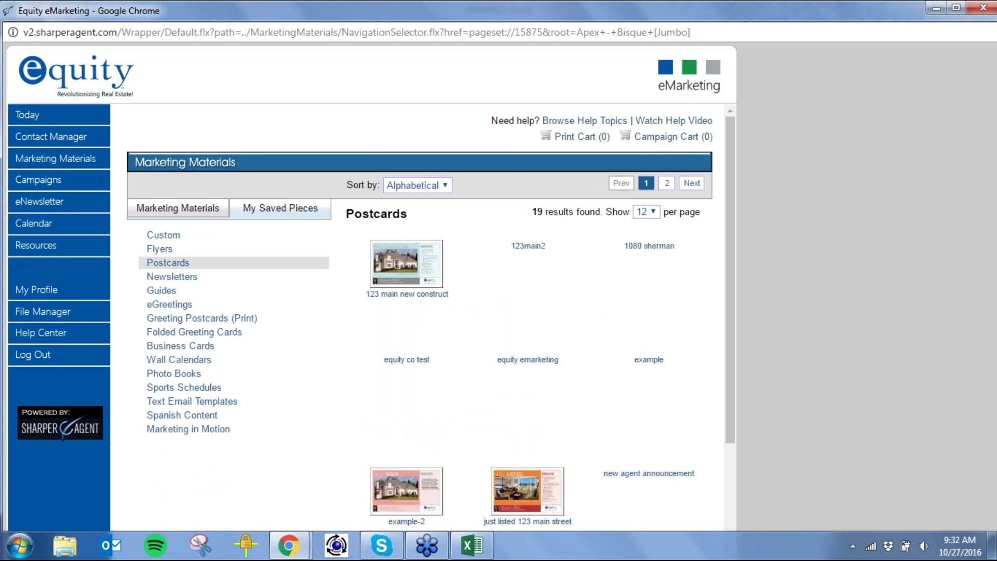
{"action": "left_click", "coordinate": [414, 291]}
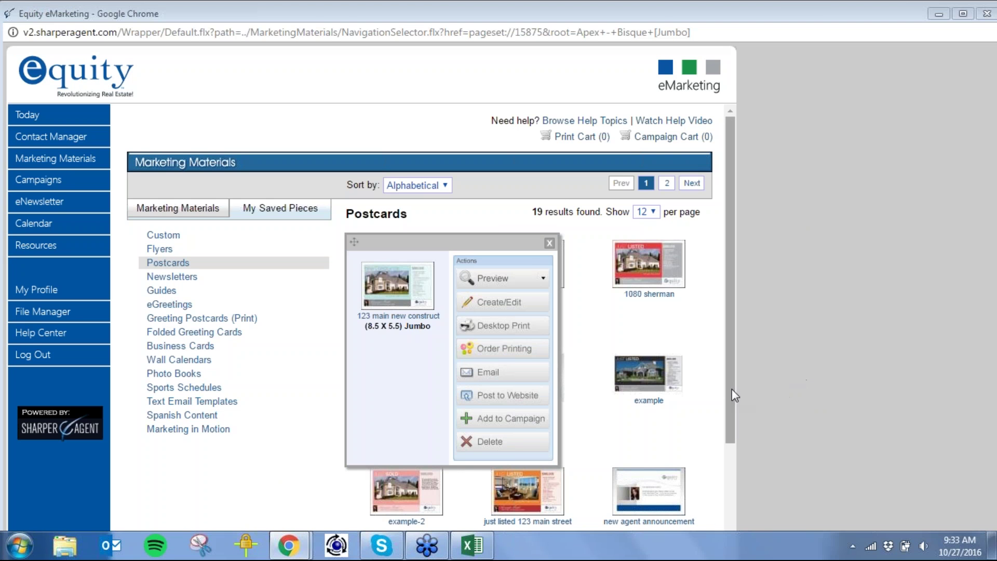
{"action": "left_click", "coordinate": [549, 243]}
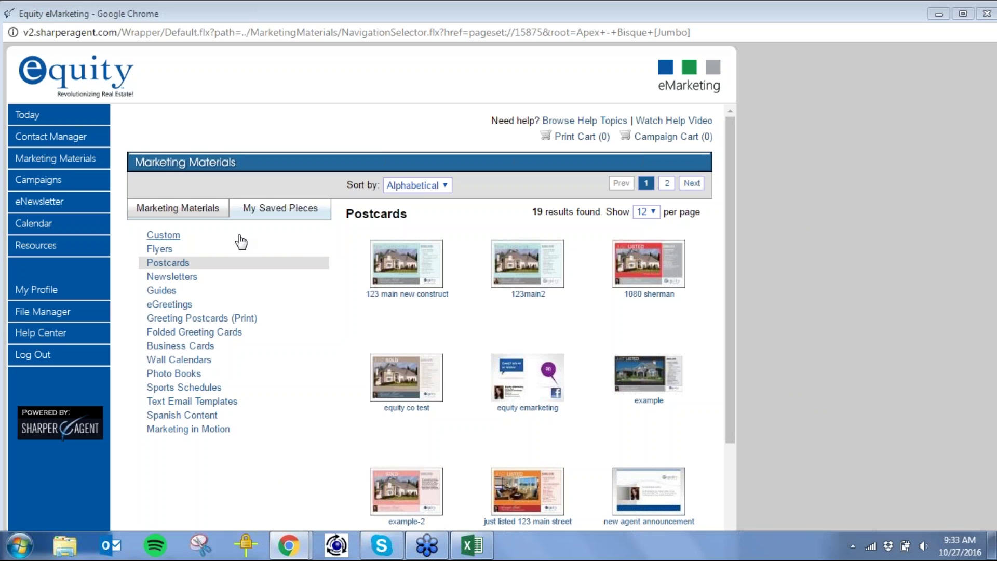
Step: Review the My Campaigns table, then choose Build a New Campaign
{"action": "left_click", "coordinate": [58, 186]}
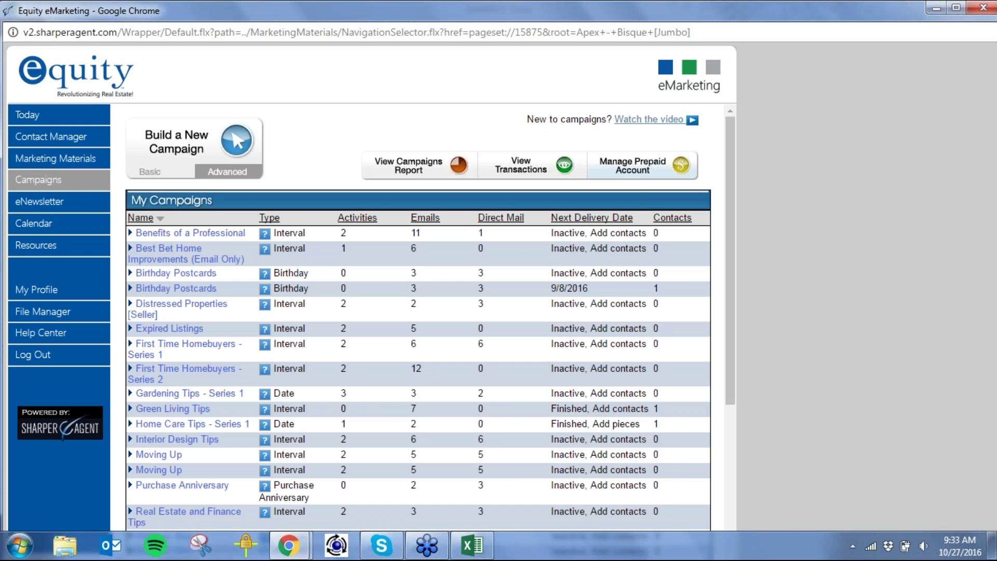
{"action": "left_click_drag", "start_coordinate": [730, 186], "coordinate": [717, 129]}
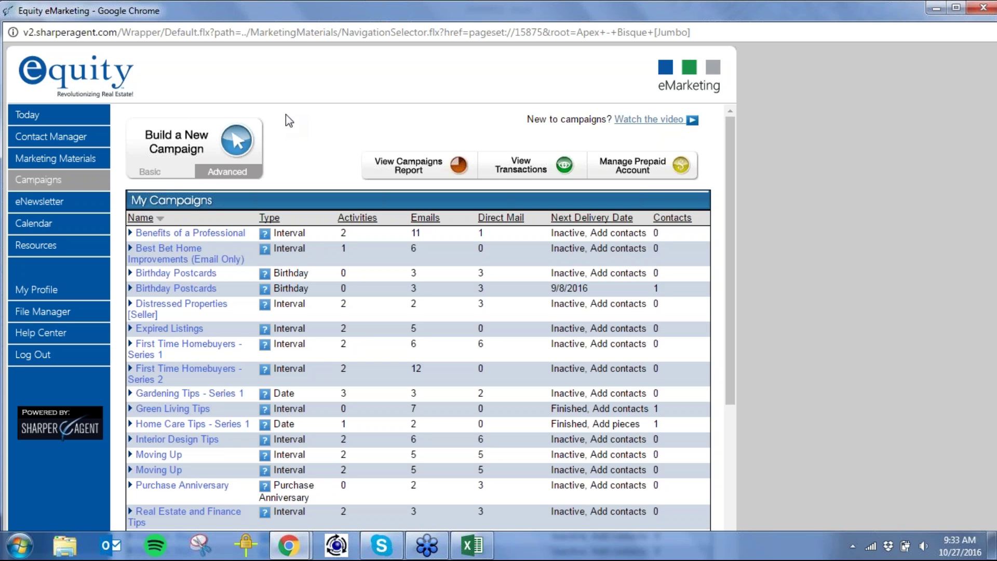
{"action": "left_click", "coordinate": [176, 141]}
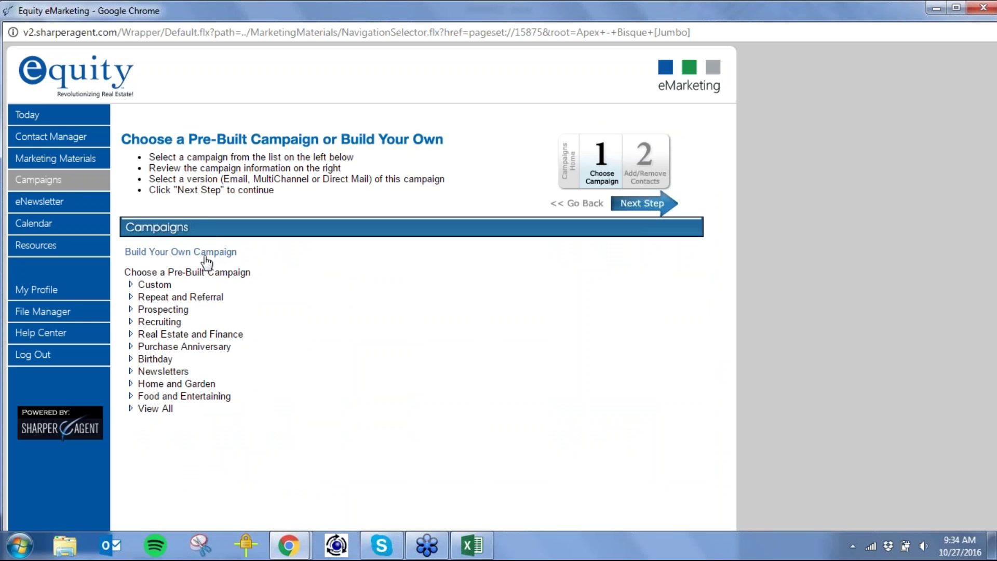
Step: Browse the Custom, Repeat and Referral, and Prospecting categories, then open Rent vs. Buy
{"action": "left_click", "coordinate": [154, 285]}
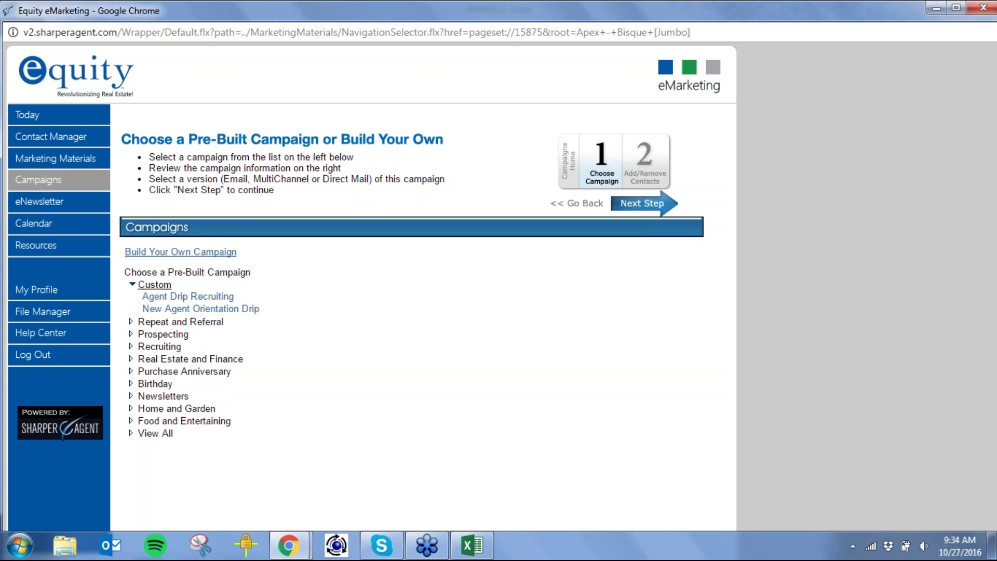
{"action": "left_click", "coordinate": [131, 323]}
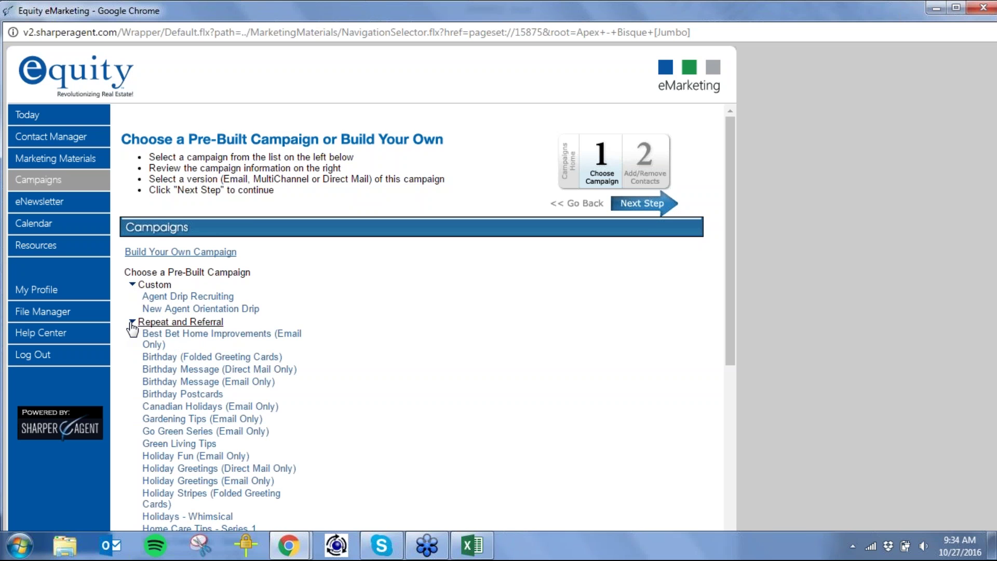
{"action": "left_click", "coordinate": [131, 323]}
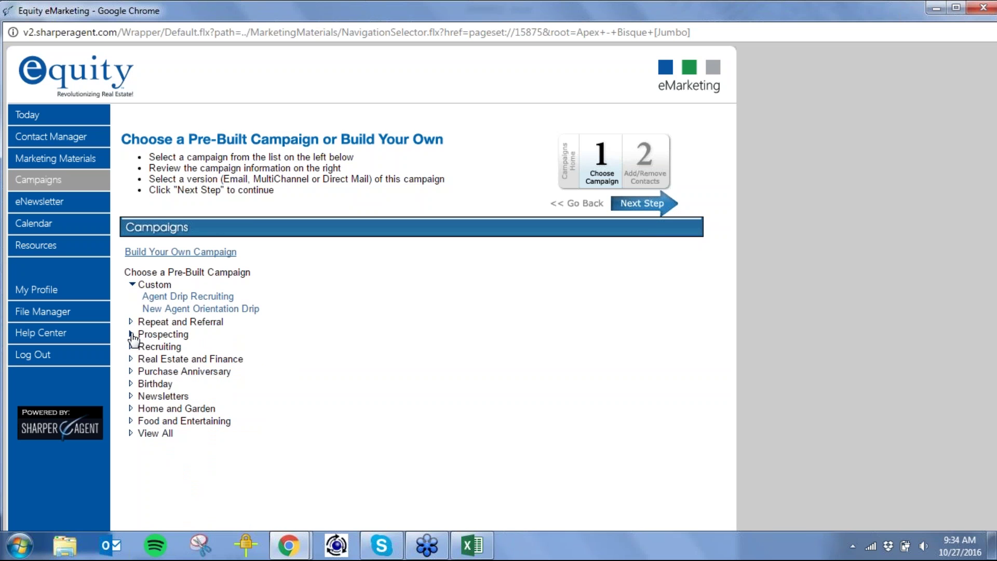
{"action": "left_click", "coordinate": [131, 335]}
{"action": "left_click", "coordinate": [132, 335]}
{"action": "left_click", "coordinate": [132, 335]}
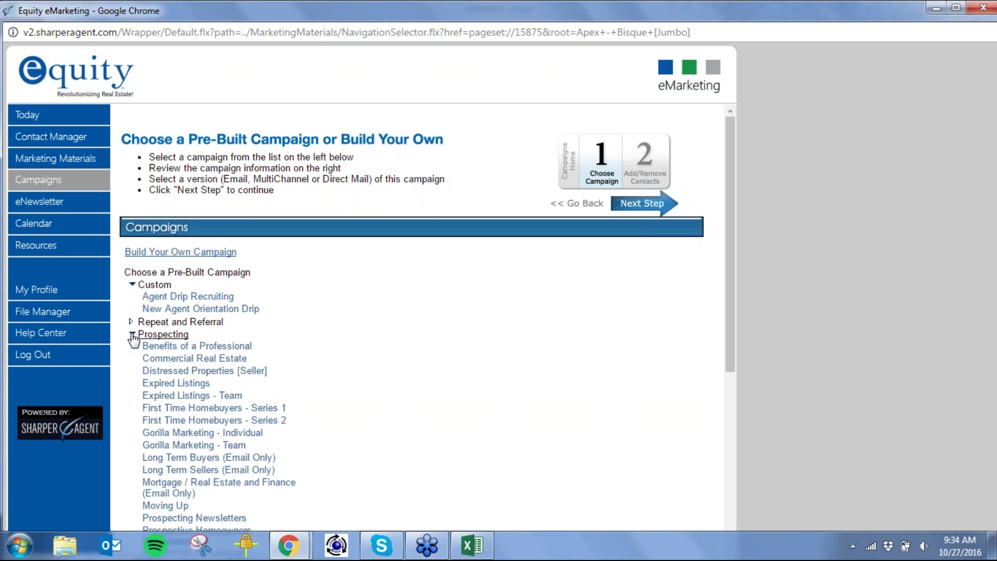
{"action": "left_click_drag", "start_coordinate": [733, 278], "coordinate": [749, 384]}
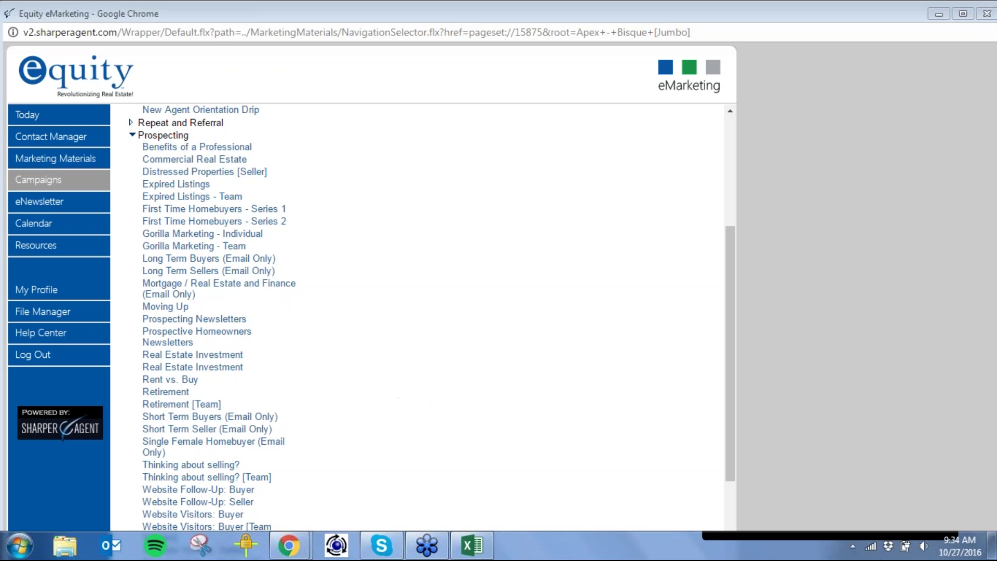
{"action": "left_click", "coordinate": [168, 379]}
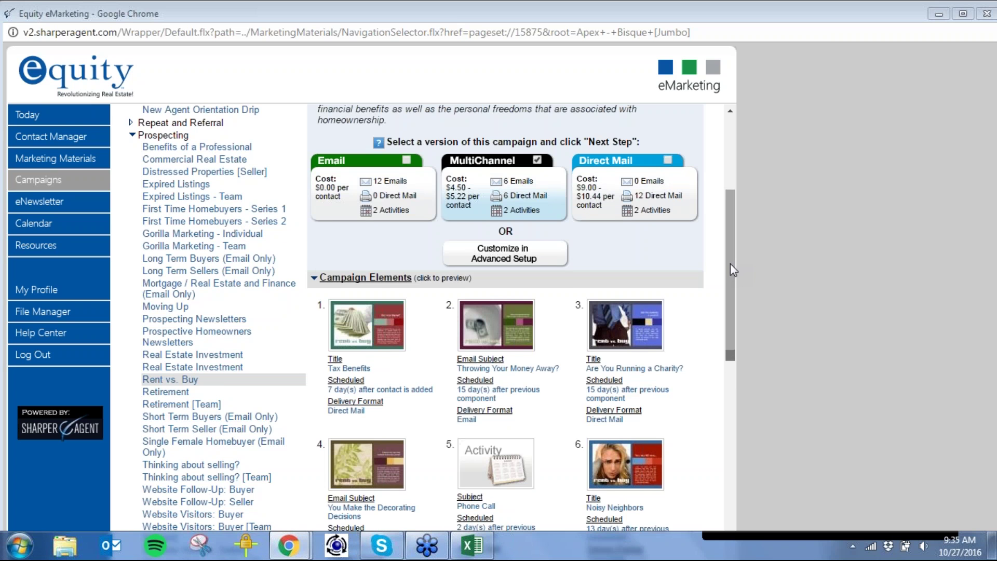
{"action": "left_click_drag", "start_coordinate": [730, 264], "coordinate": [731, 256]}
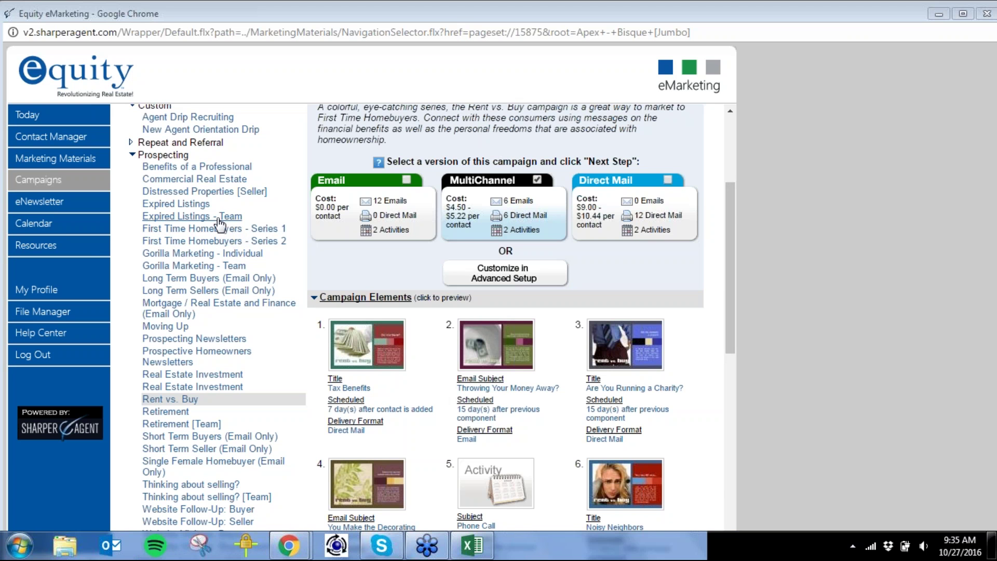
Step: Open the Expired Listings campaign details and scroll through its elements
{"action": "left_click", "coordinate": [185, 206]}
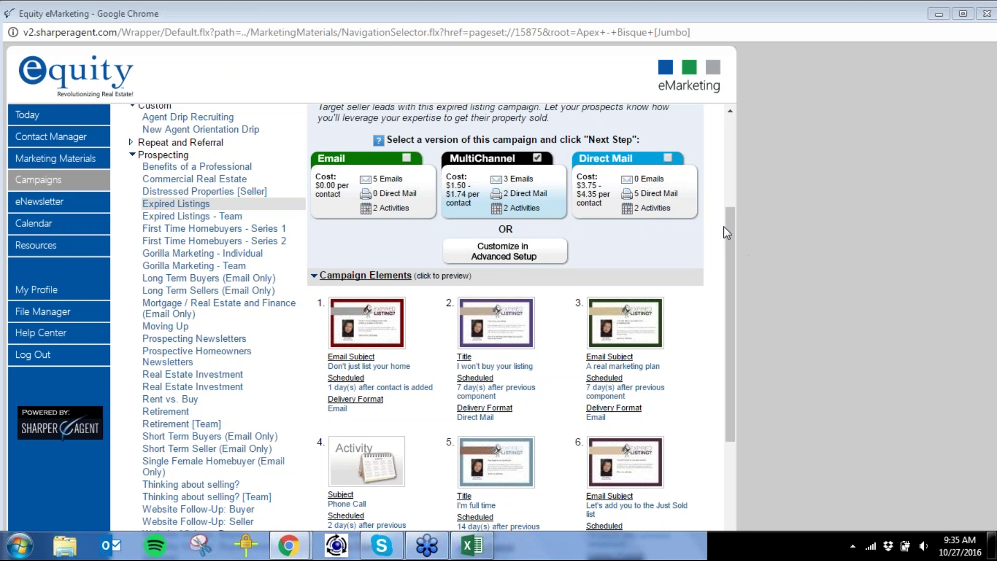
{"action": "left_click_drag", "start_coordinate": [724, 226], "coordinate": [748, 321]}
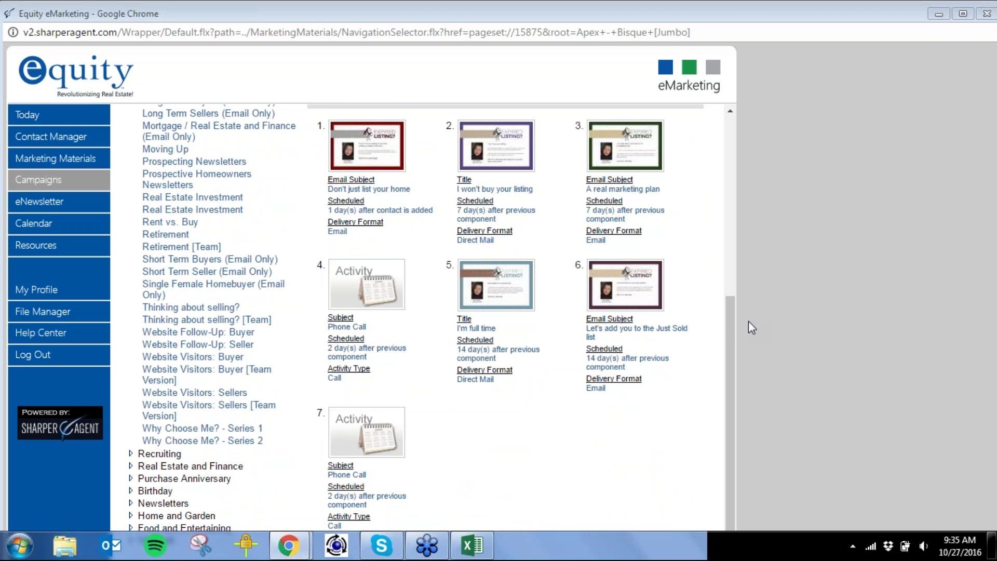
{"action": "left_click_drag", "start_coordinate": [736, 319], "coordinate": [730, 253]}
Step: Preview element 1's email, 'Don't just list your home', then close the preview
{"action": "left_click", "coordinate": [349, 287]}
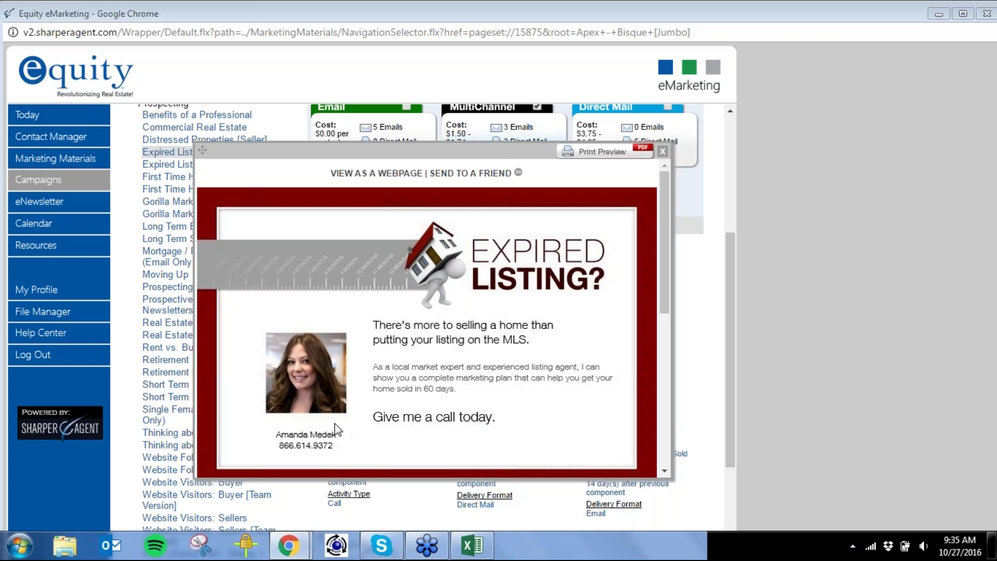
{"action": "mouse_move", "coordinate": [667, 283]}
{"action": "left_mouse_down"}
{"action": "mouse_move", "coordinate": [679, 397]}
{"action": "mouse_move", "coordinate": [644, 265]}
{"action": "left_mouse_up"}
{"action": "left_click", "coordinate": [662, 151]}
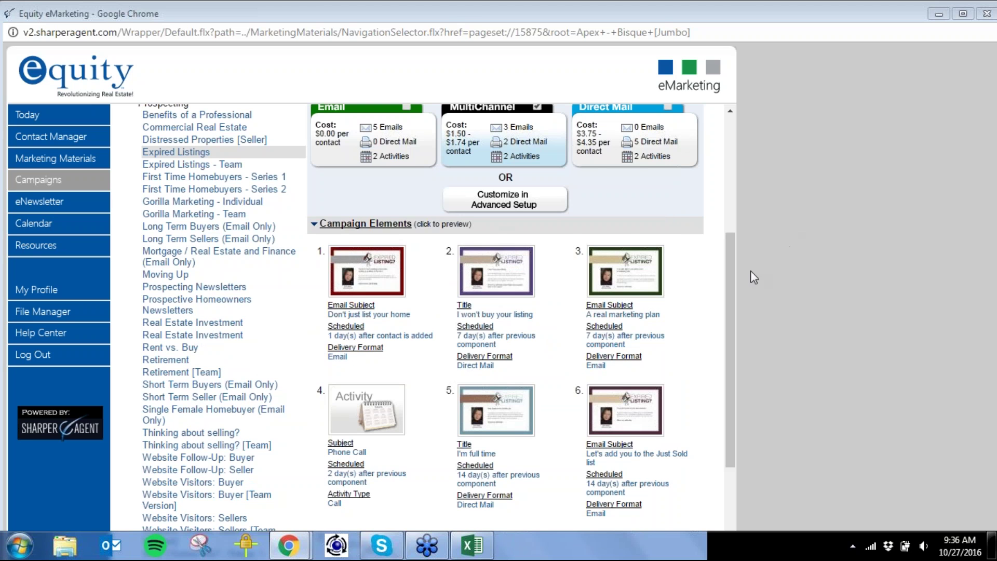
{"action": "left_click_drag", "start_coordinate": [728, 269], "coordinate": [721, 148]}
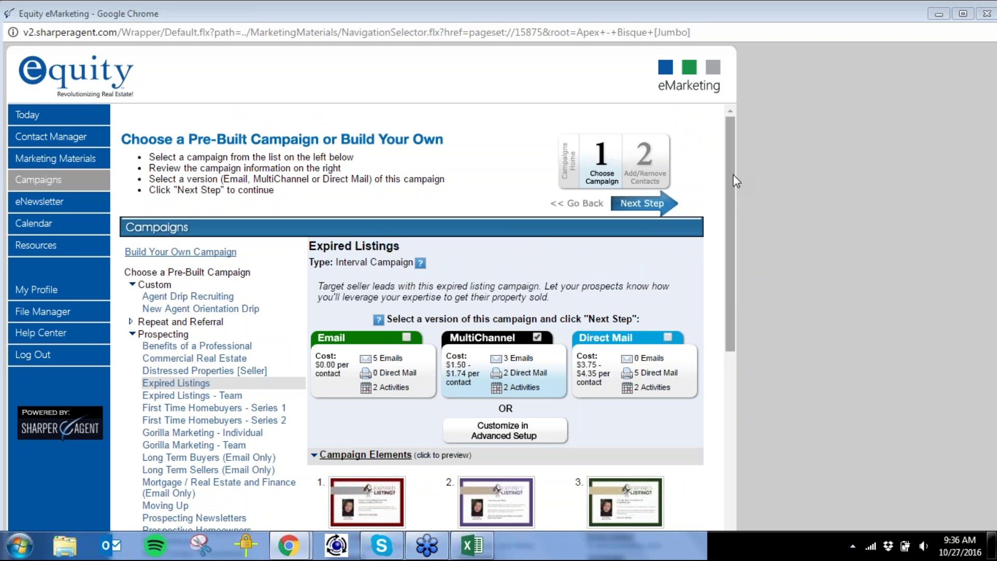
{"action": "left_click_drag", "start_coordinate": [733, 177], "coordinate": [768, 332]}
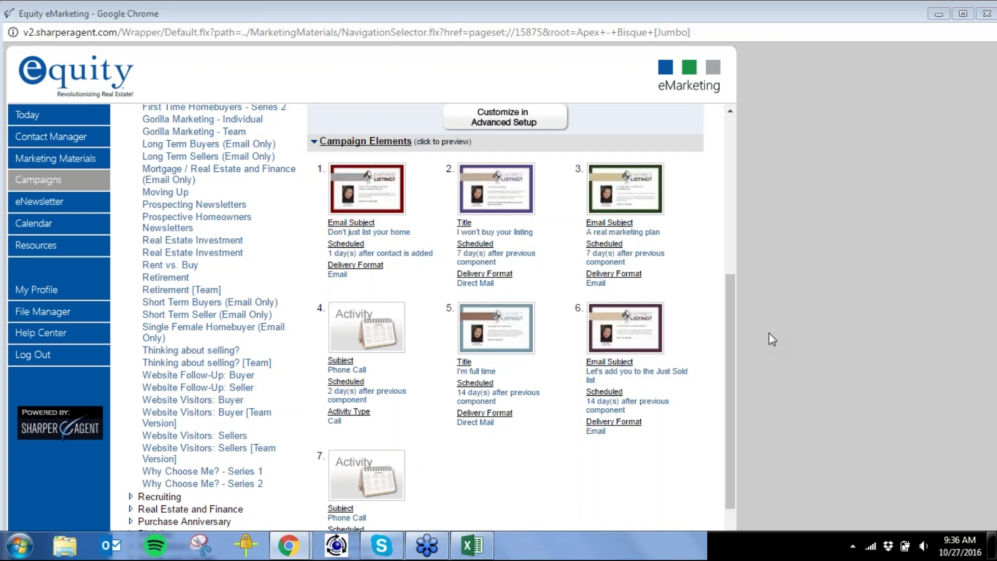
Step: In Advanced Setup, delete the second Phone Call activity and continue to Next Step
{"action": "left_click", "coordinate": [521, 125]}
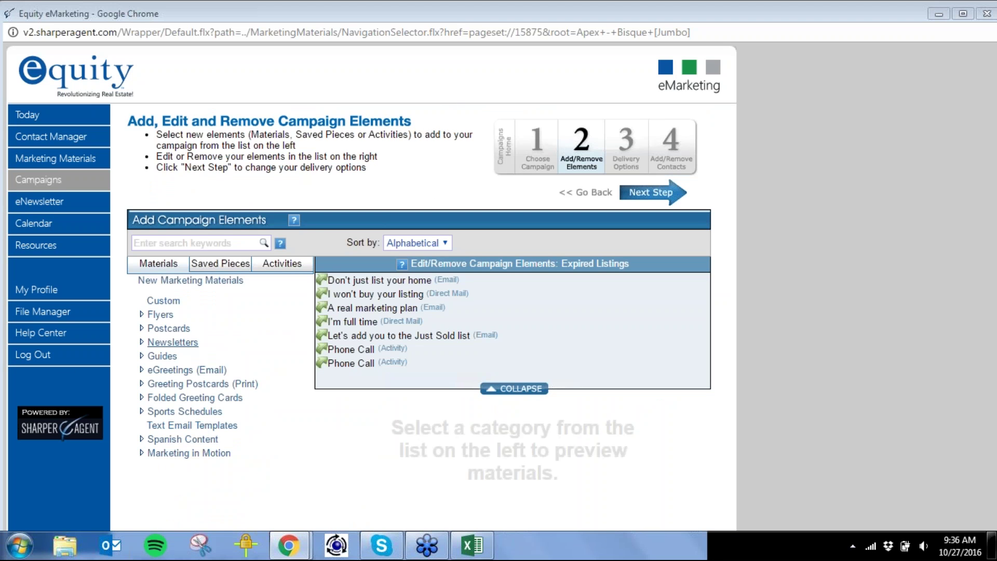
{"action": "left_click", "coordinate": [235, 263]}
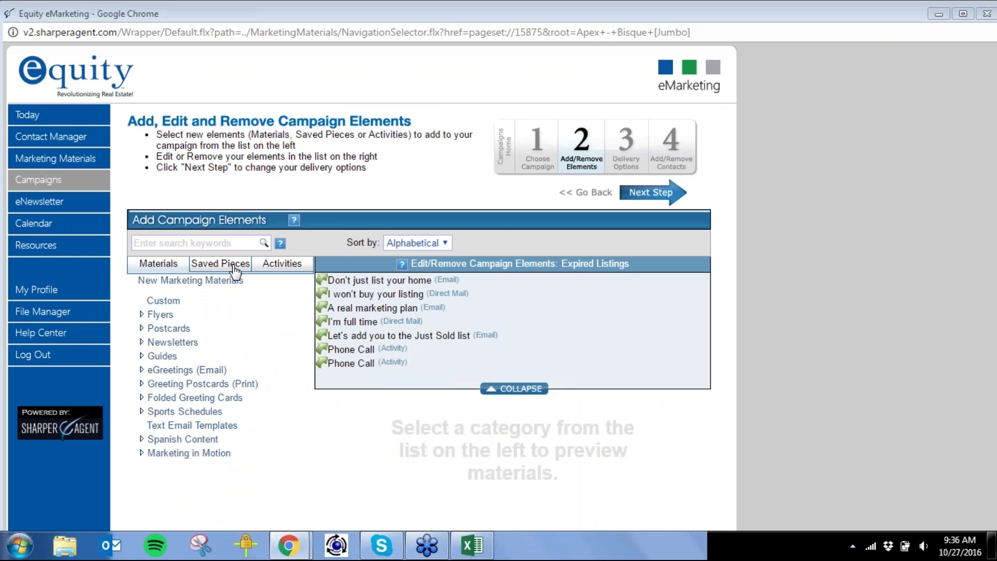
{"action": "left_click", "coordinate": [285, 264]}
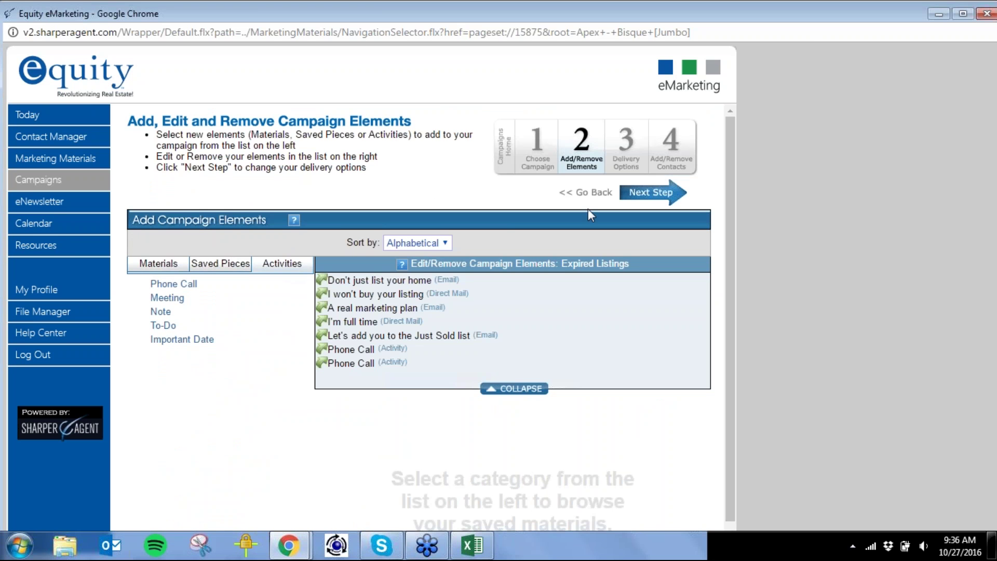
{"action": "left_click", "coordinate": [362, 351]}
{"action": "left_click", "coordinate": [633, 358]}
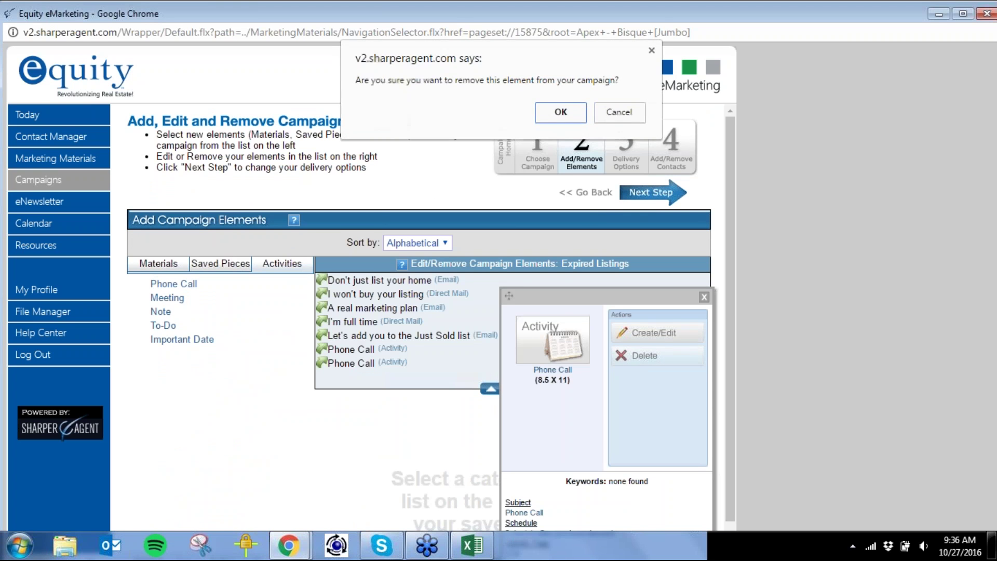
{"action": "left_click", "coordinate": [556, 114]}
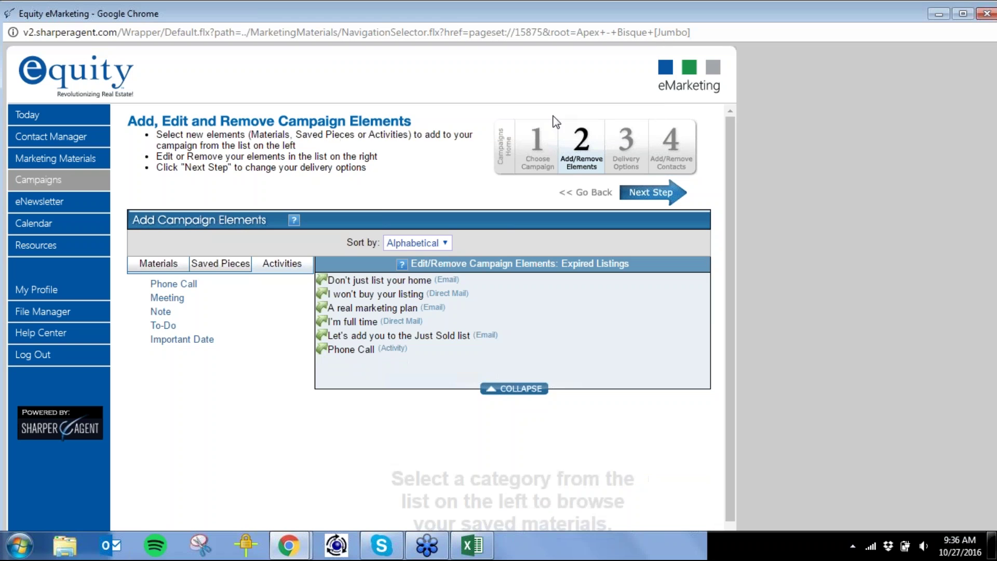
{"action": "left_click", "coordinate": [647, 192]}
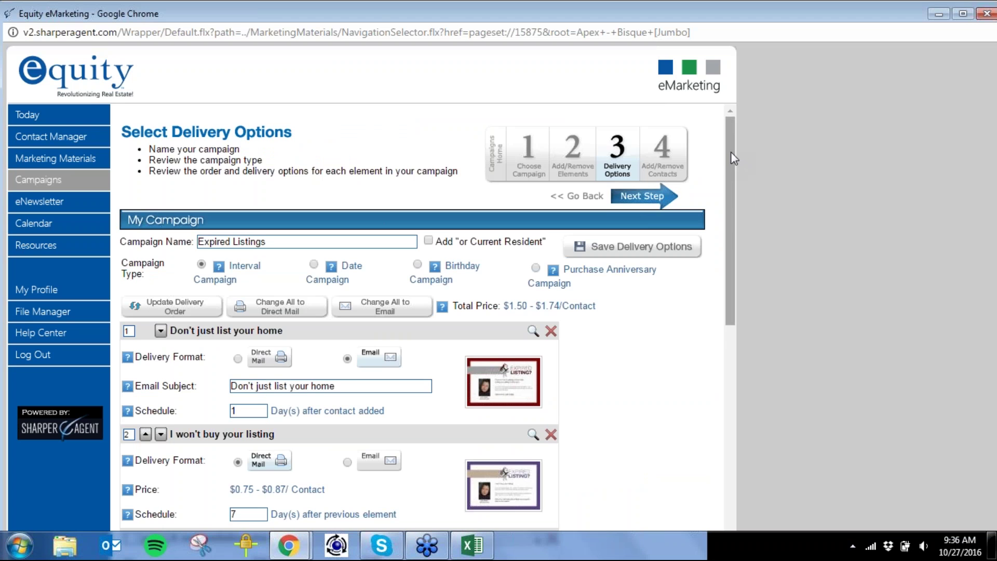
Step: Use Change All to Email so every campaign piece is delivered by email
{"action": "left_click_drag", "start_coordinate": [731, 151], "coordinate": [744, 199]}
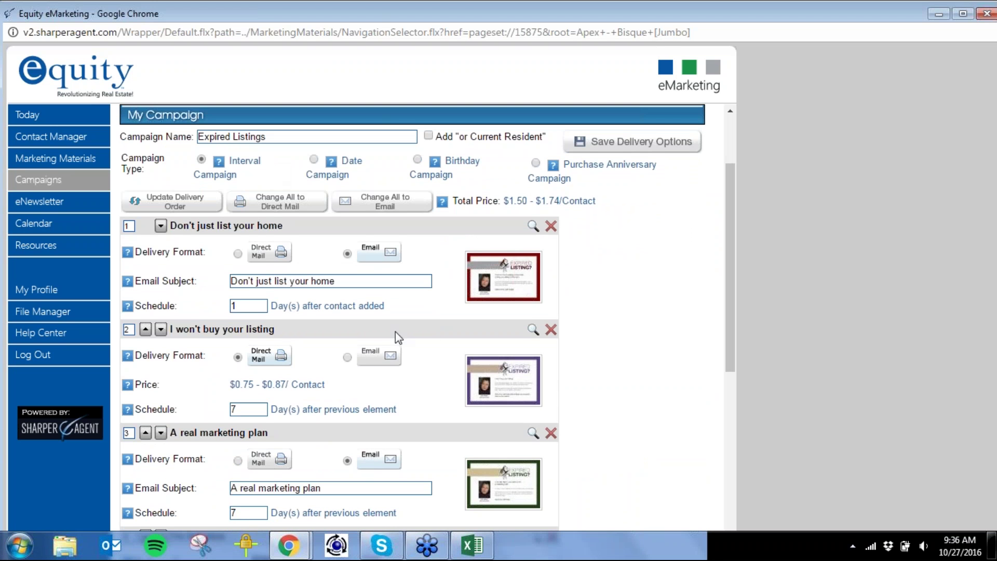
{"action": "left_click", "coordinate": [400, 206]}
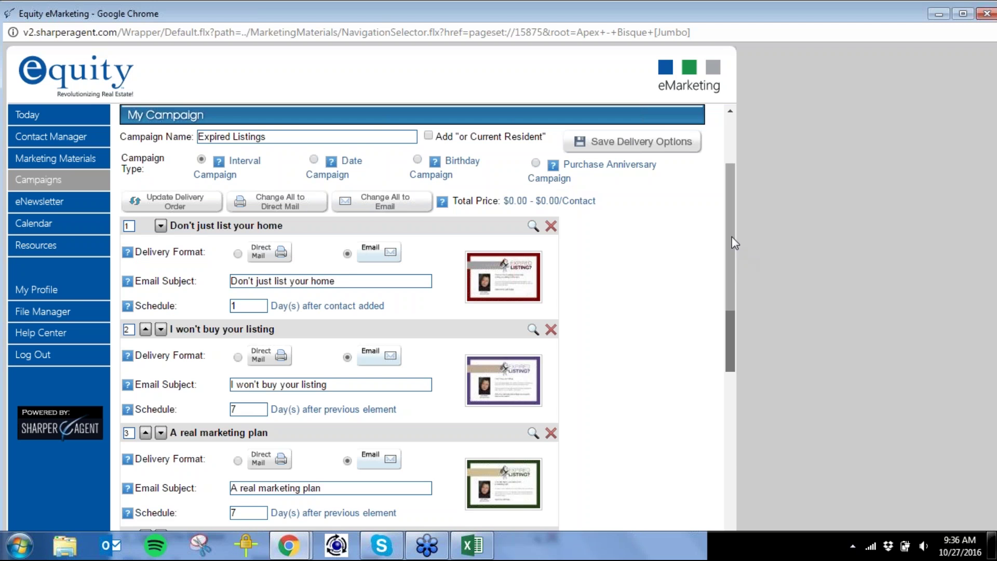
{"action": "left_click_drag", "start_coordinate": [731, 236], "coordinate": [740, 421]}
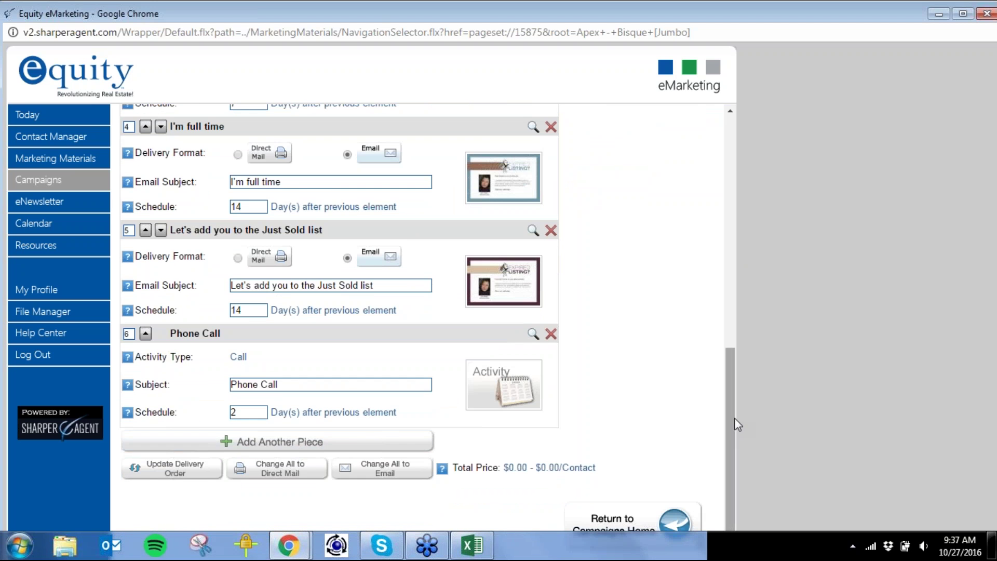
{"action": "left_click_drag", "start_coordinate": [730, 418], "coordinate": [723, 188]}
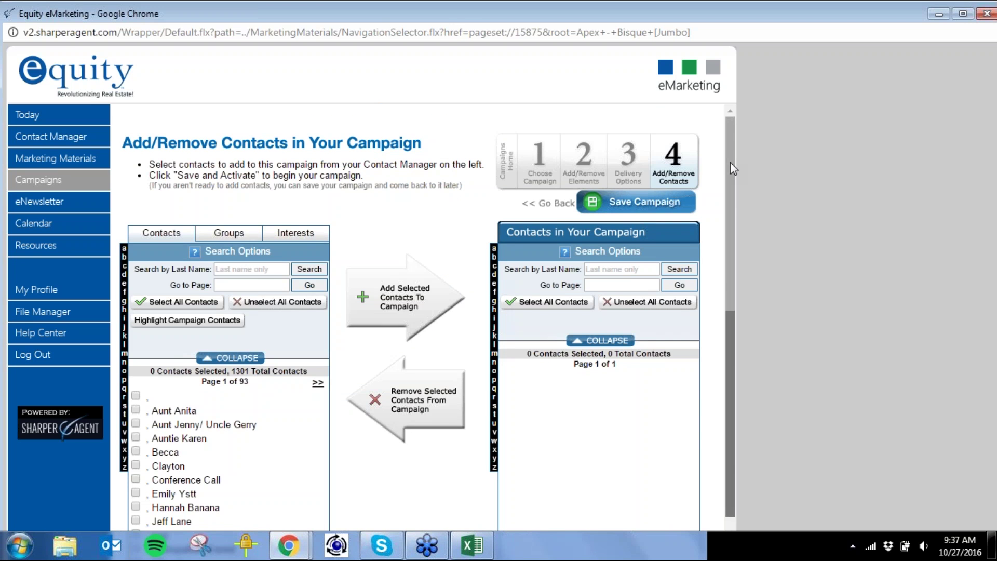
Step: Save the Expired Listings campaign with no contacts or groups, confirming with OK
{"action": "scroll", "coordinate": [730, 162], "scroll_direction": "down", "scroll_amount": 2}
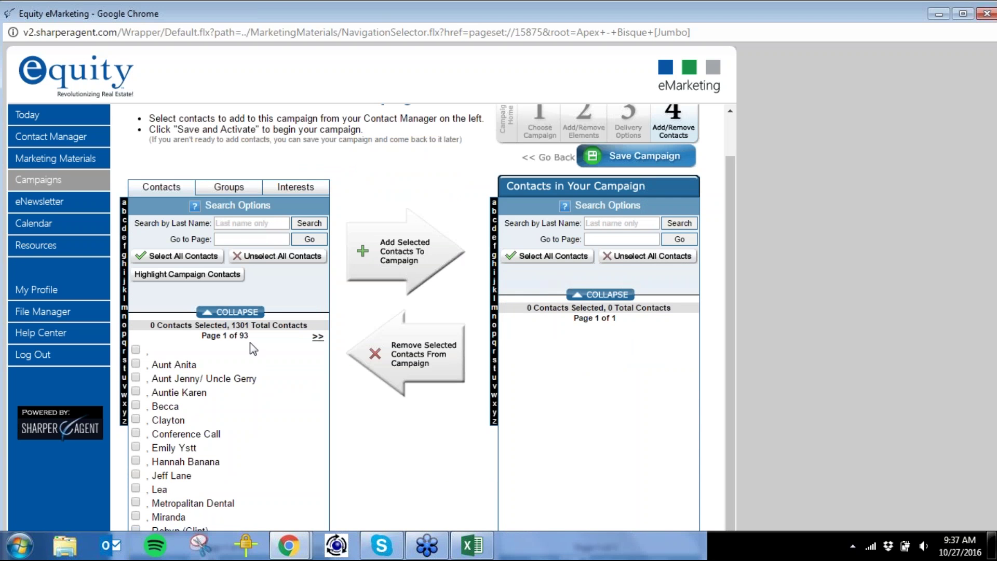
{"action": "left_click", "coordinate": [230, 188]}
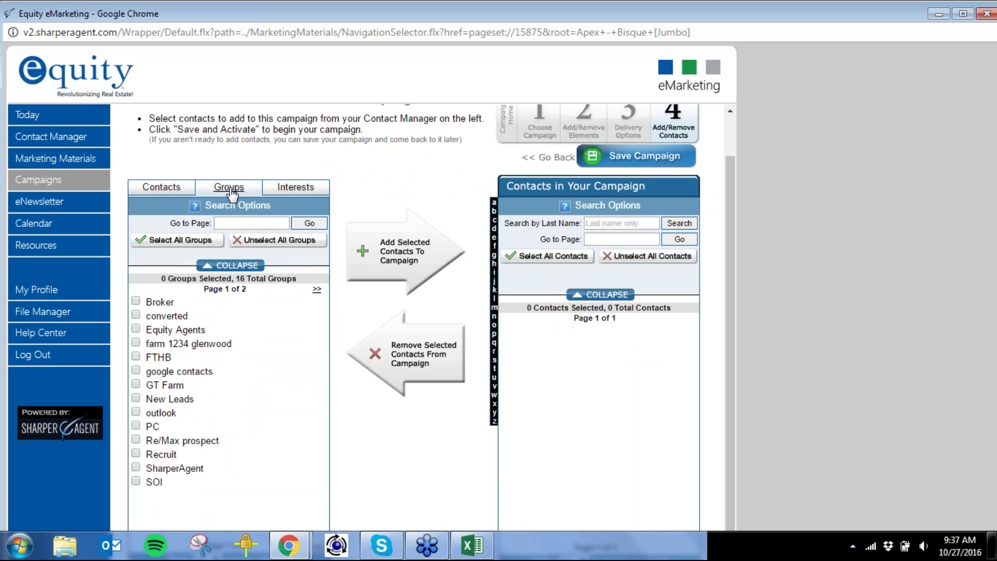
{"action": "left_click", "coordinate": [136, 329]}
{"action": "left_click", "coordinate": [136, 329]}
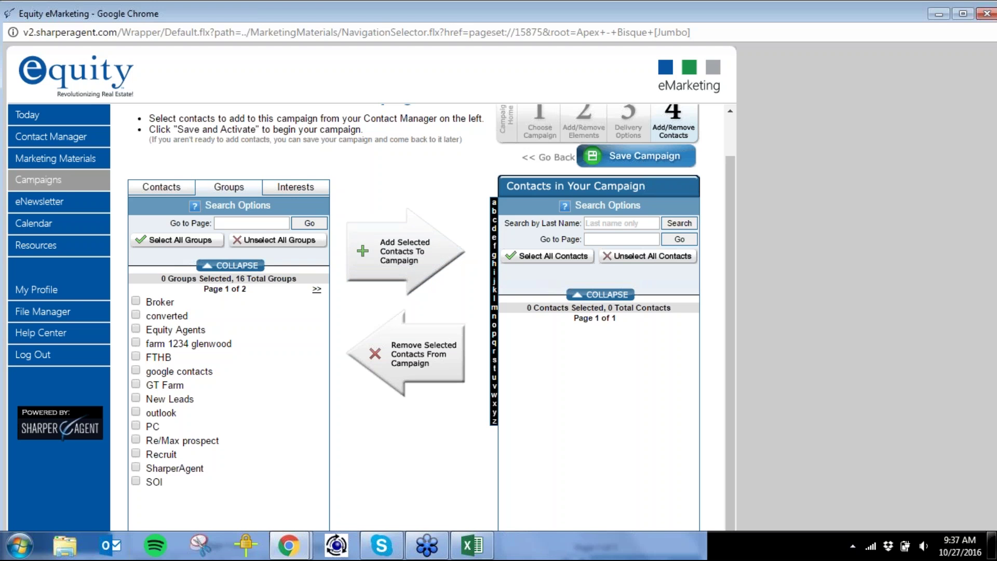
{"action": "left_click", "coordinate": [644, 157]}
{"action": "left_click", "coordinate": [561, 145]}
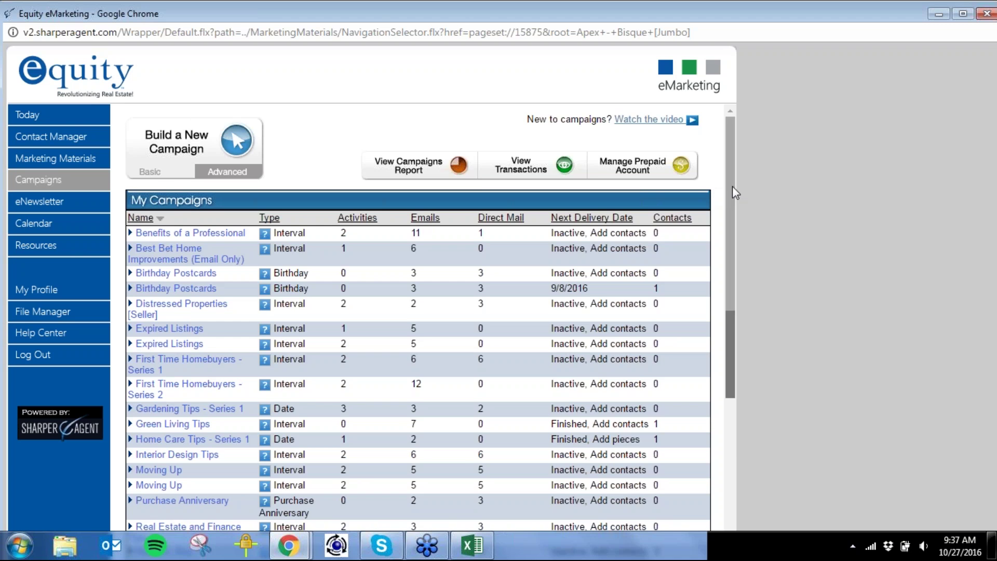
Step: Choose Campaign Post from the second Expired Listings row's action menu
{"action": "left_click_drag", "start_coordinate": [732, 186], "coordinate": [724, 141]}
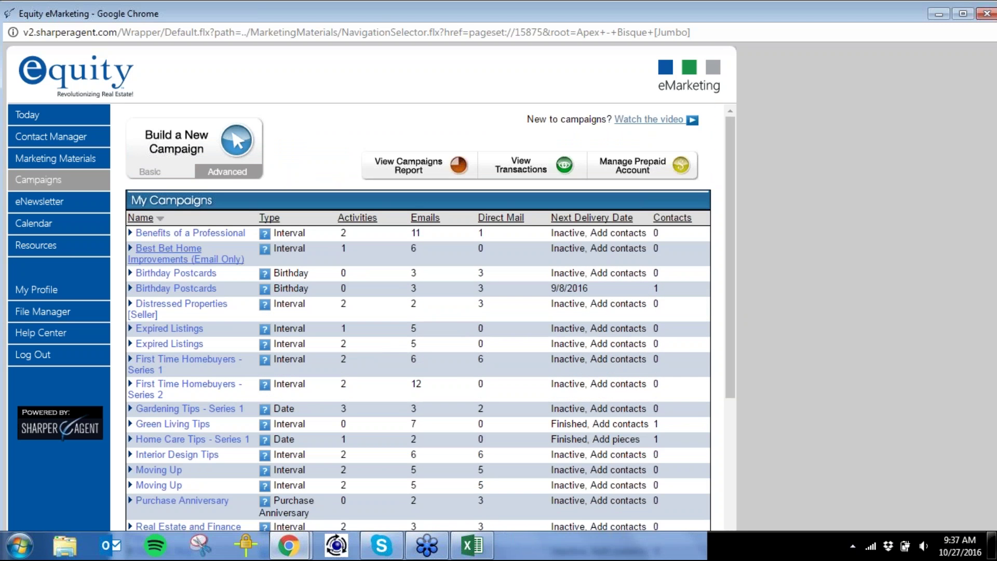
{"action": "left_click", "coordinate": [202, 294]}
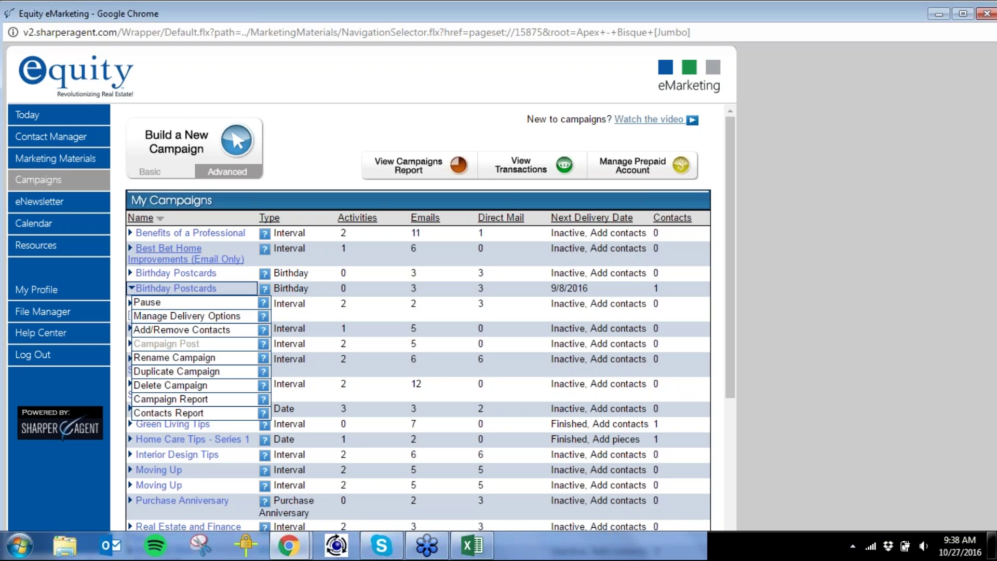
{"action": "left_click", "coordinate": [170, 470]}
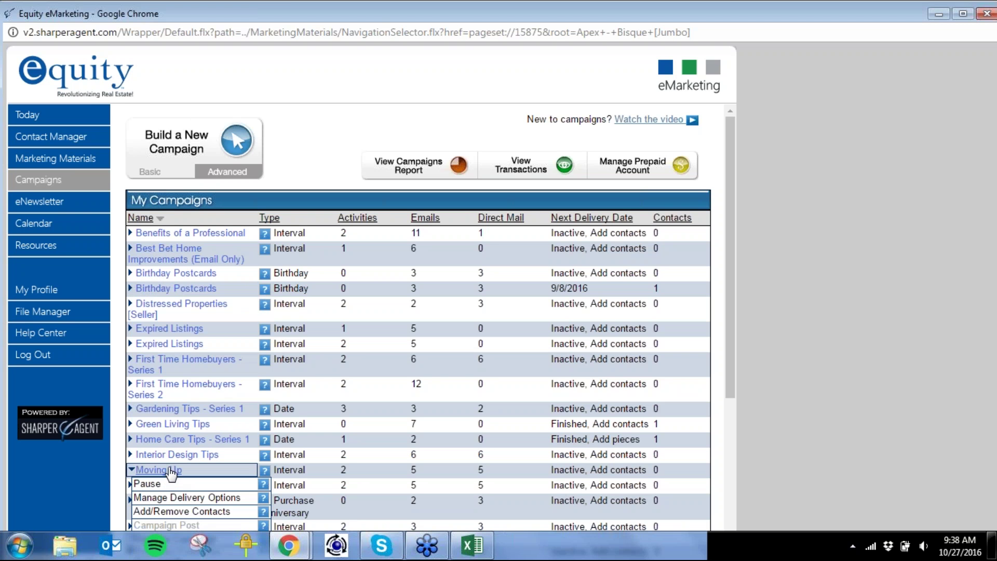
{"action": "left_click", "coordinate": [179, 345]}
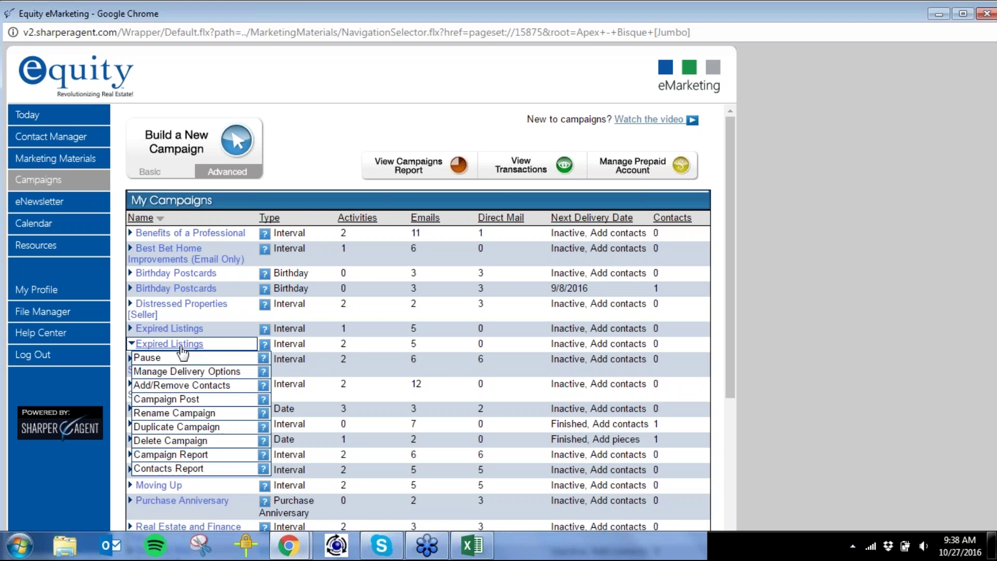
{"action": "left_click", "coordinate": [183, 400]}
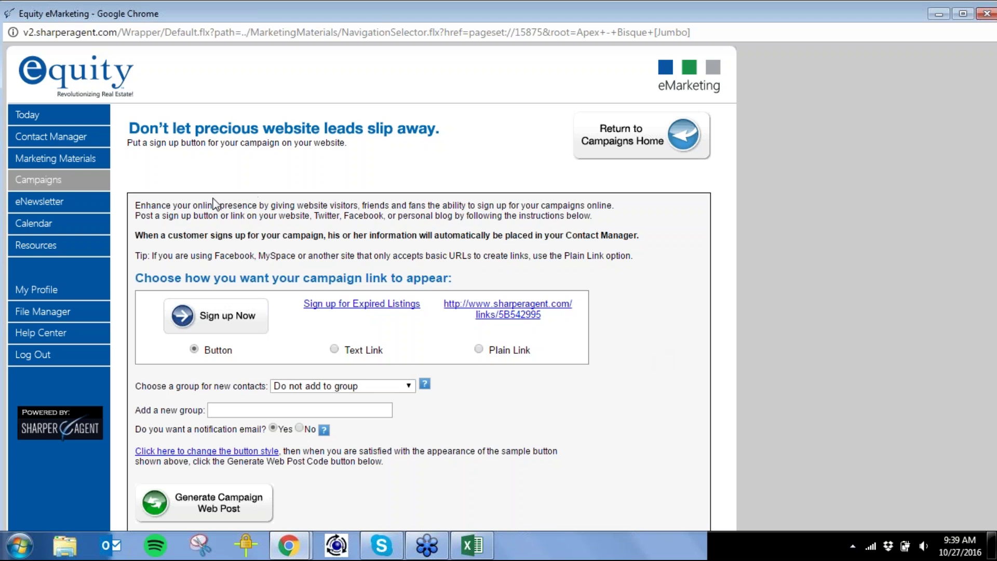
Step: Move from the Campaigns home page to the eNewsletter Home page
{"action": "left_click", "coordinate": [66, 183]}
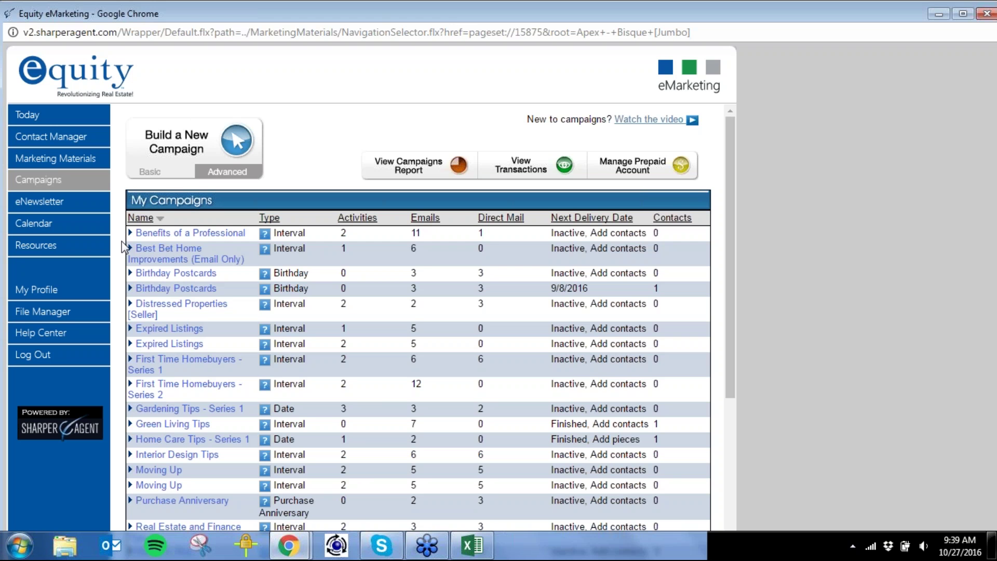
{"action": "left_click", "coordinate": [57, 200]}
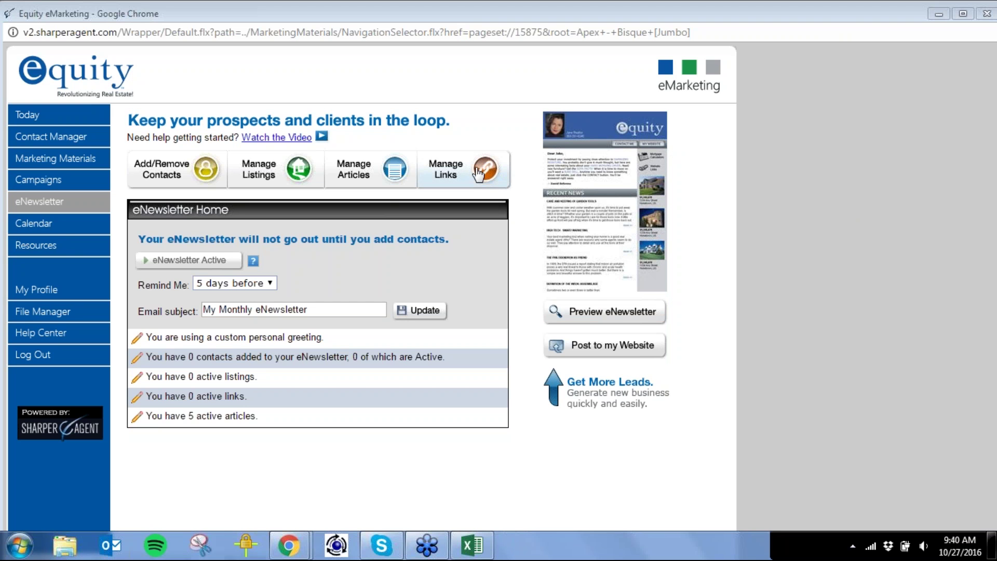
{"action": "left_click", "coordinate": [615, 311]}
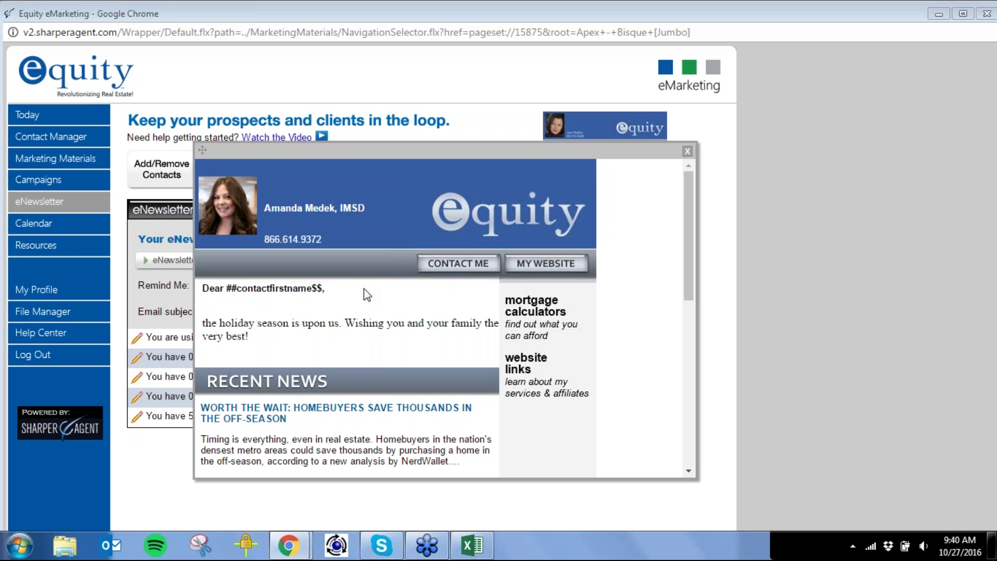
{"action": "left_click_drag", "start_coordinate": [688, 197], "coordinate": [720, 177]}
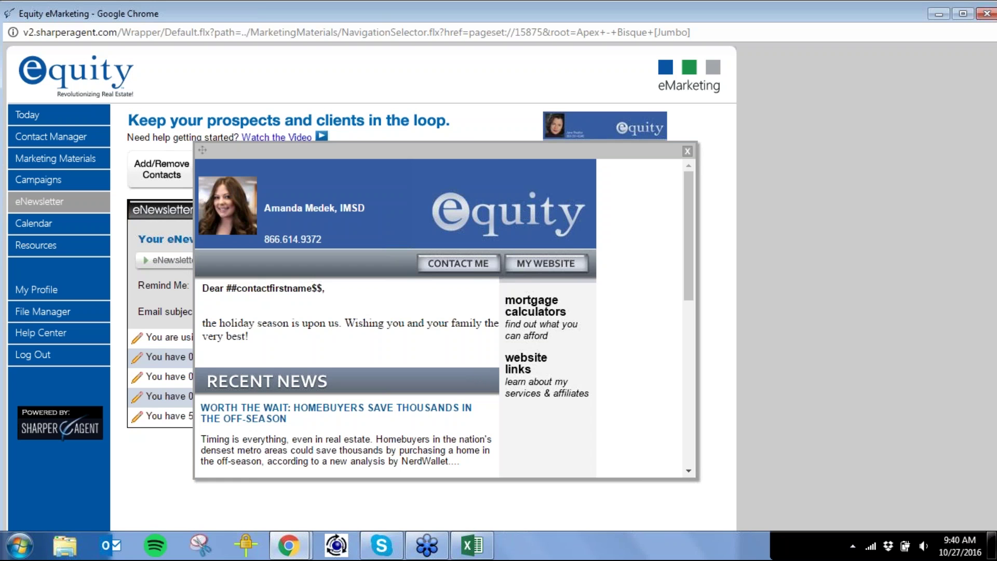
{"action": "left_click", "coordinate": [687, 151]}
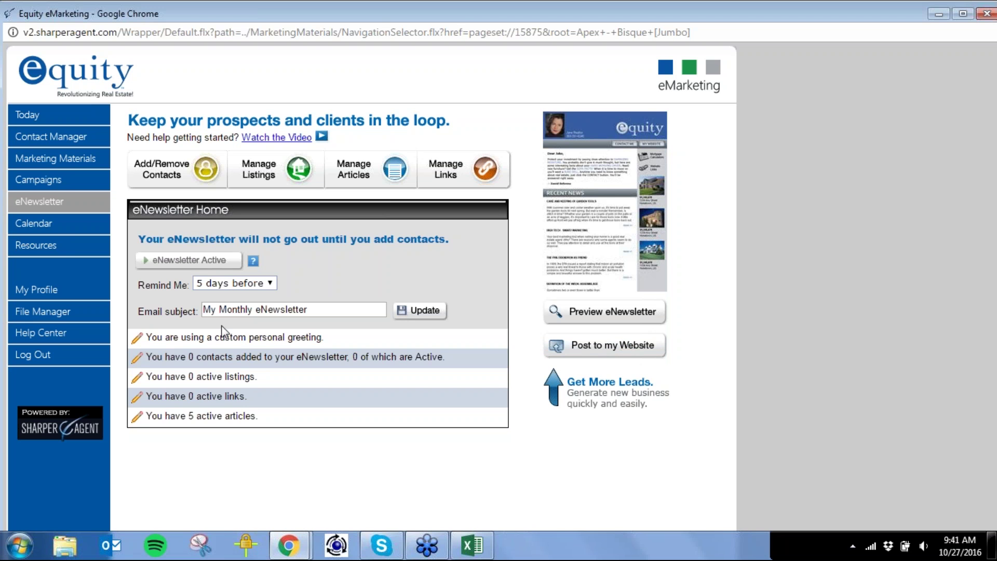
Step: Open the My Profile page with the agent's contact details and photo
{"action": "left_click", "coordinate": [41, 294]}
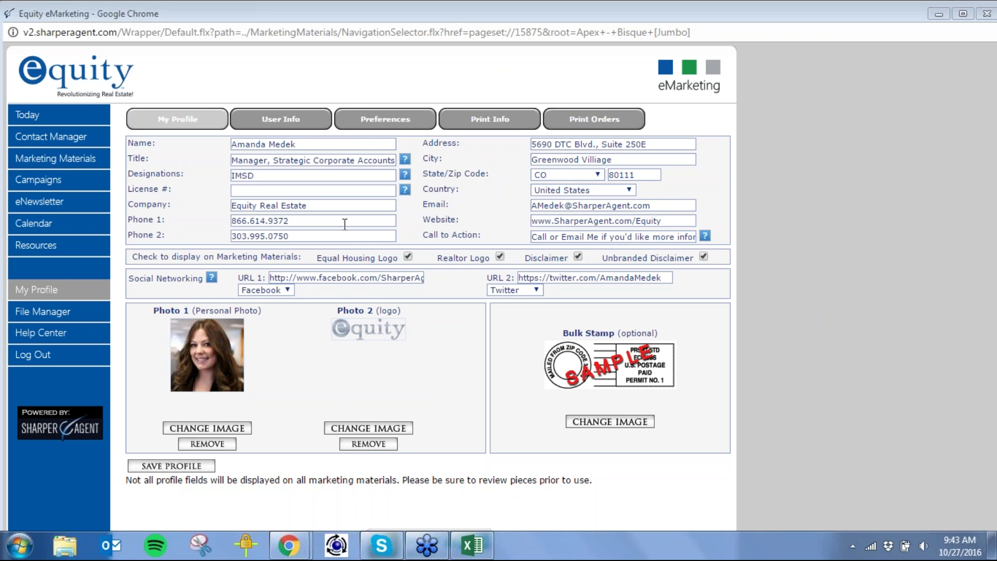
Step: Select the value in the My Profile Email field, then select the Phone 1 number
{"action": "triple_click", "coordinate": [663, 205]}
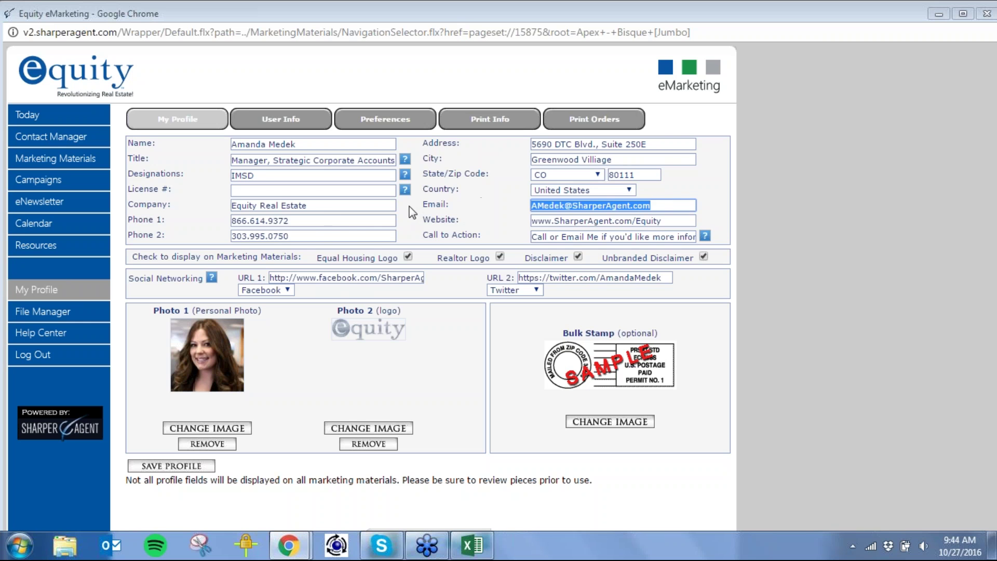
{"action": "double_click", "coordinate": [326, 220]}
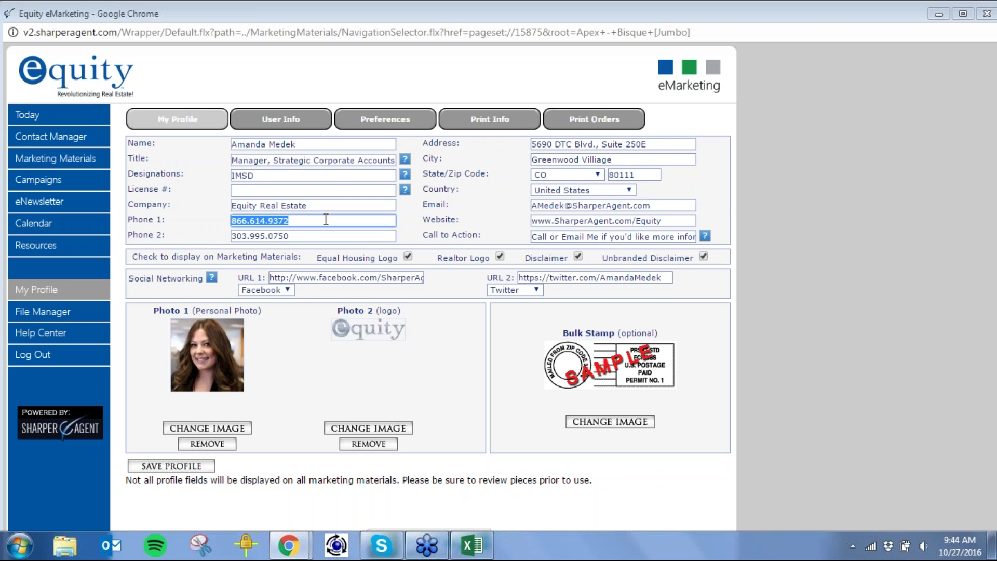